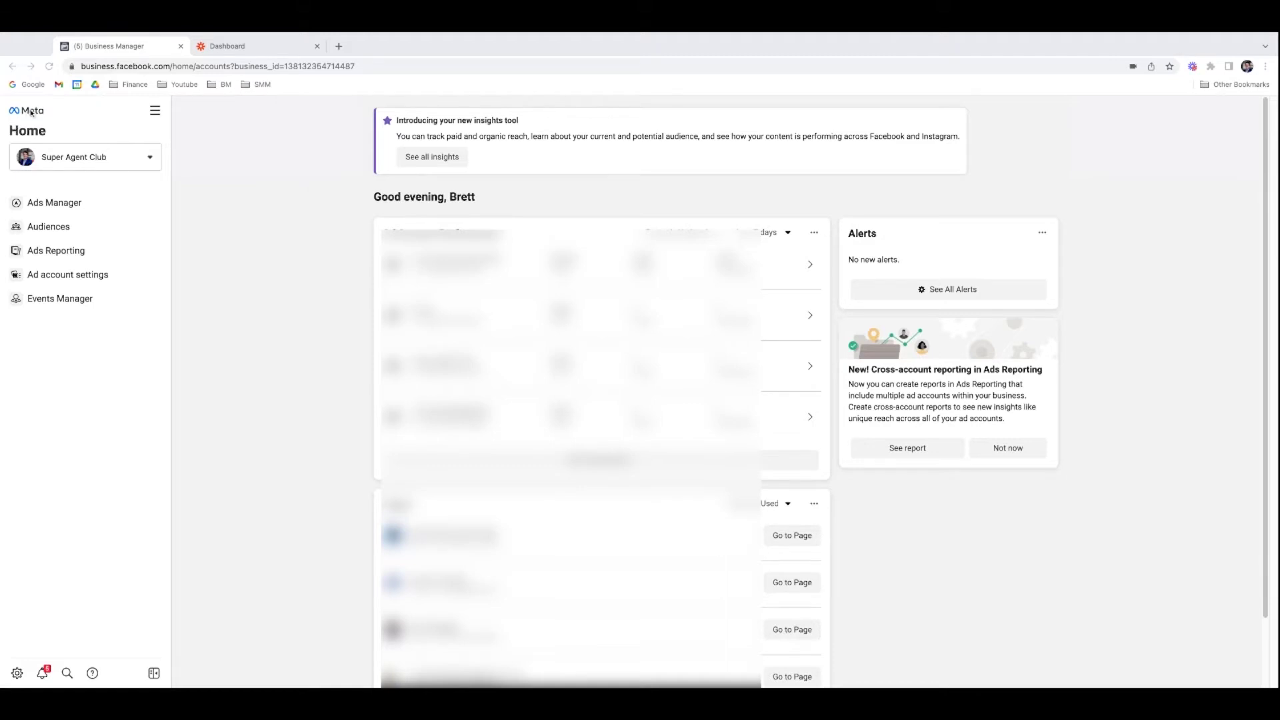
Step: Open Meta Business Suite from All tools in a new tab and dismiss the onboarding tip
left_click(156, 112)
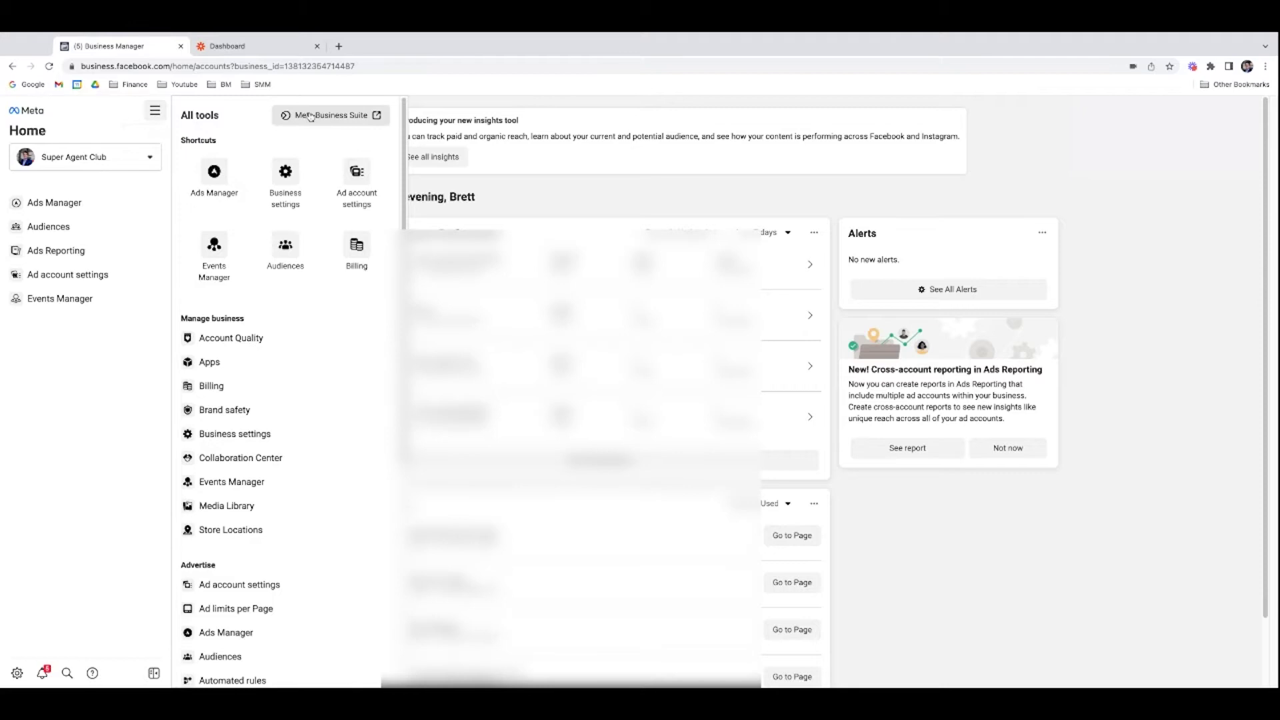
left_click(328, 119)
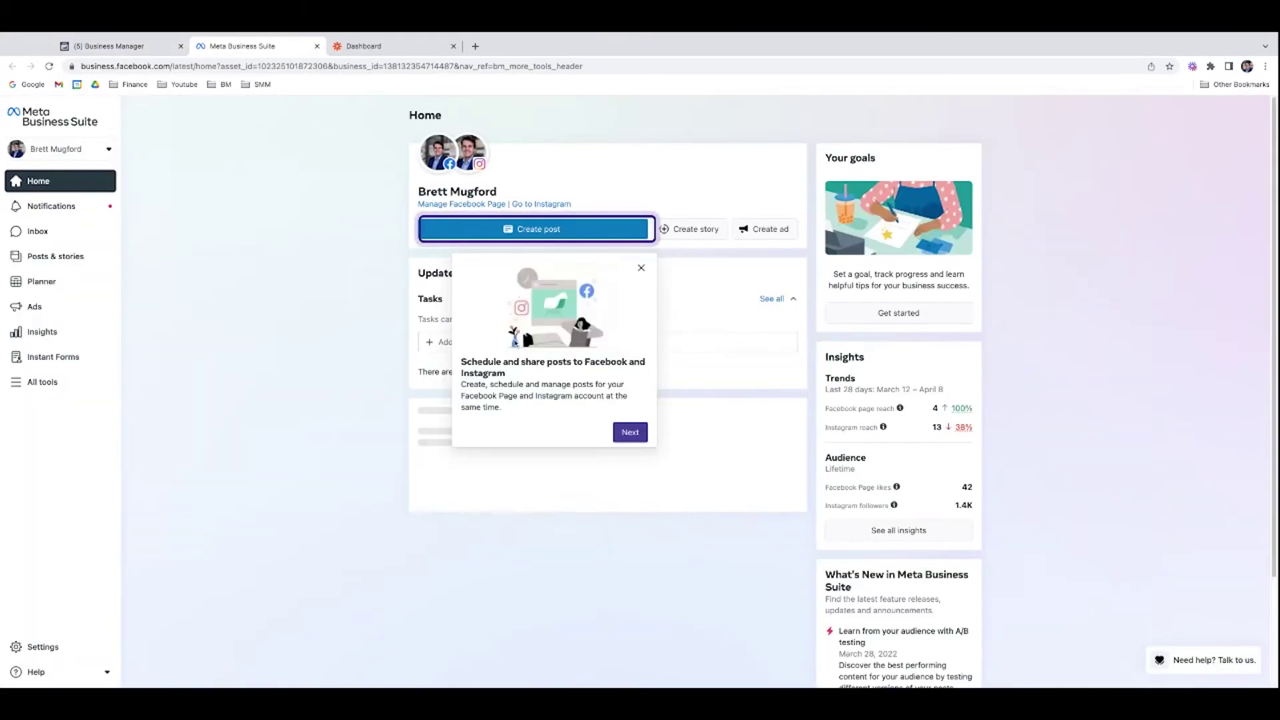
left_click(639, 270)
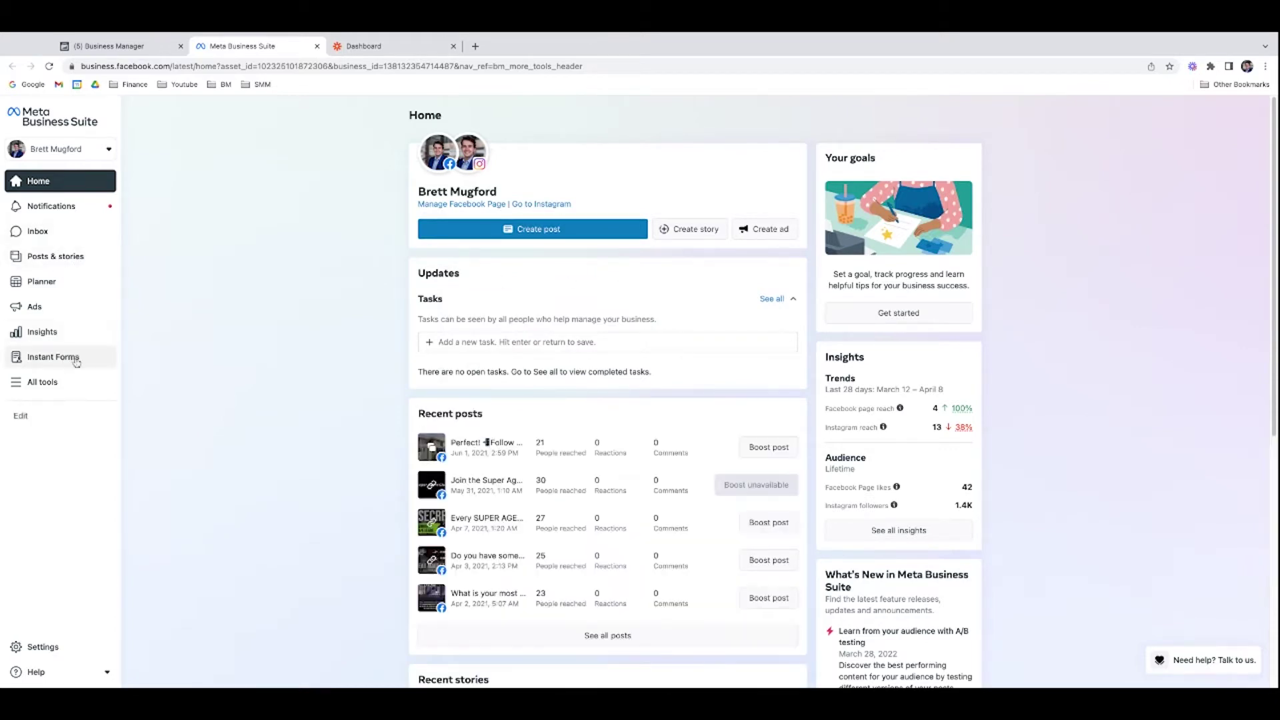
Step: Browse the Suite's All tools list and pinned-tool editor, leaving the pinned tools unchanged
left_click(66, 381)
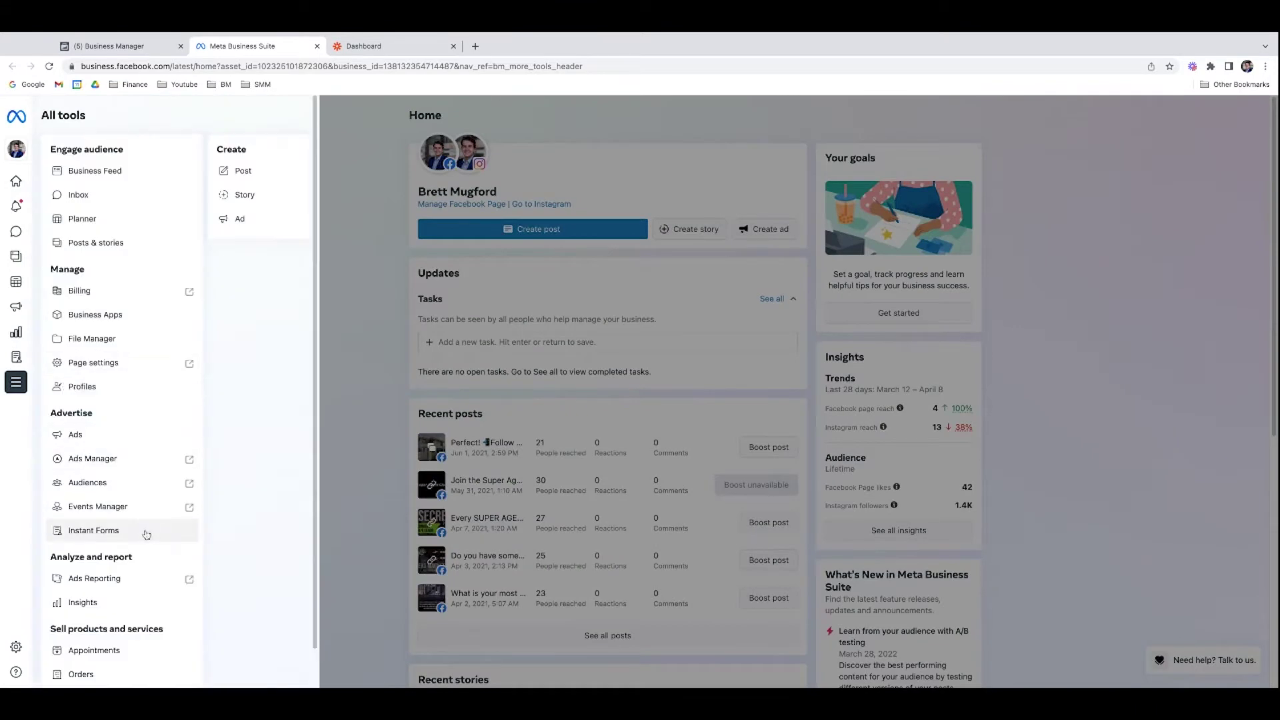
left_click(20, 417)
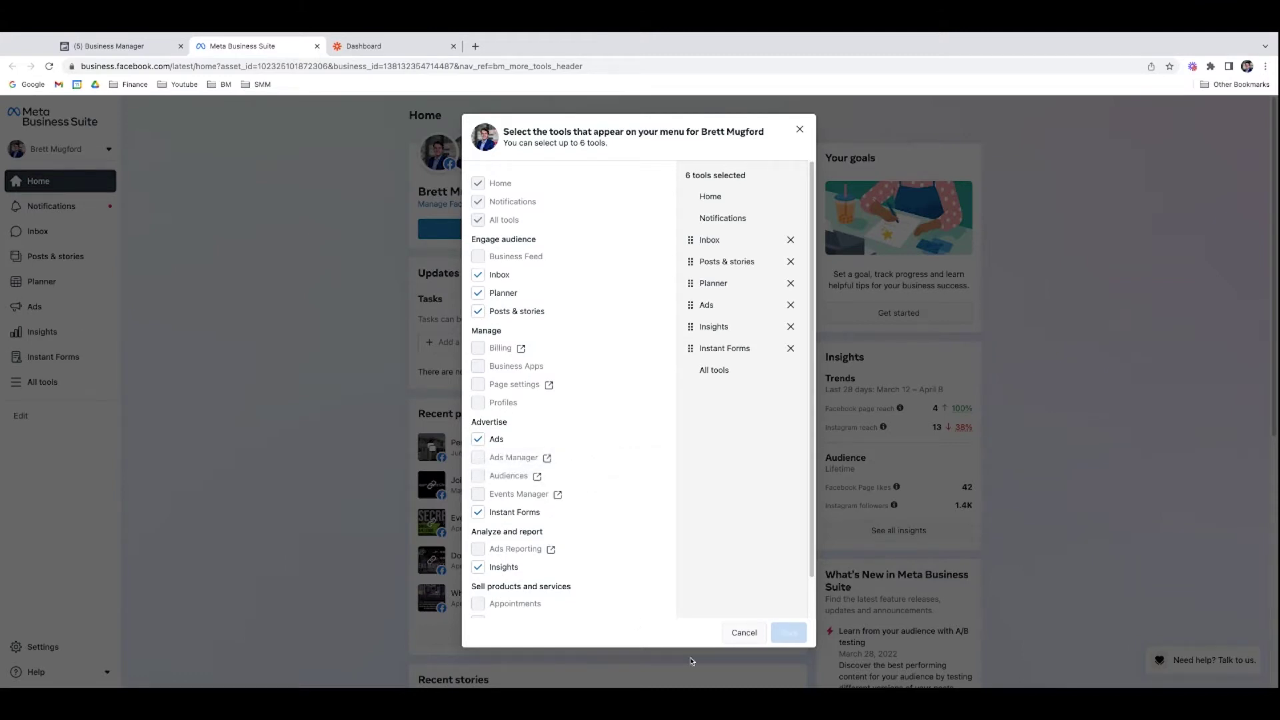
left_click(743, 632)
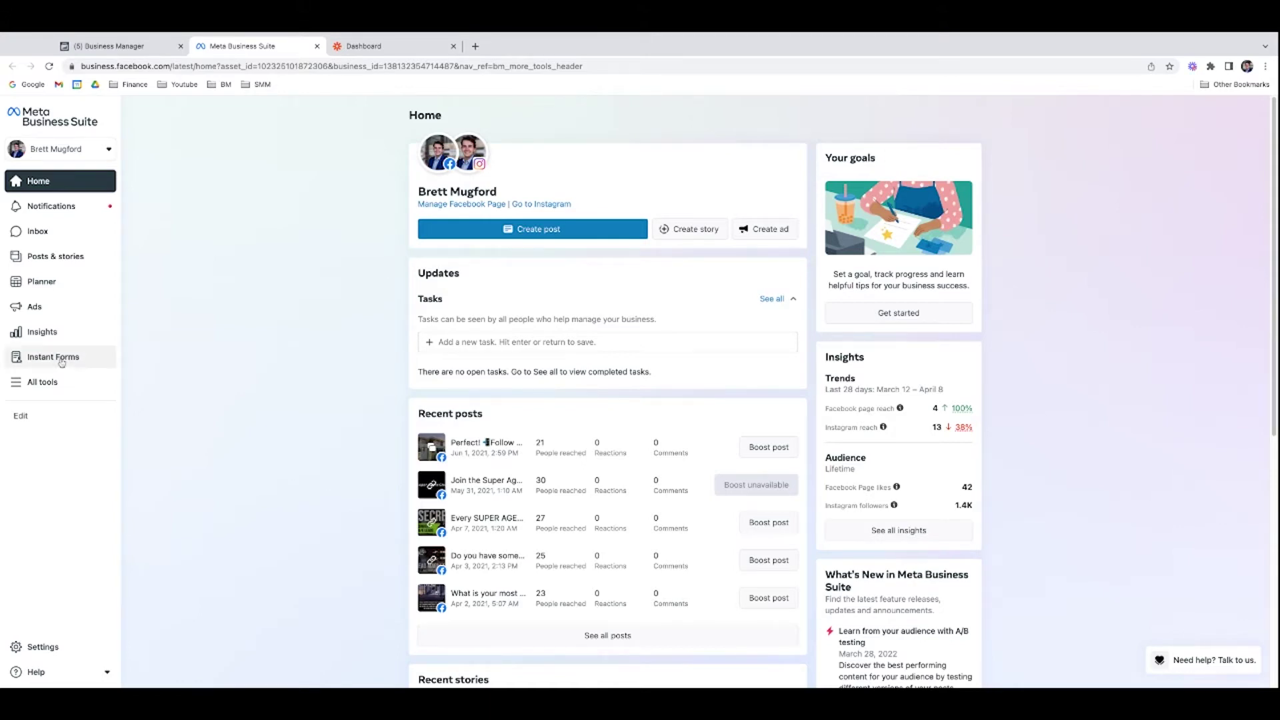
Step: Open Instant Forms and view then close the 'Free list of homes under 400k' form details
left_click(62, 361)
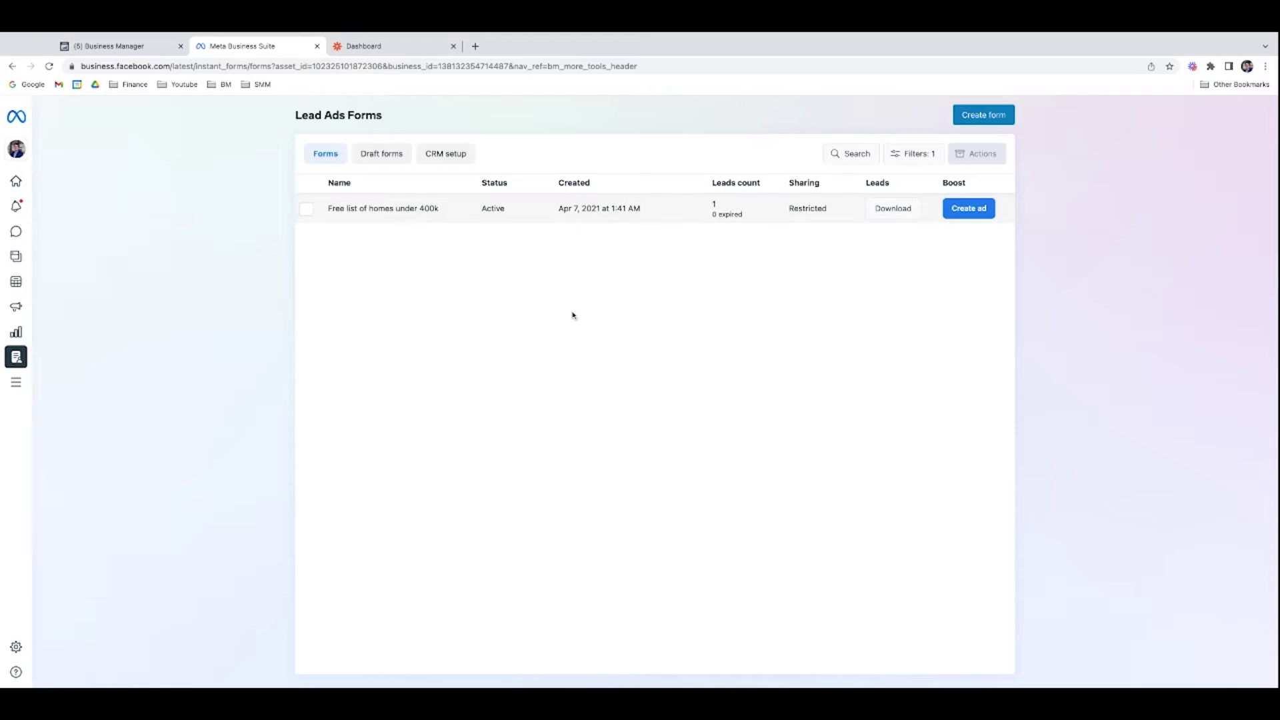
left_click(679, 217)
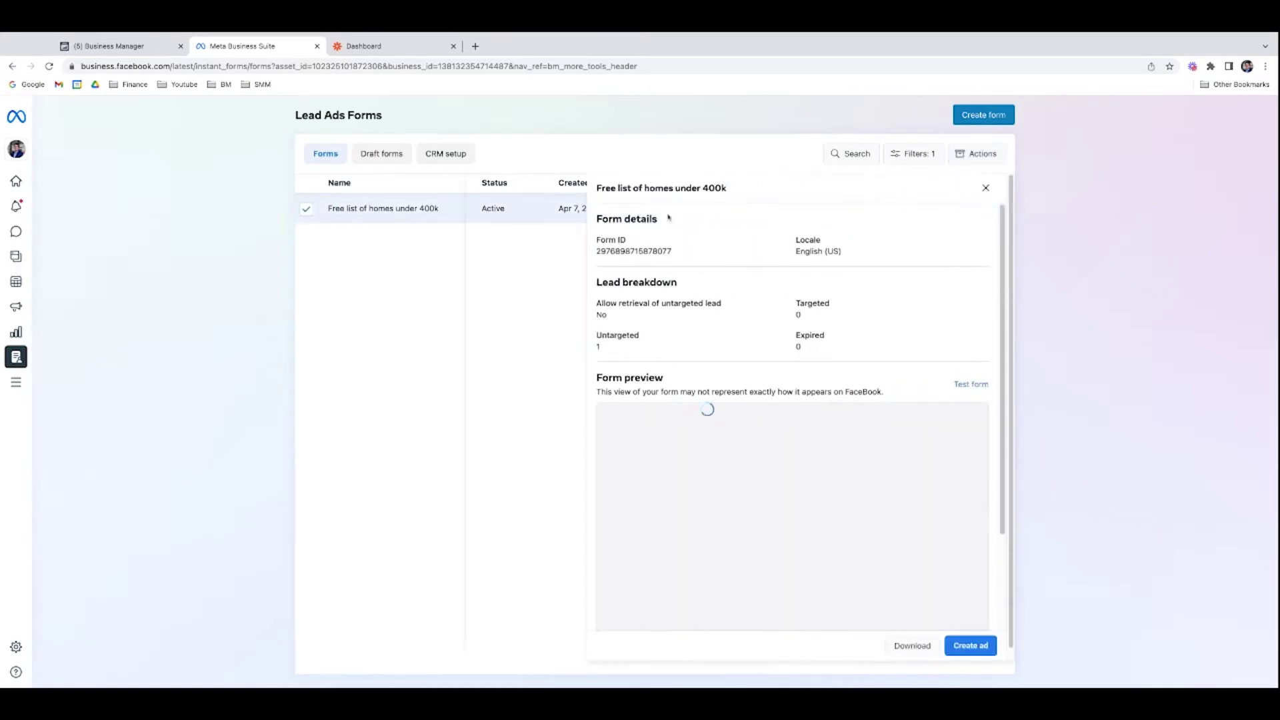
left_click(985, 188)
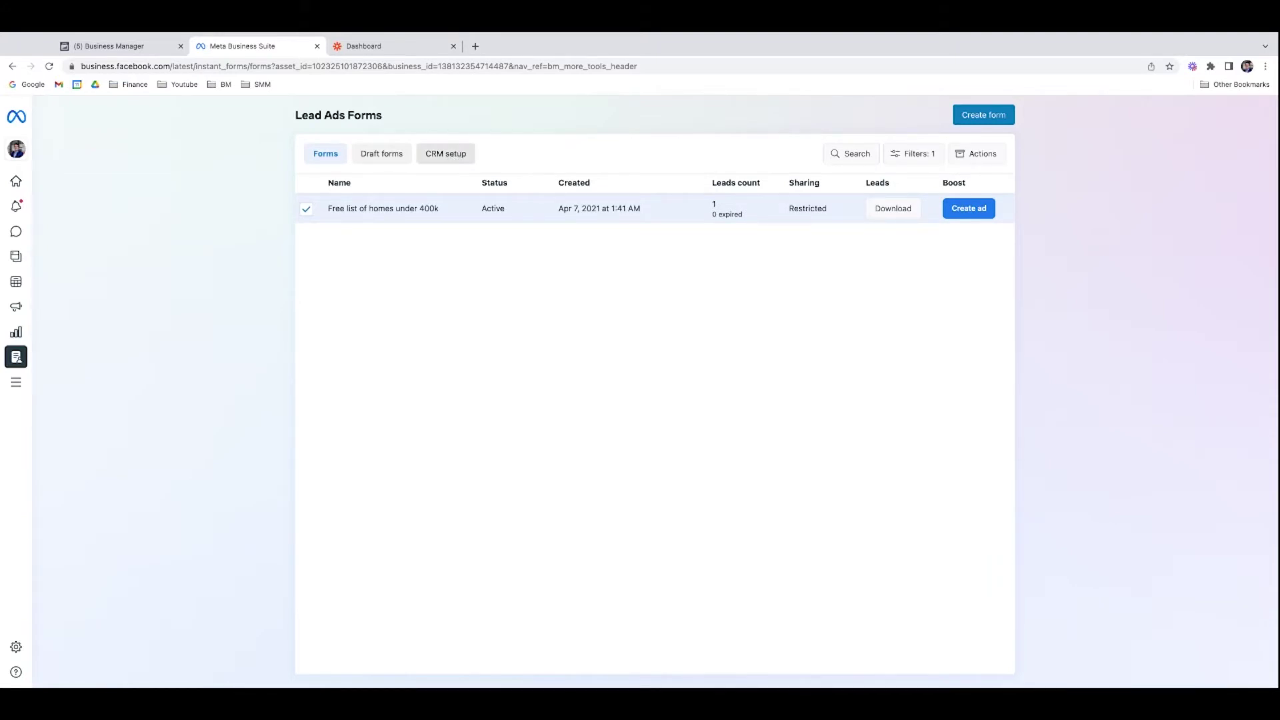
Step: In CRM setup, search CRM systems for 'zapi' and select Email by Zapier
left_click(445, 153)
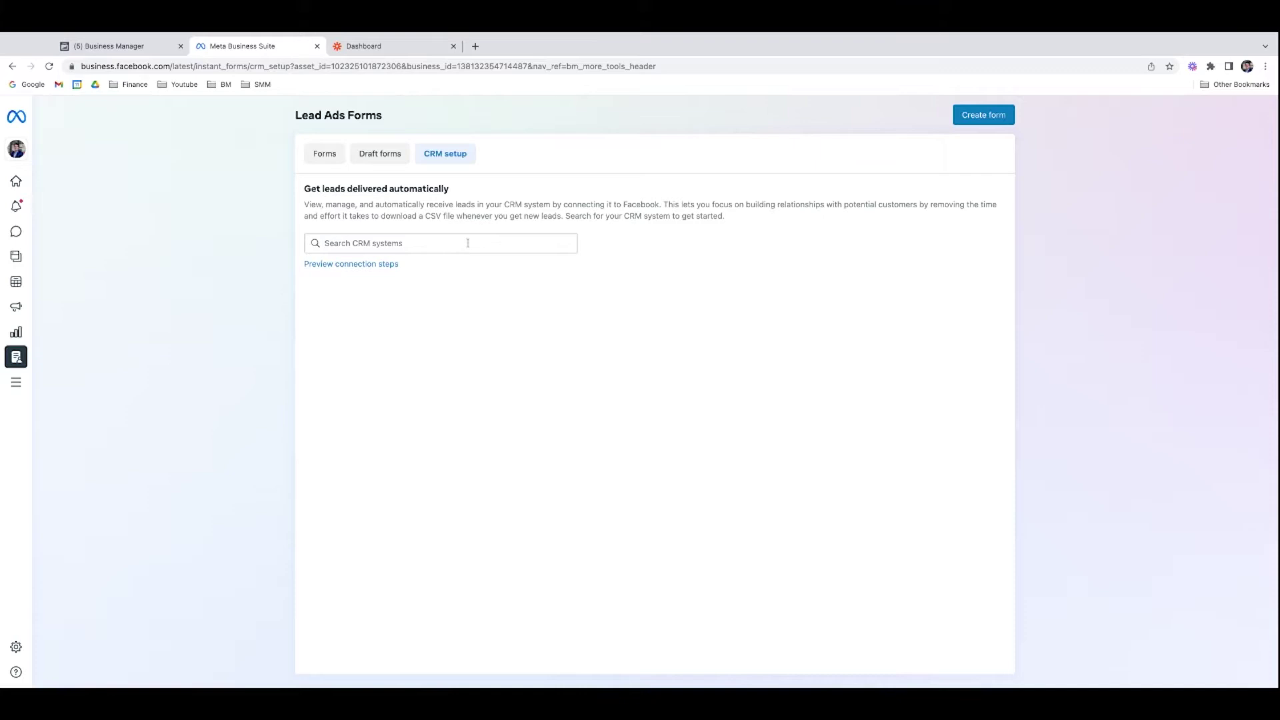
left_click(408, 244)
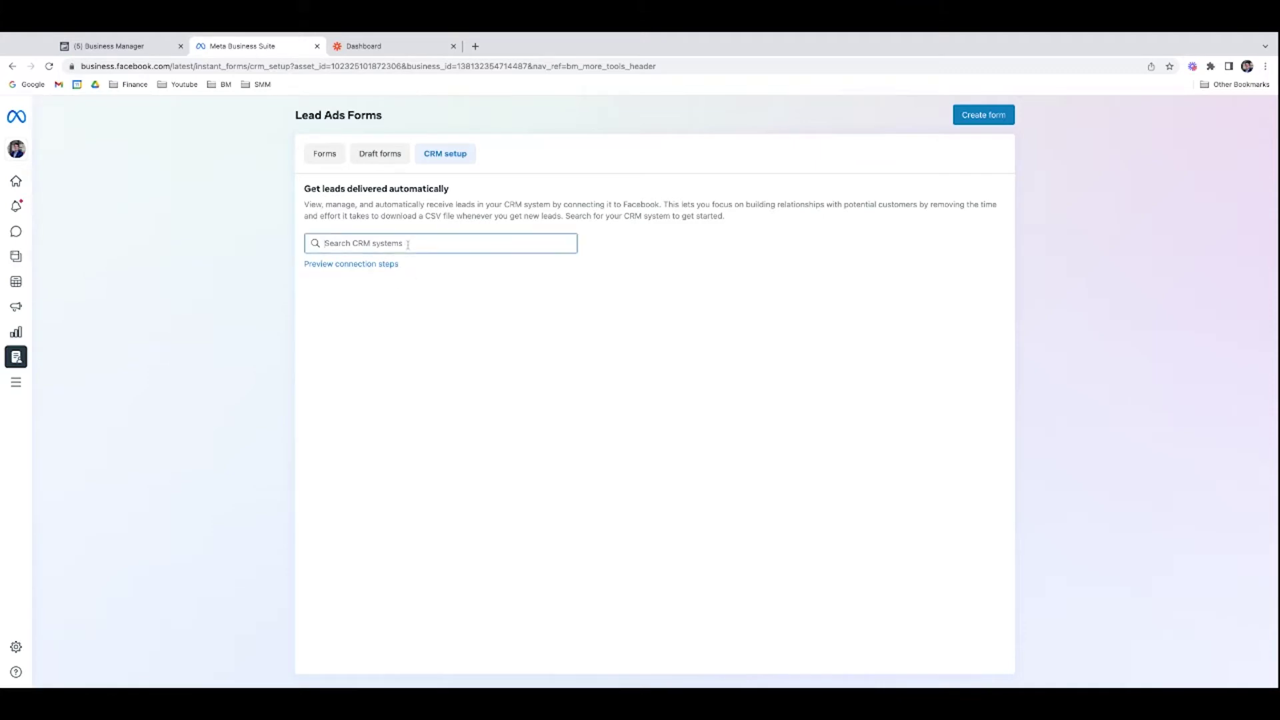
type("zapi")
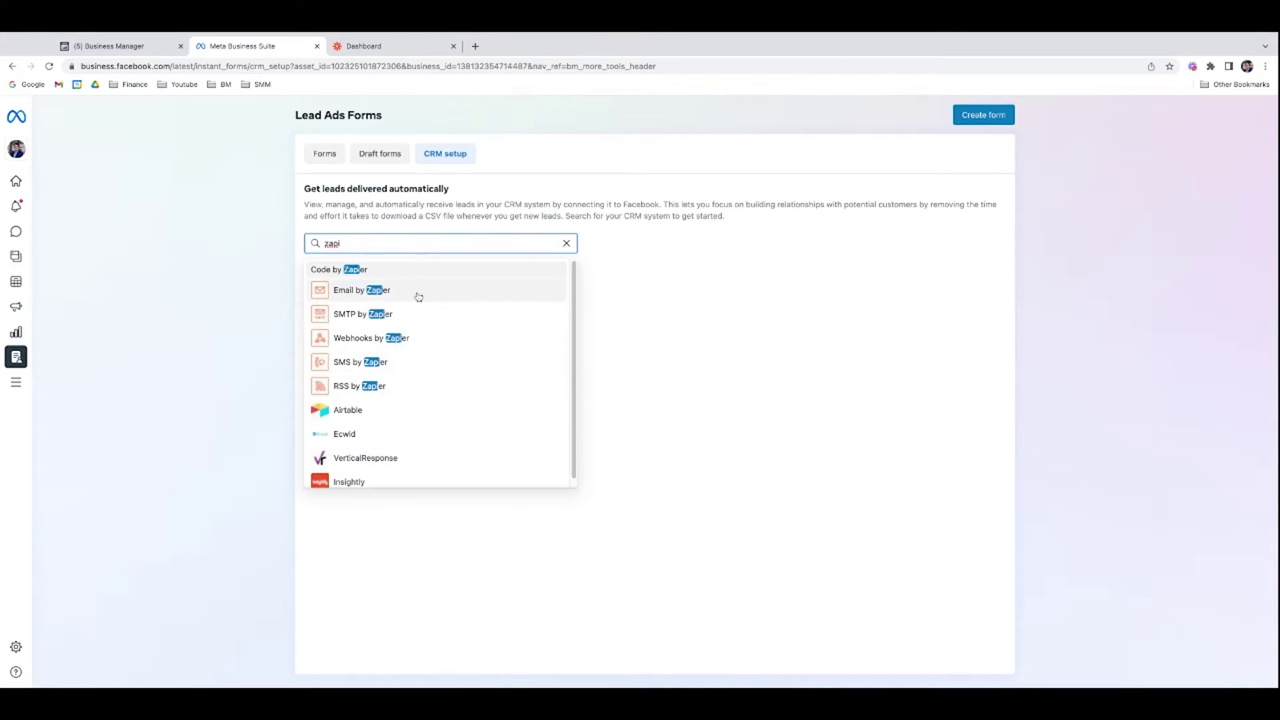
left_click(418, 293)
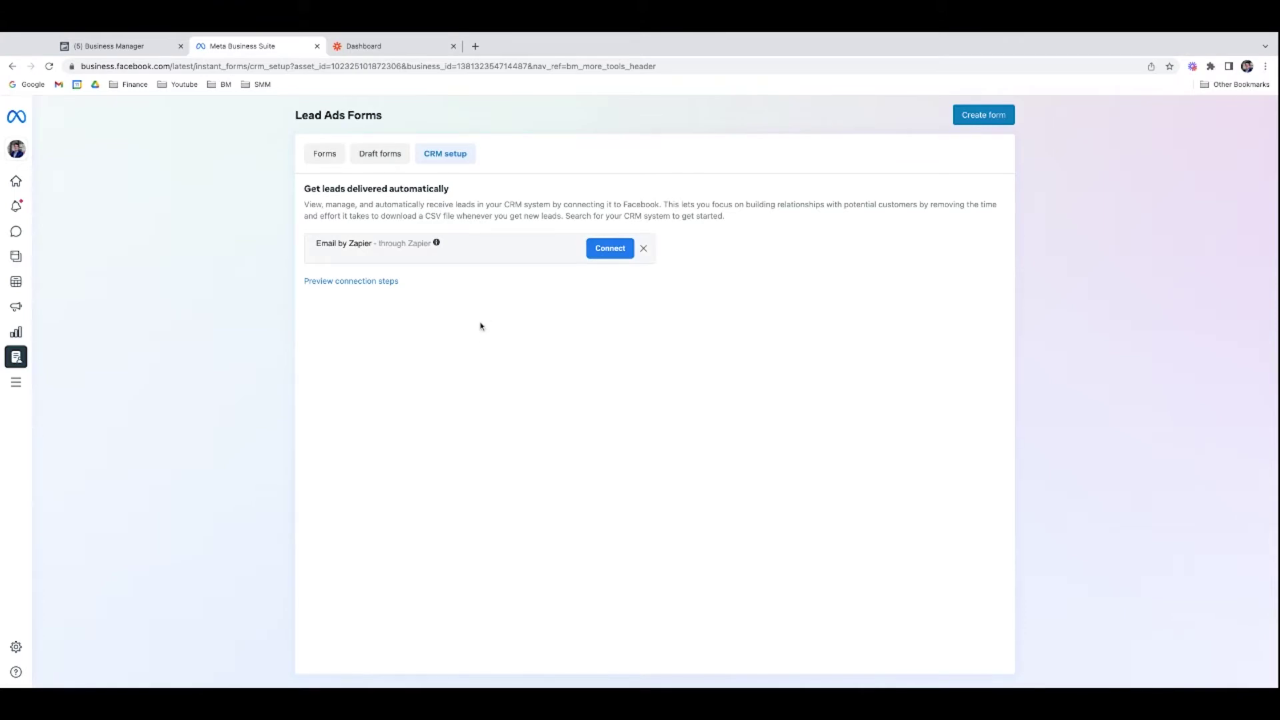
Step: Start the Email by Zapier connection, cancel it, search 'zapi' again, then switch to the Zapier dashboard
left_click(593, 252)
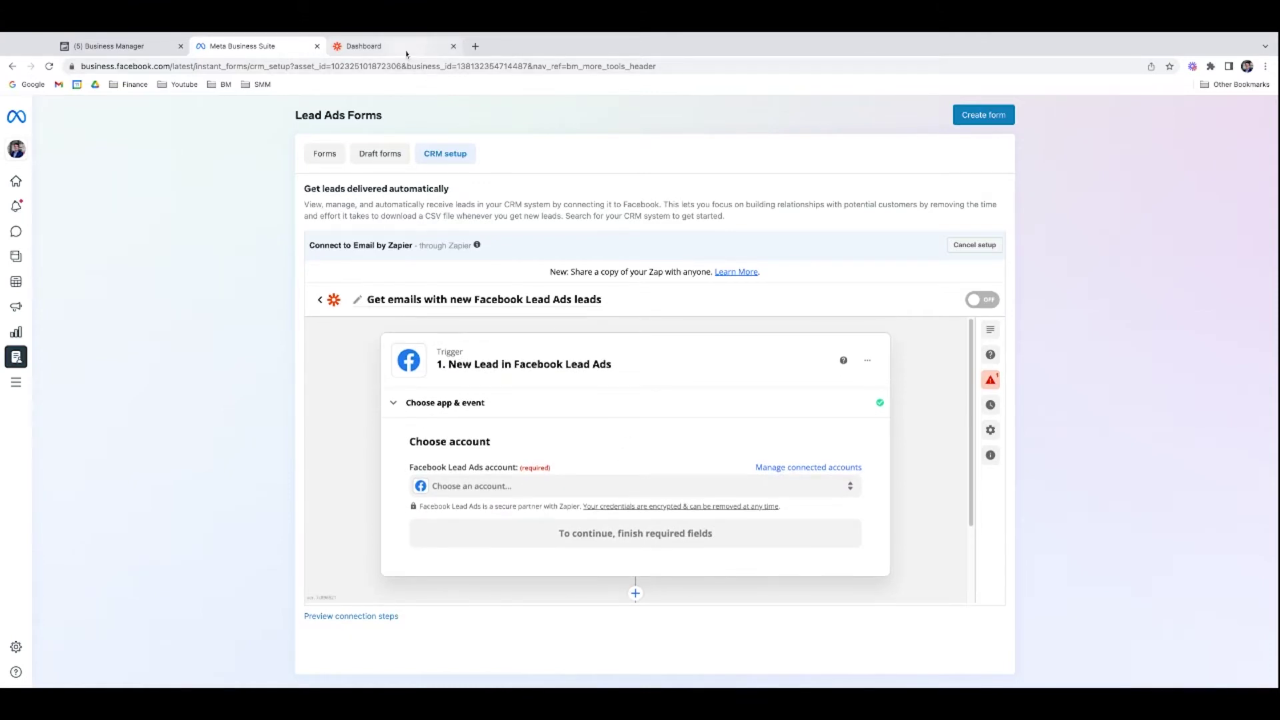
left_click(976, 246)
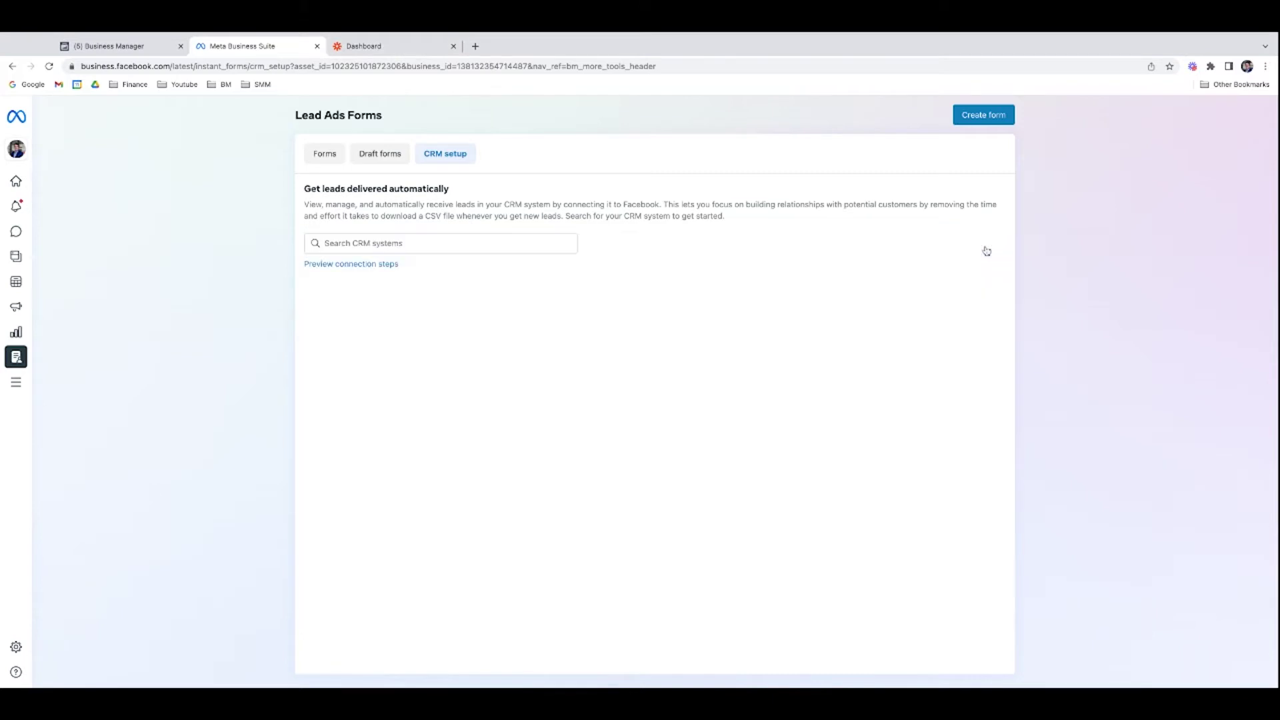
left_click(506, 247)
type("zapi")
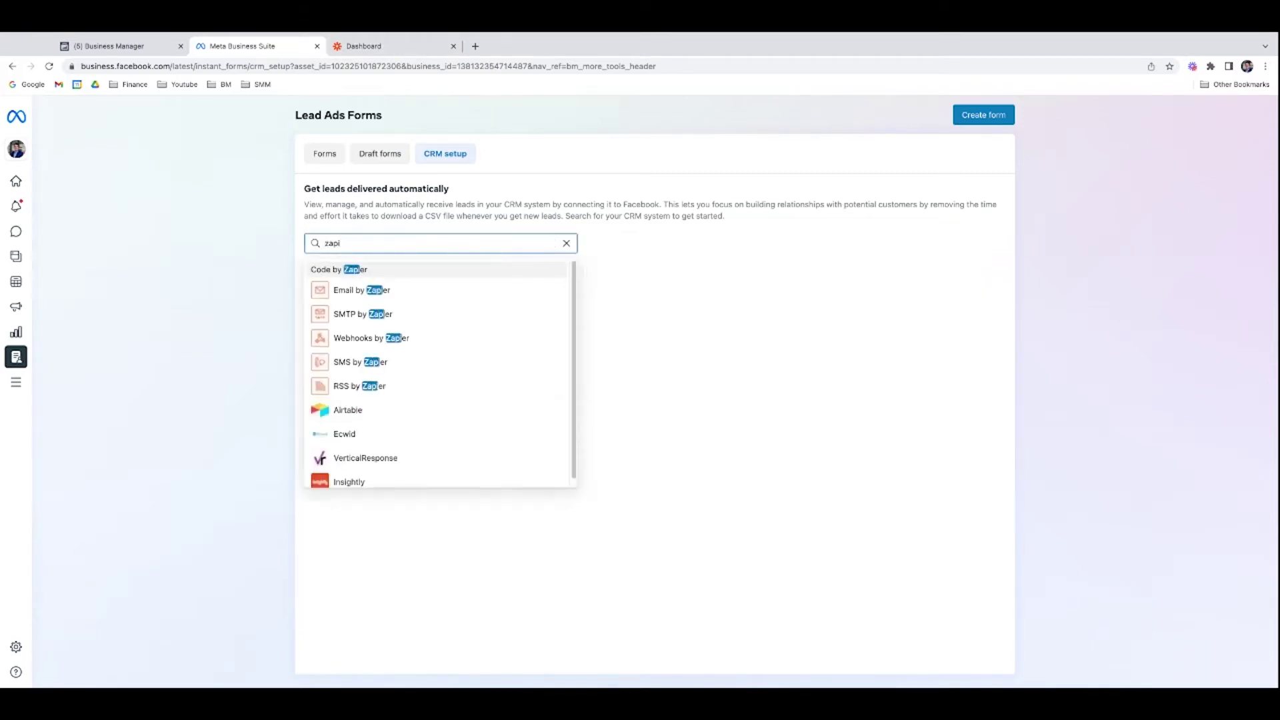
left_click(391, 48)
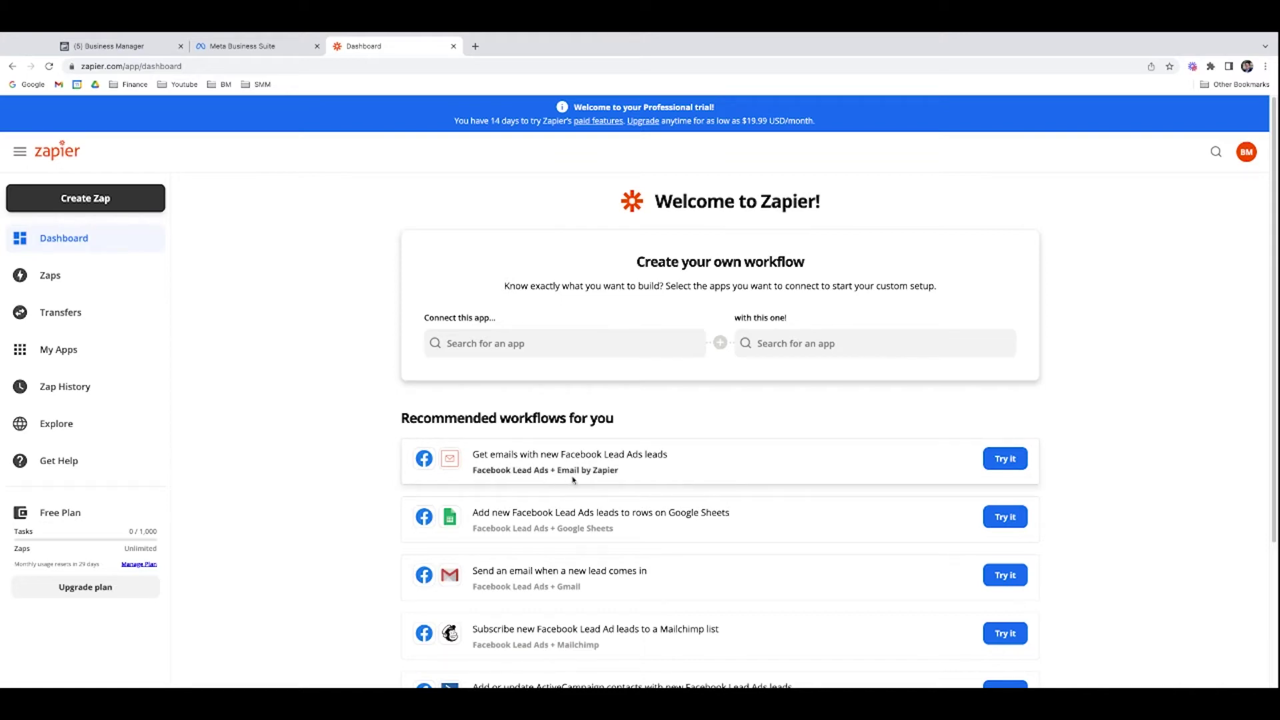
Step: Scroll through Zapier's recommended Facebook Lead Ads workflows and back to the top
scroll(595, 472, "down", 3)
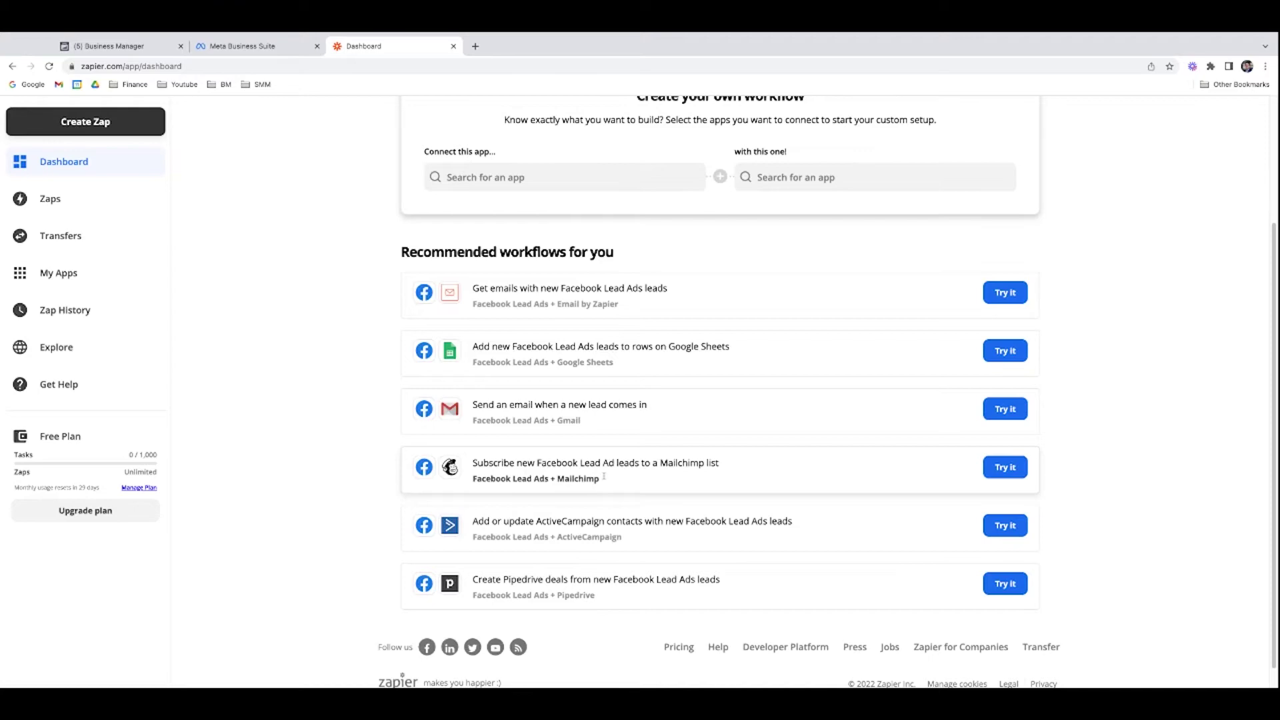
scroll(530, 477, "down", 1)
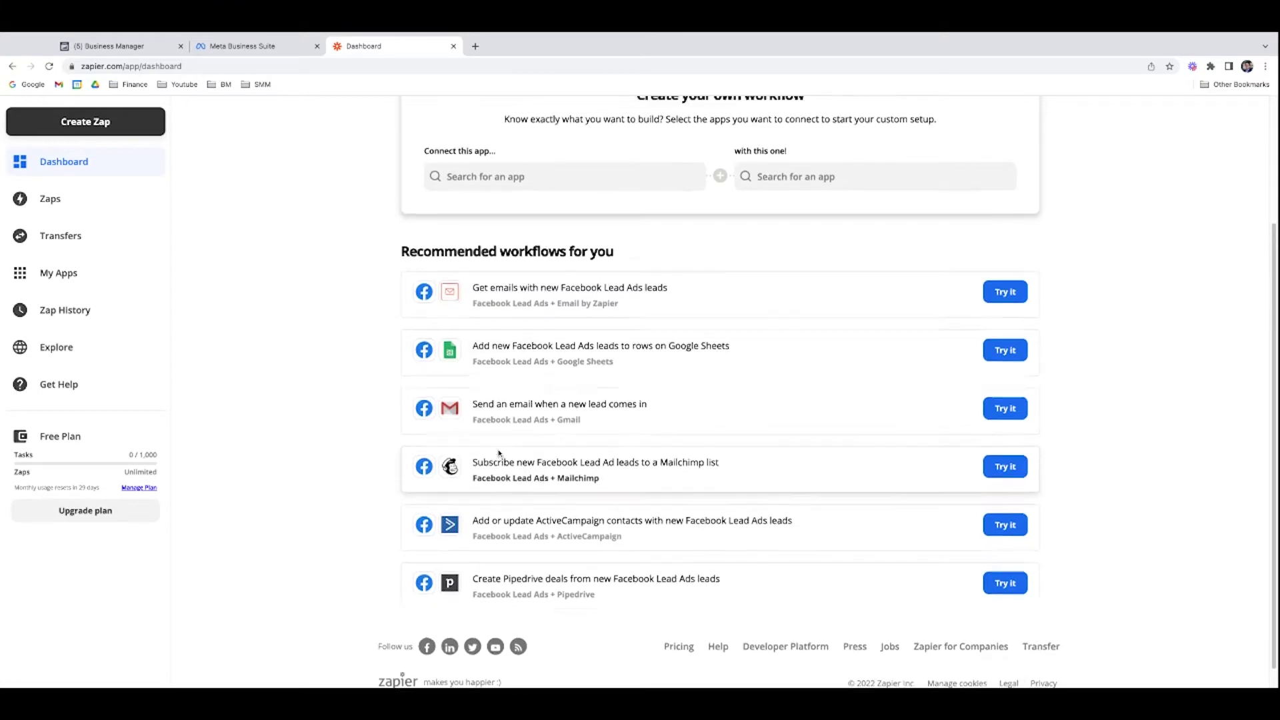
scroll(499, 453, "up", 3)
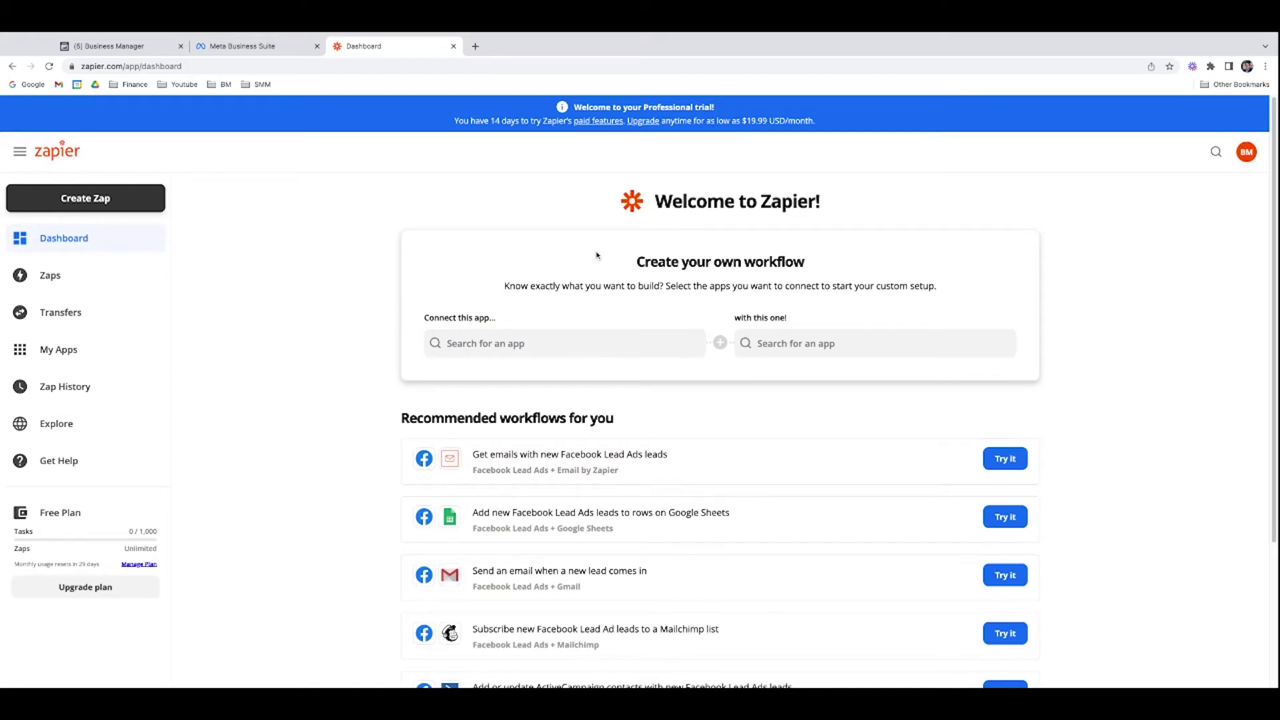
Step: Back in CRM setup, connect Email by Zapier and select the linked Facebook Lead Ads account
left_click(270, 51)
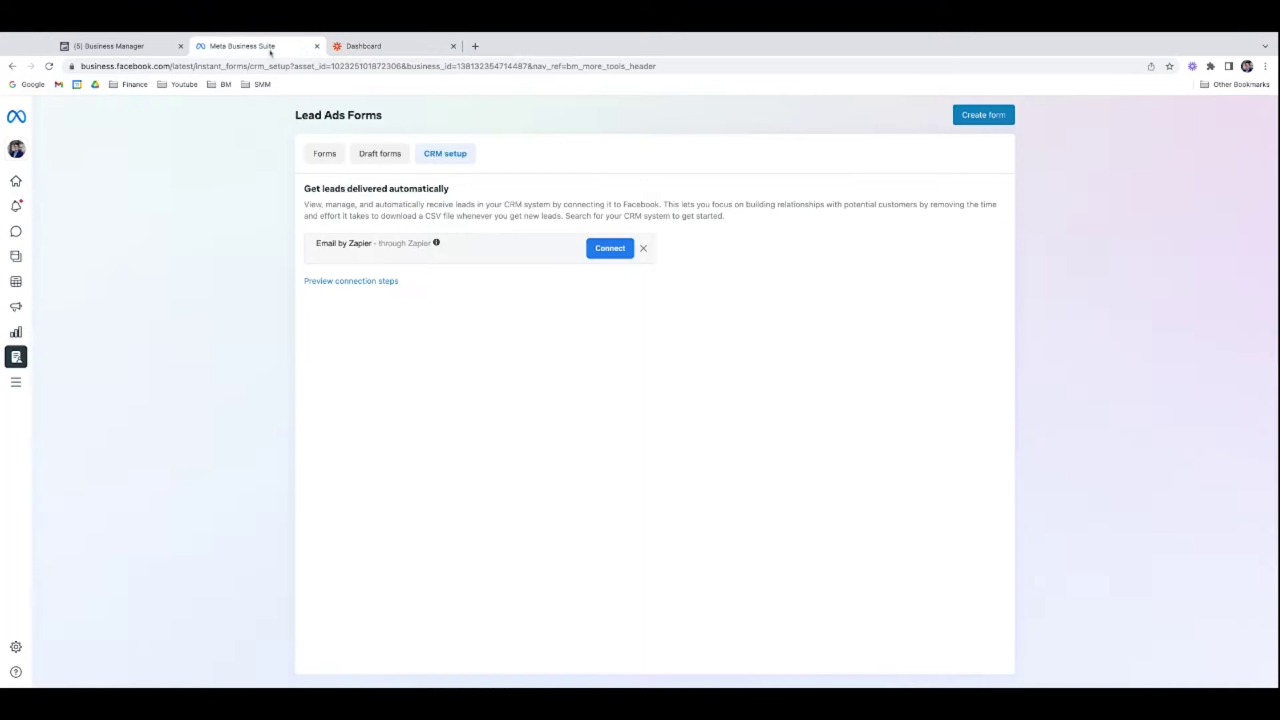
left_click(618, 249)
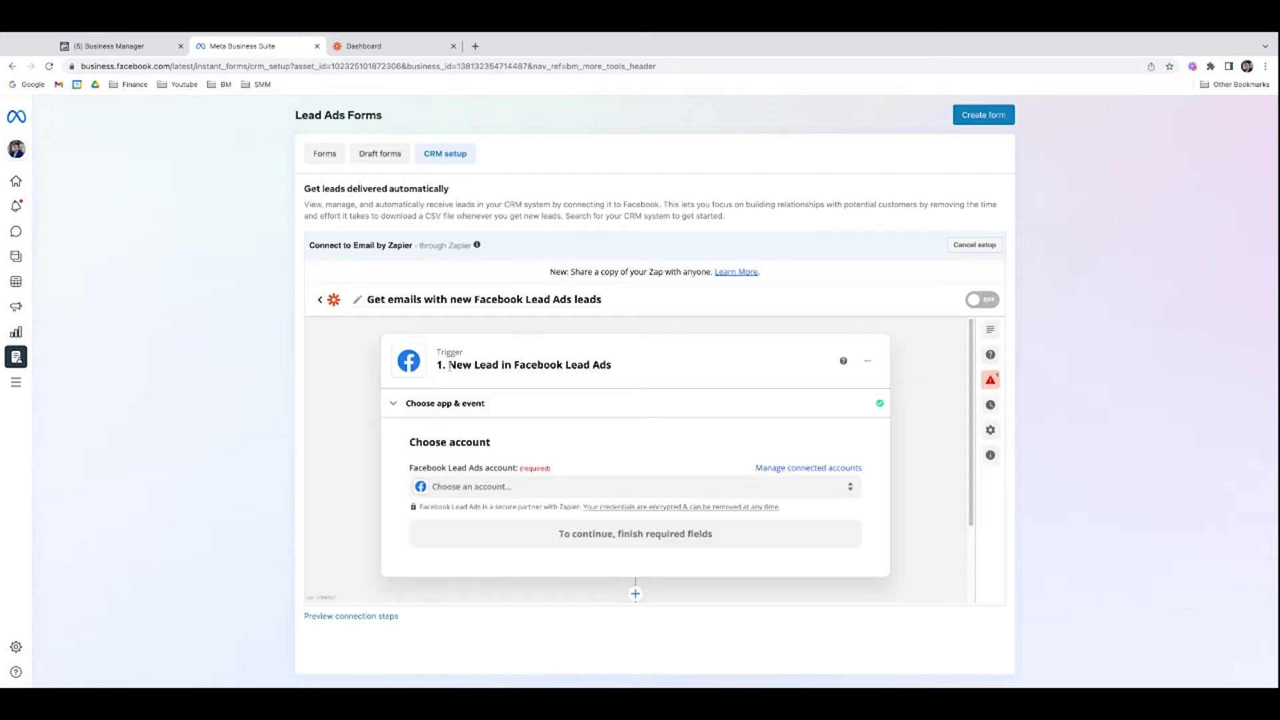
scroll(480, 383, "down", 1)
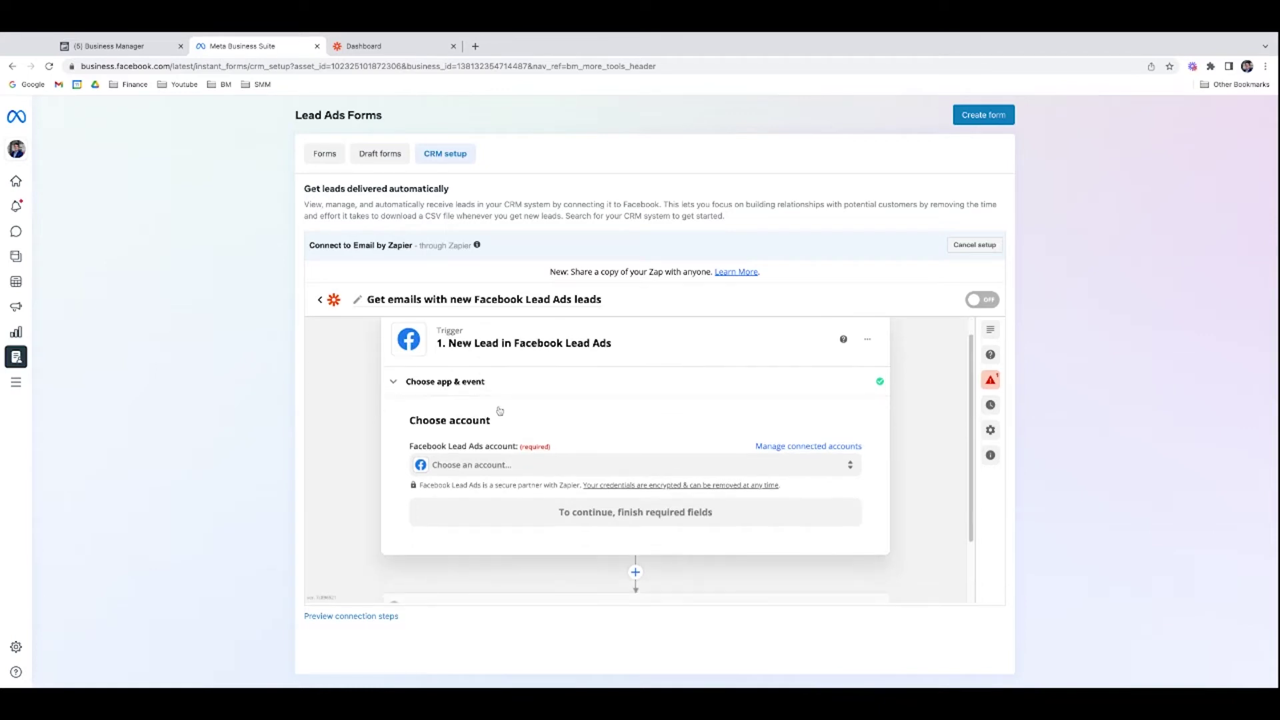
left_click(526, 475)
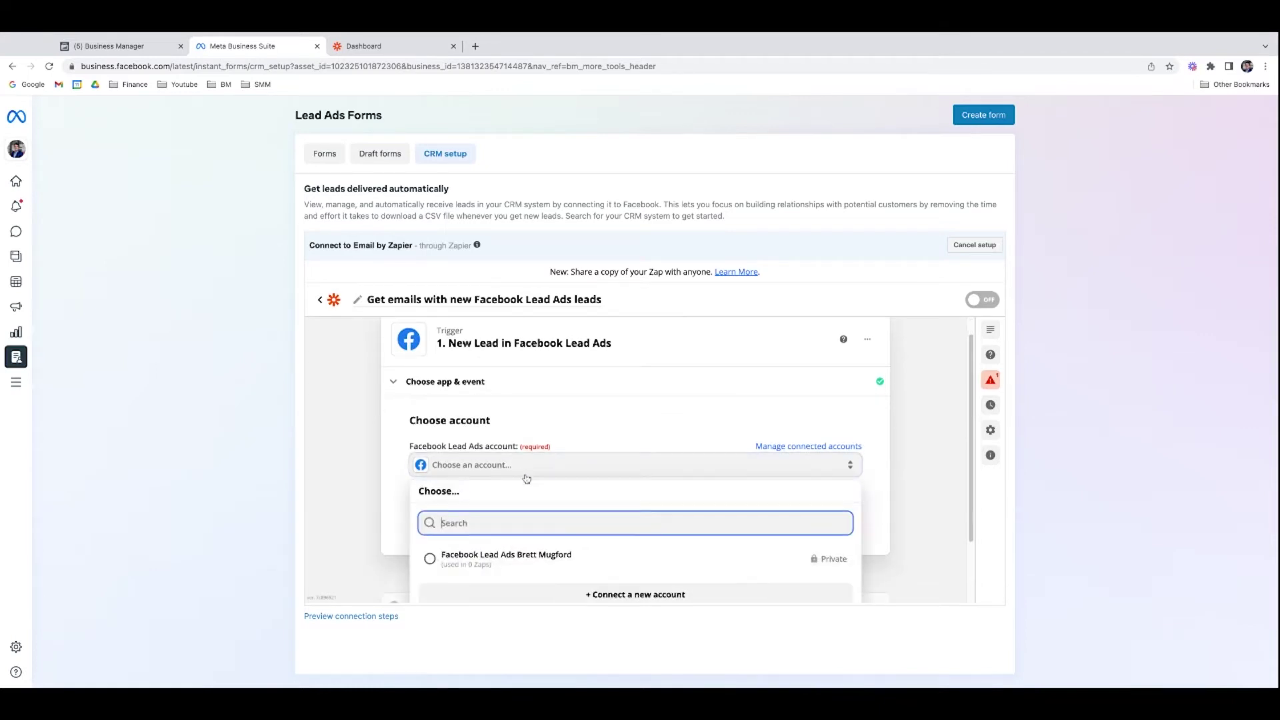
left_click(516, 559)
Step: Confirm the account and choose New Lead as the trigger event
scroll(531, 535, "down", 1)
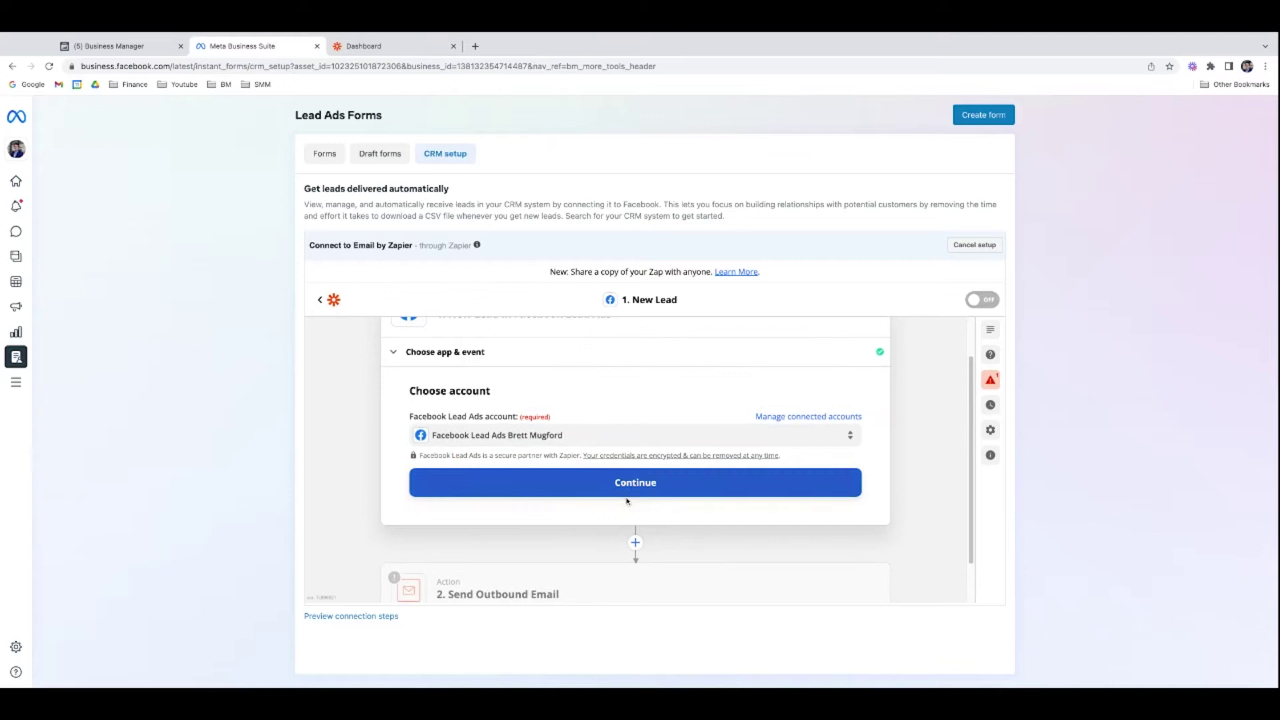
left_click(661, 492)
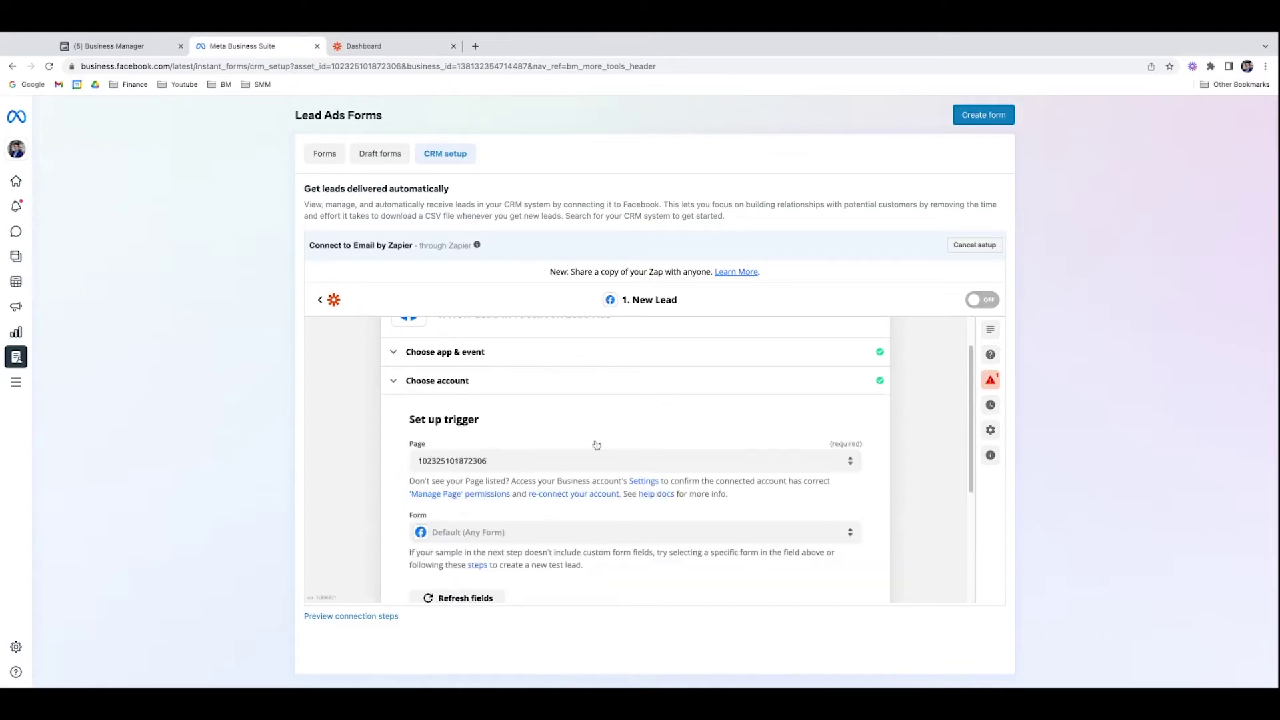
left_click(454, 352)
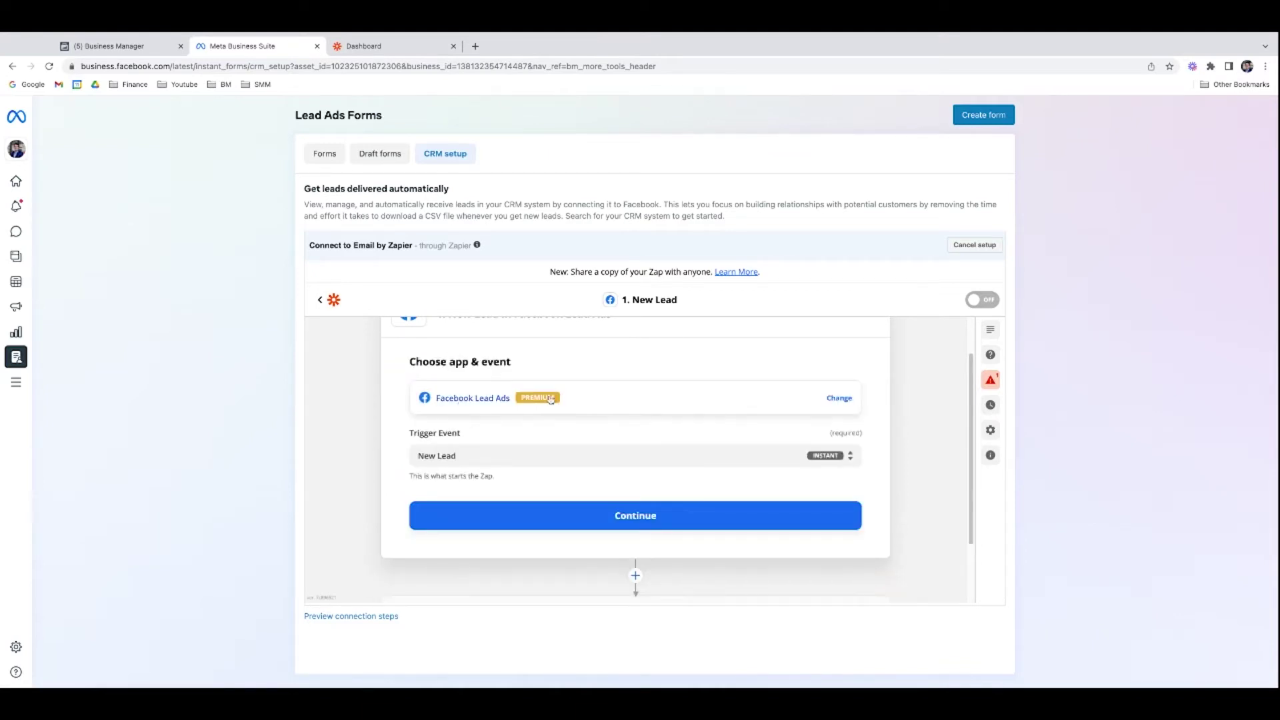
left_click(634, 514)
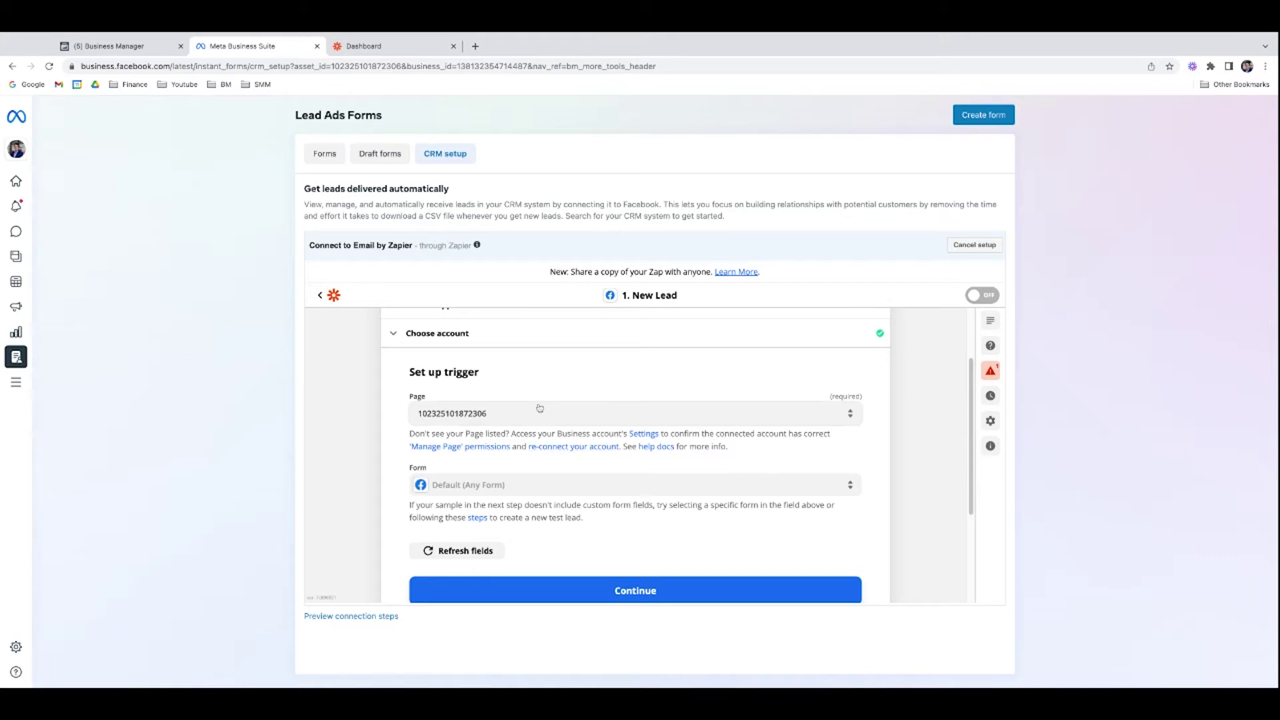
Step: Set the trigger to the business page and the 'Free list of homes under 400k' form
left_click(590, 413)
scroll(591, 483, "down", 1)
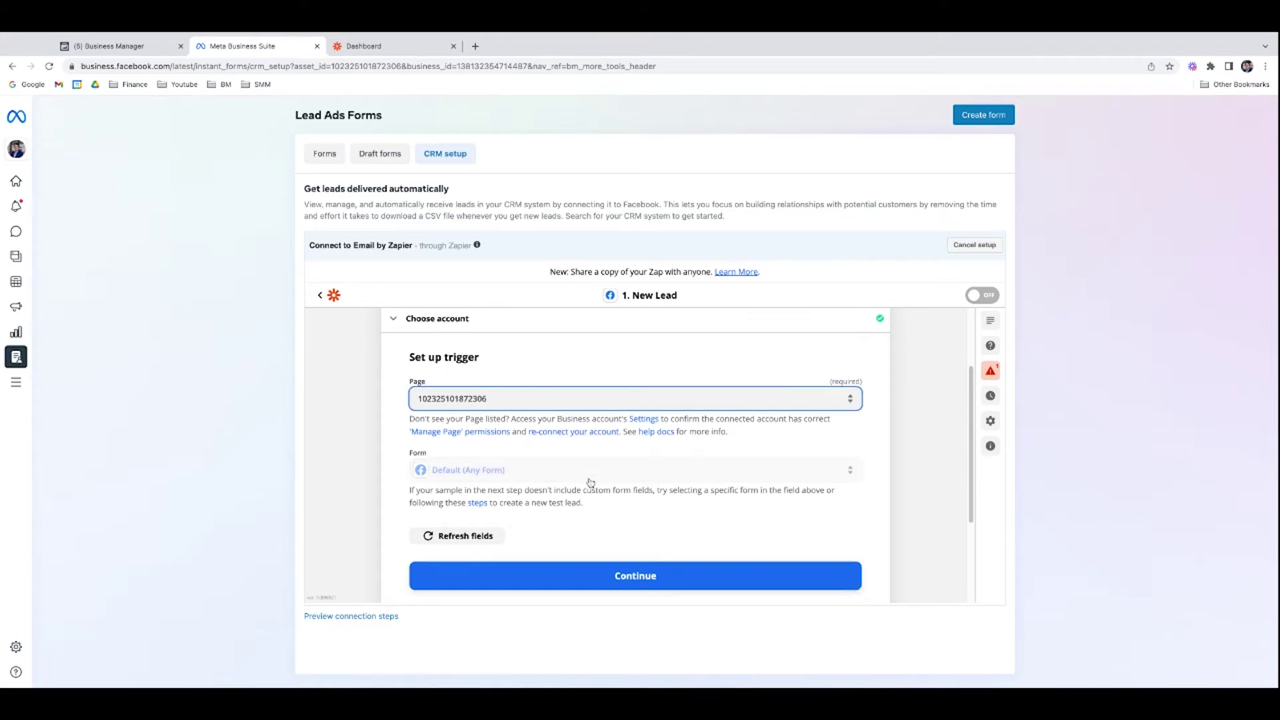
left_click(859, 407)
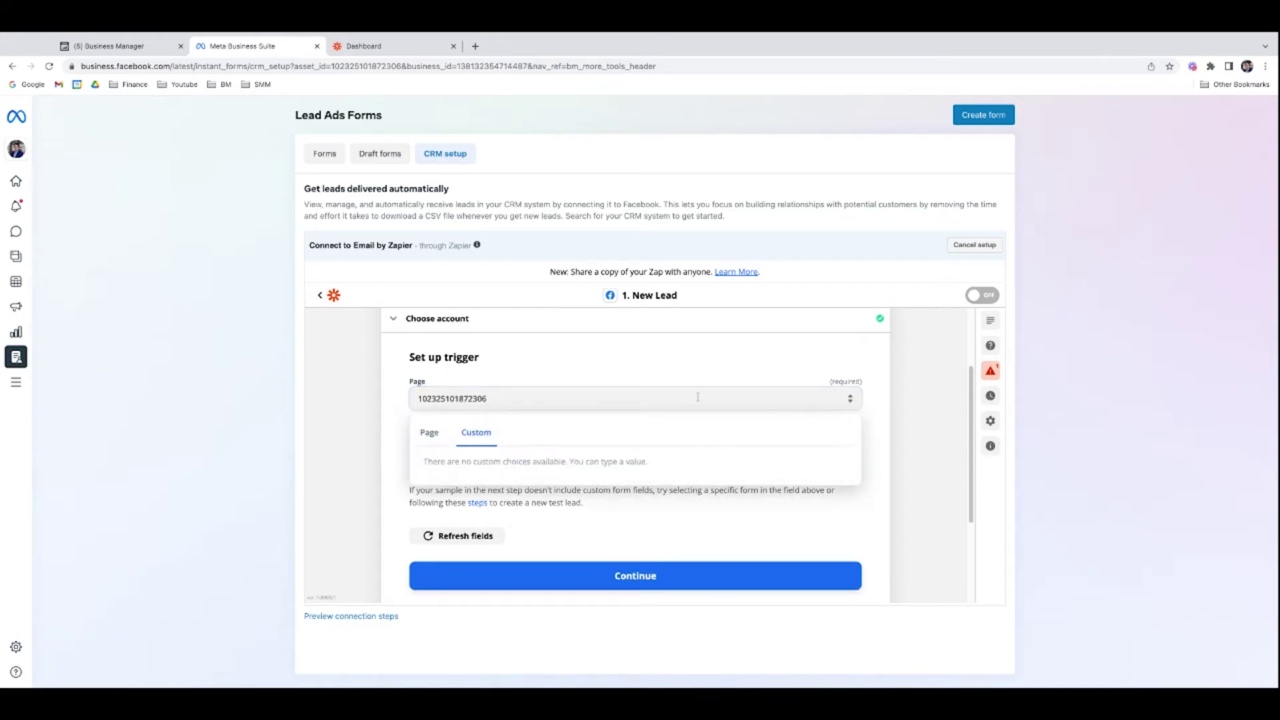
left_click(422, 438)
left_click(501, 497)
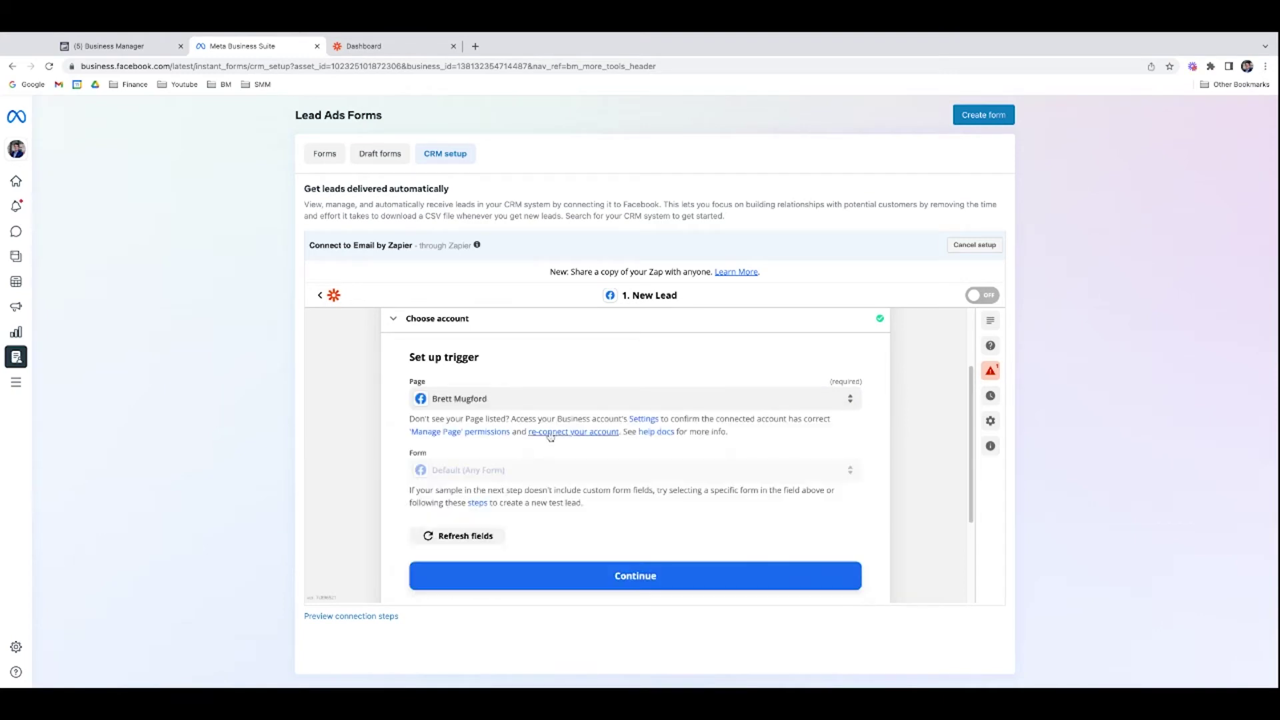
scroll(557, 475, "down", 2)
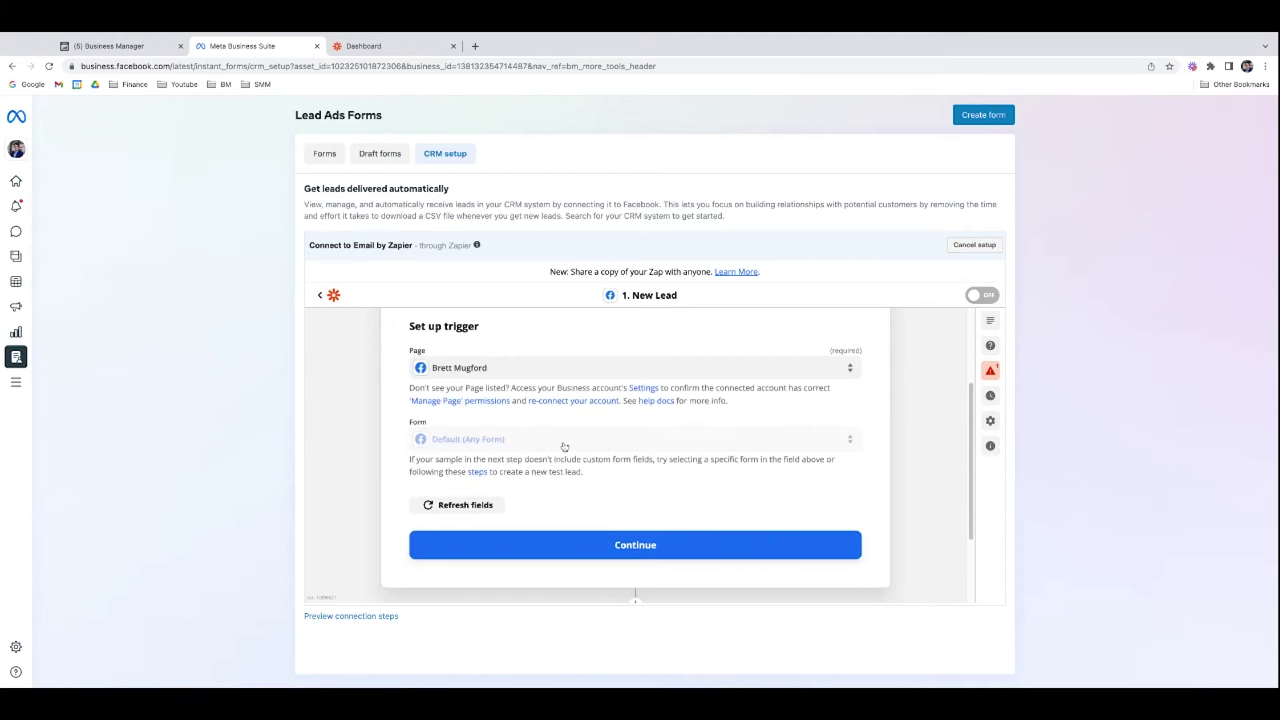
scroll(563, 449, "down", 1)
left_click(561, 426)
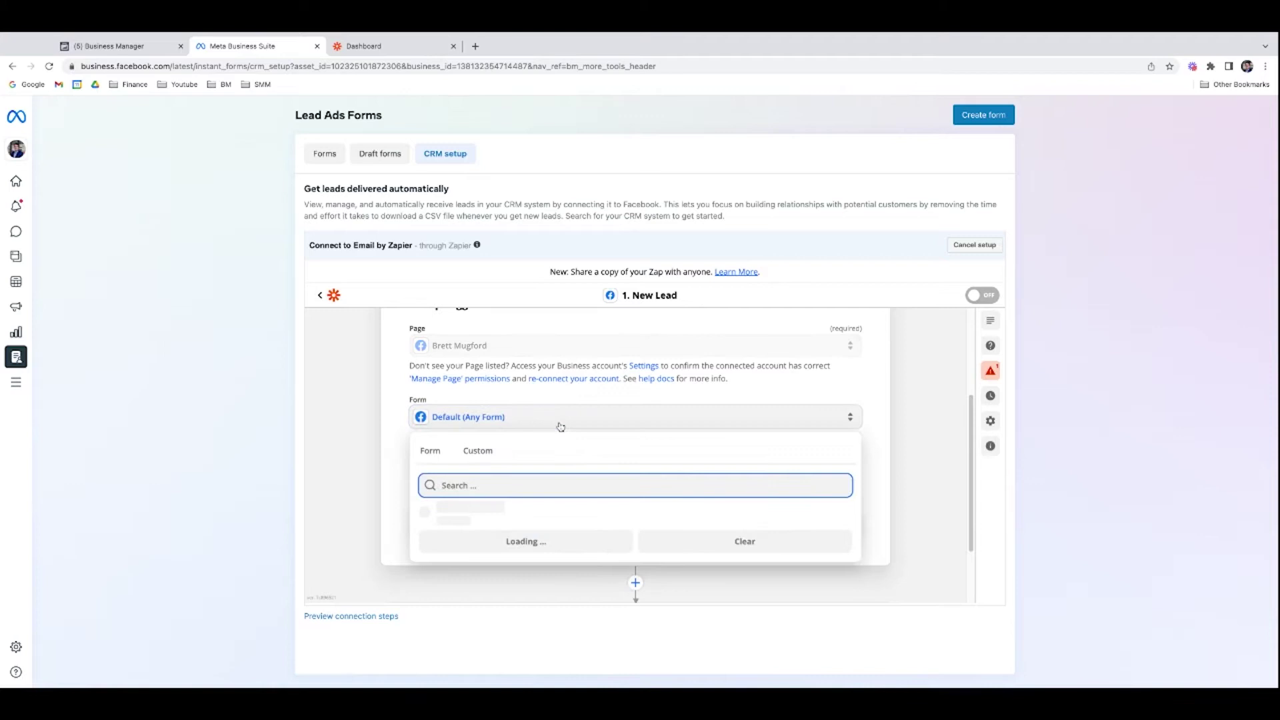
scroll(564, 466, "down", 1)
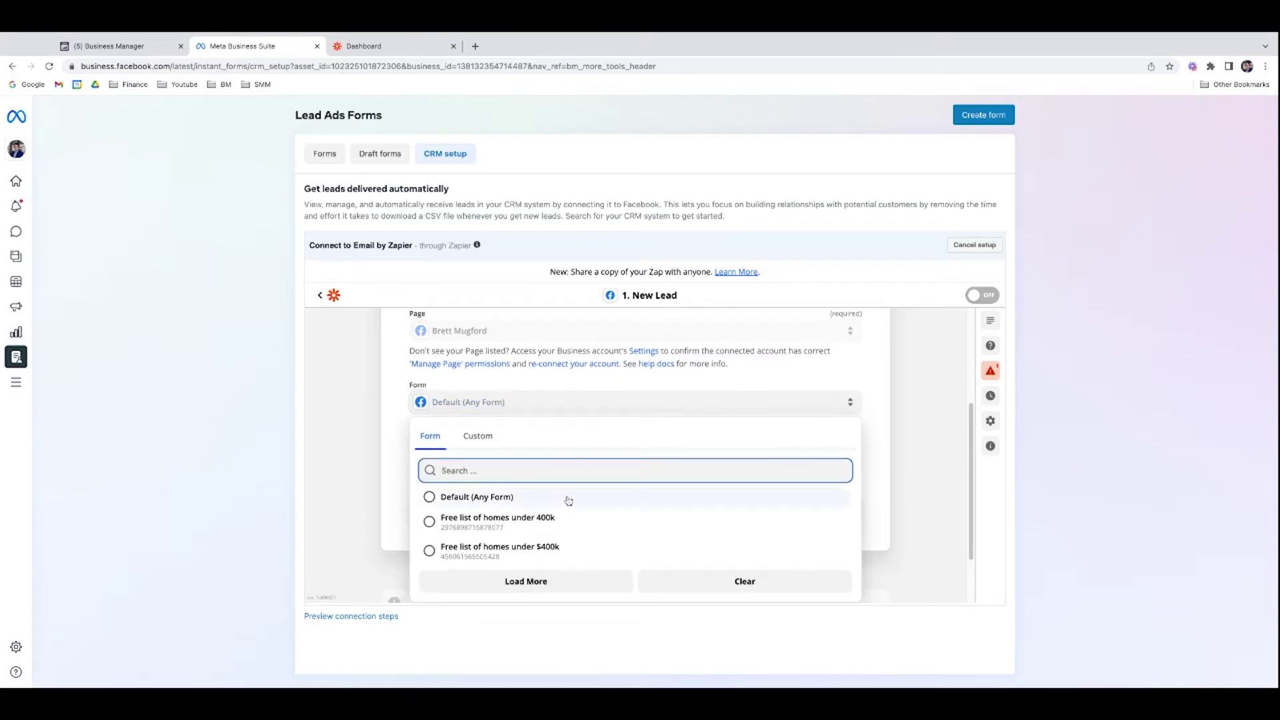
left_click(568, 531)
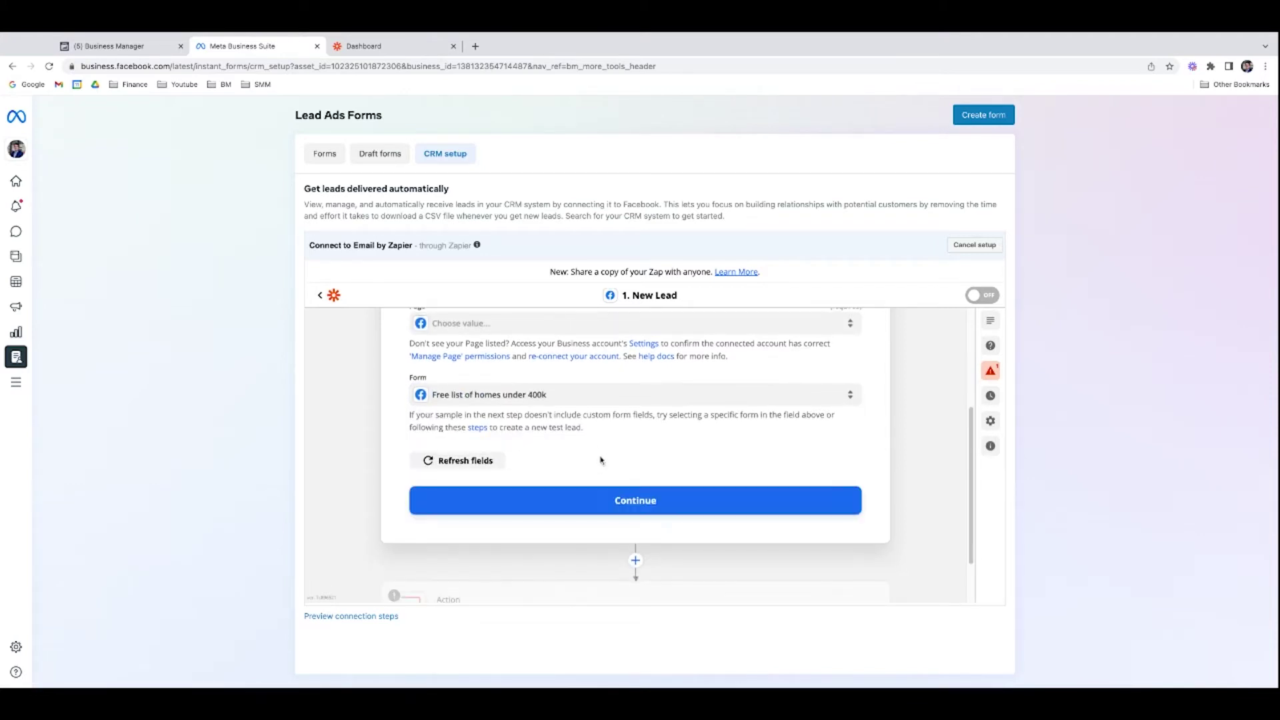
left_click(626, 501)
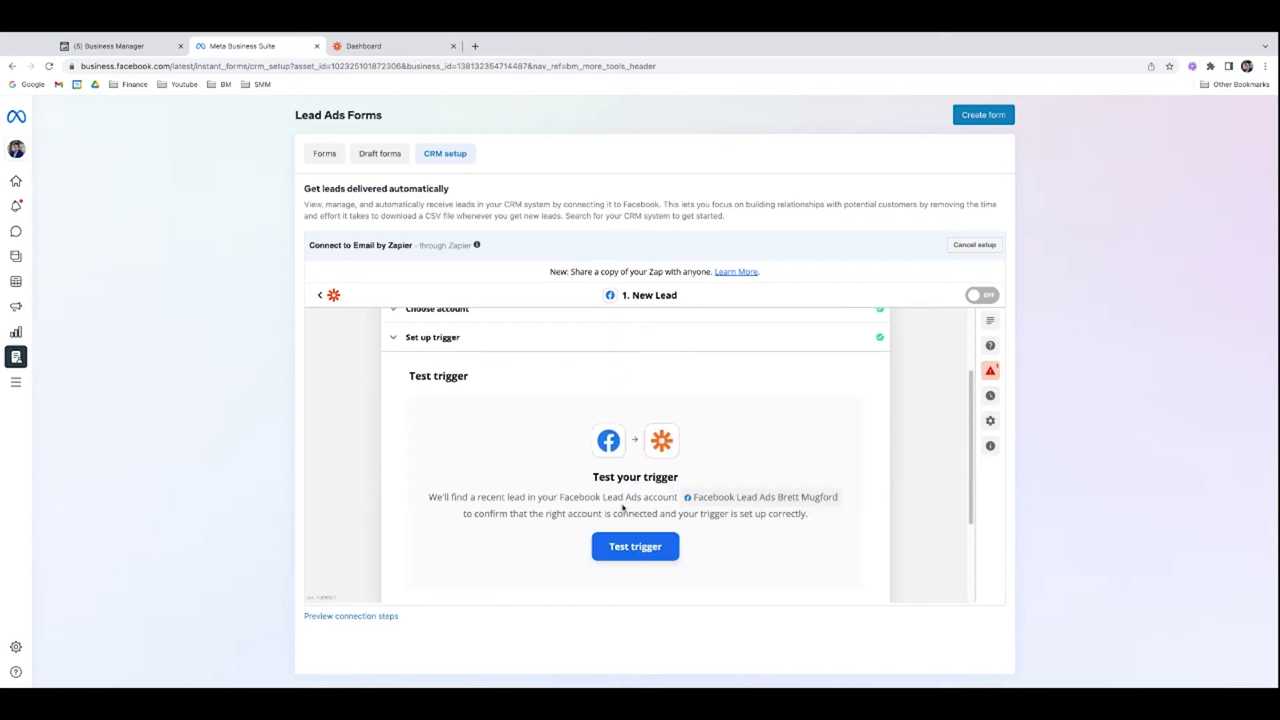
Step: Test the trigger, accept sample lead 'Lead A', and continue to the action step
left_click(647, 513)
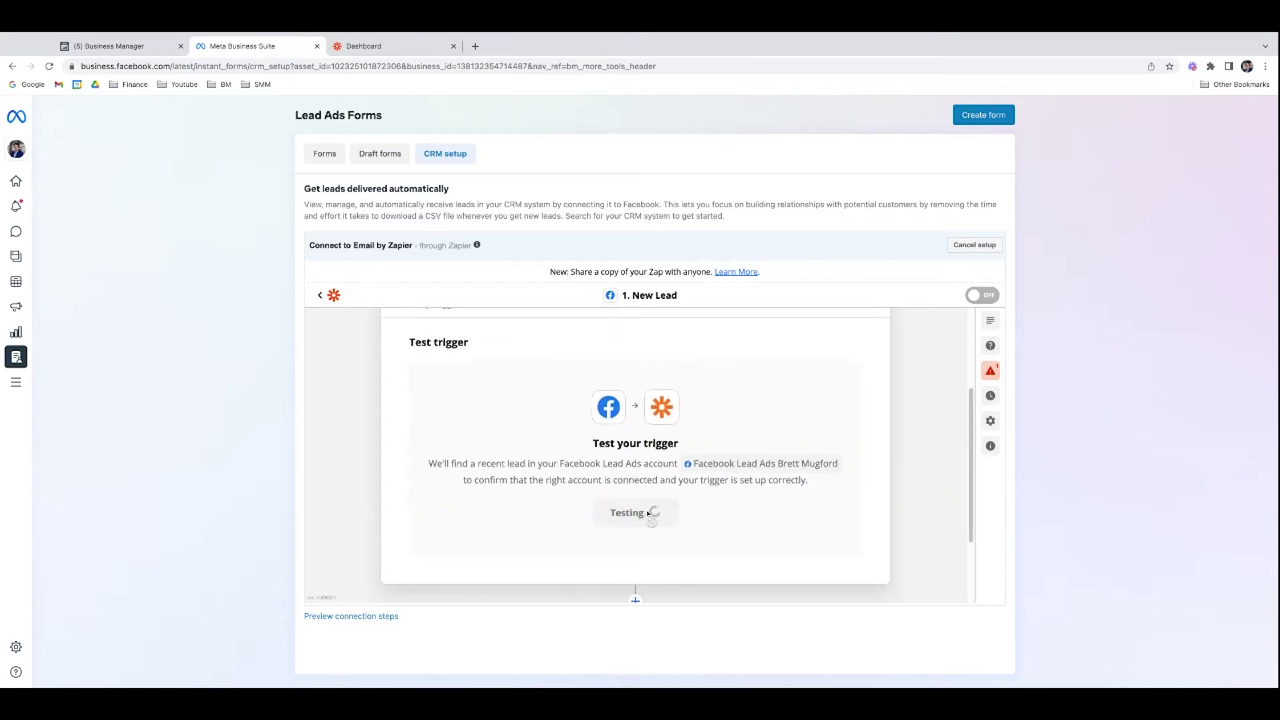
scroll(539, 524, "down", 1)
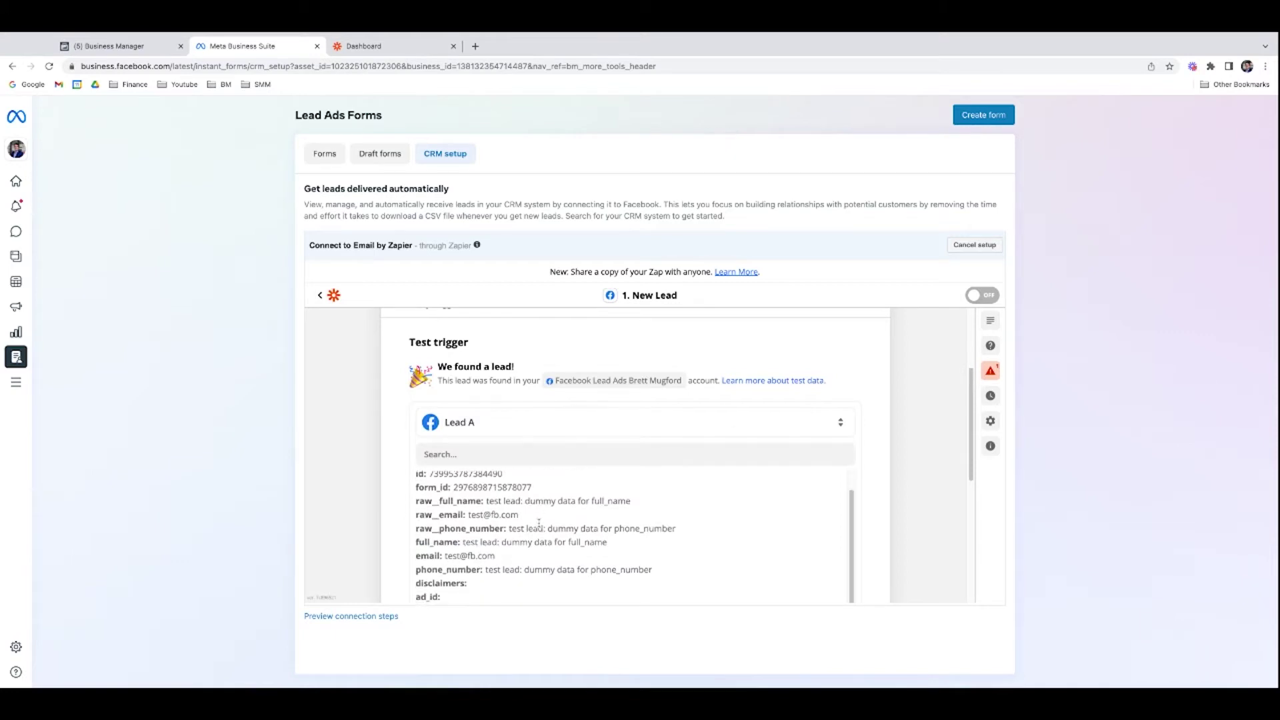
scroll(945, 460, "down", 1)
left_click(830, 400)
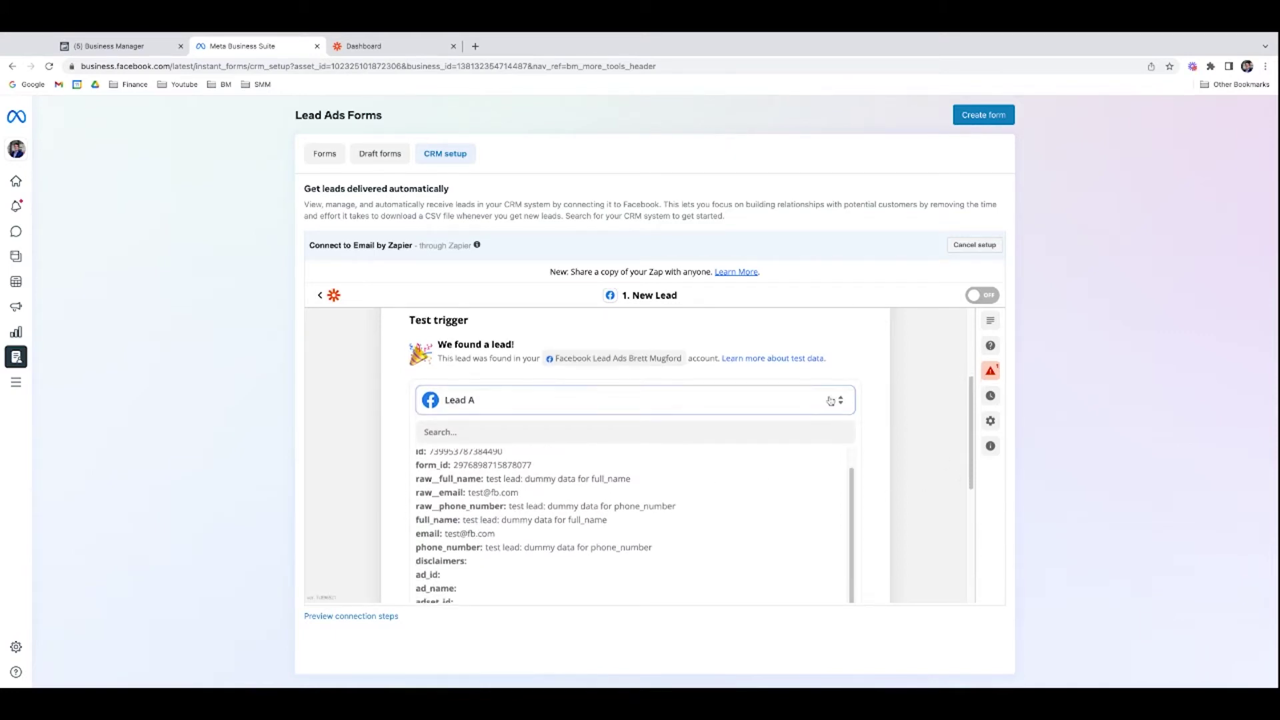
left_click(745, 494)
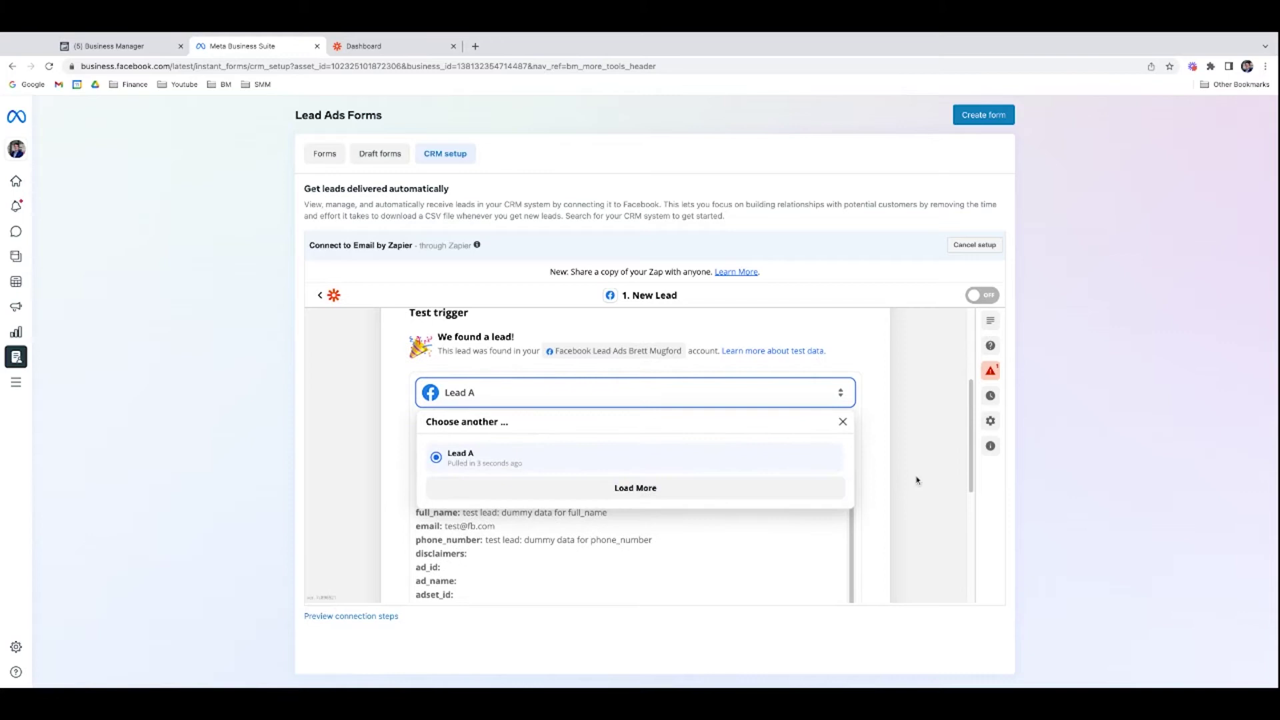
scroll(636, 519, "down", 5)
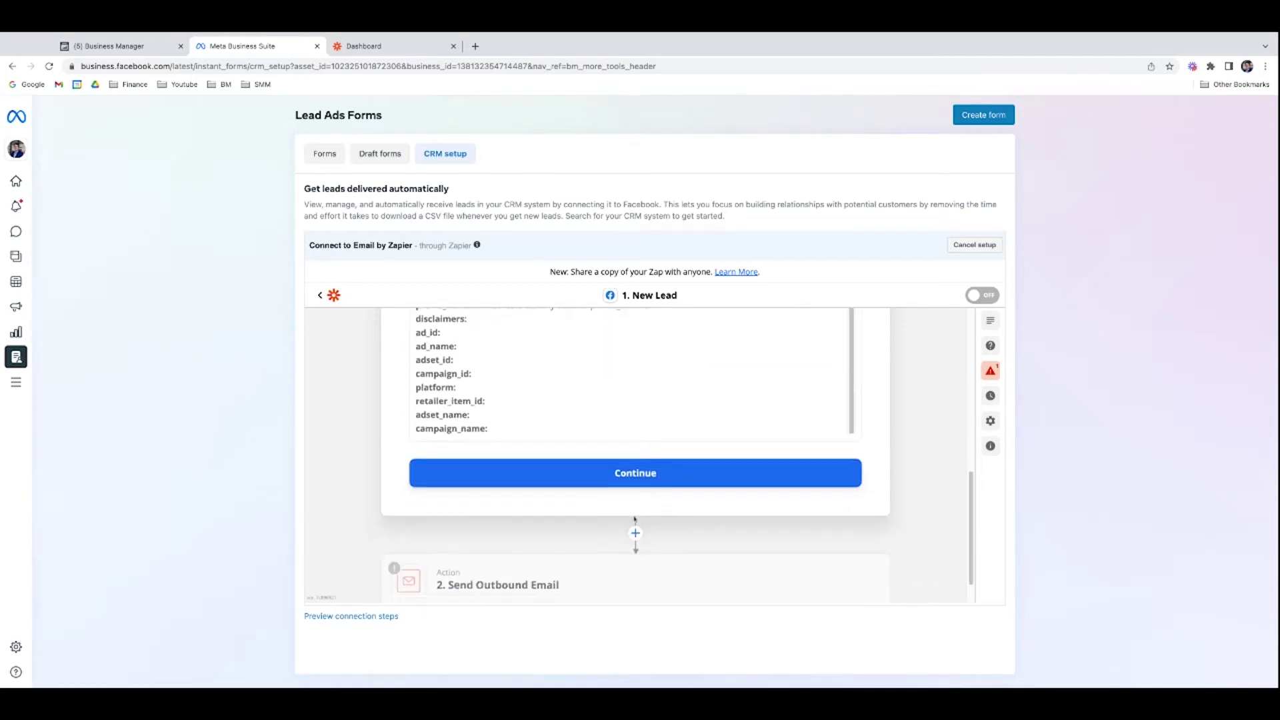
left_click(644, 440)
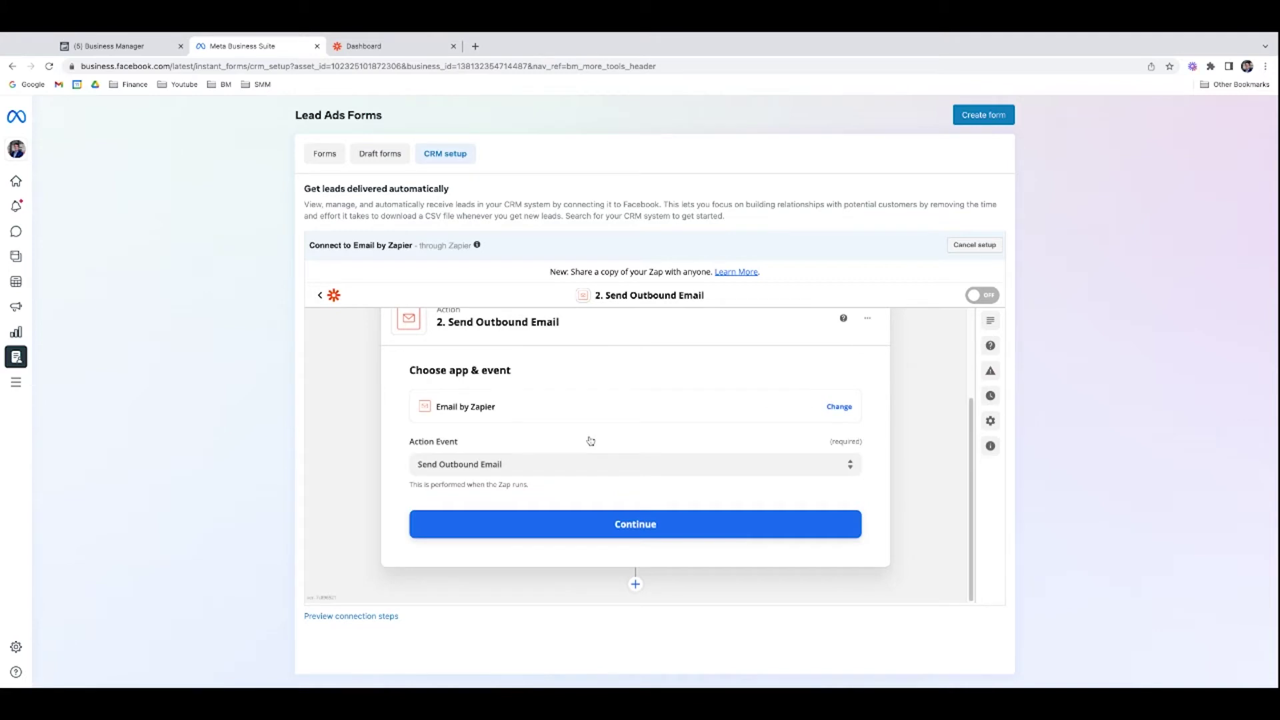
Step: Choose Send Outbound Email as the Email by Zapier action event
left_click(577, 466)
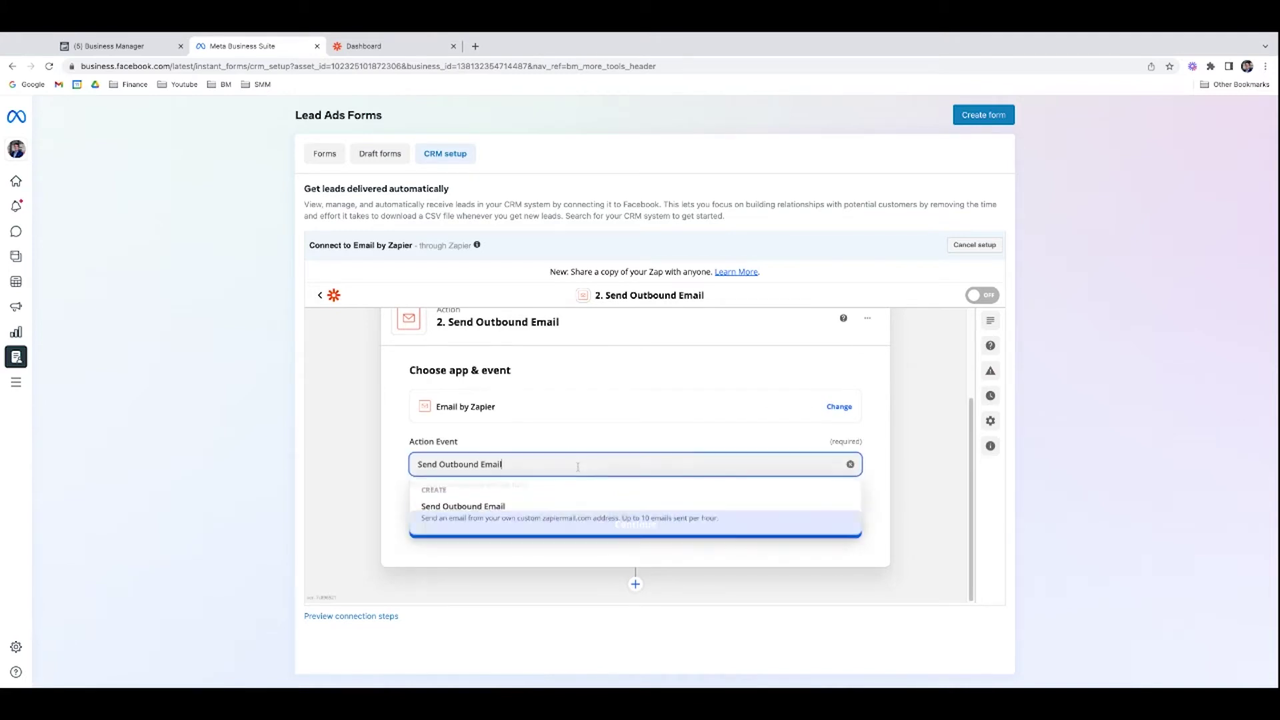
left_click(566, 518)
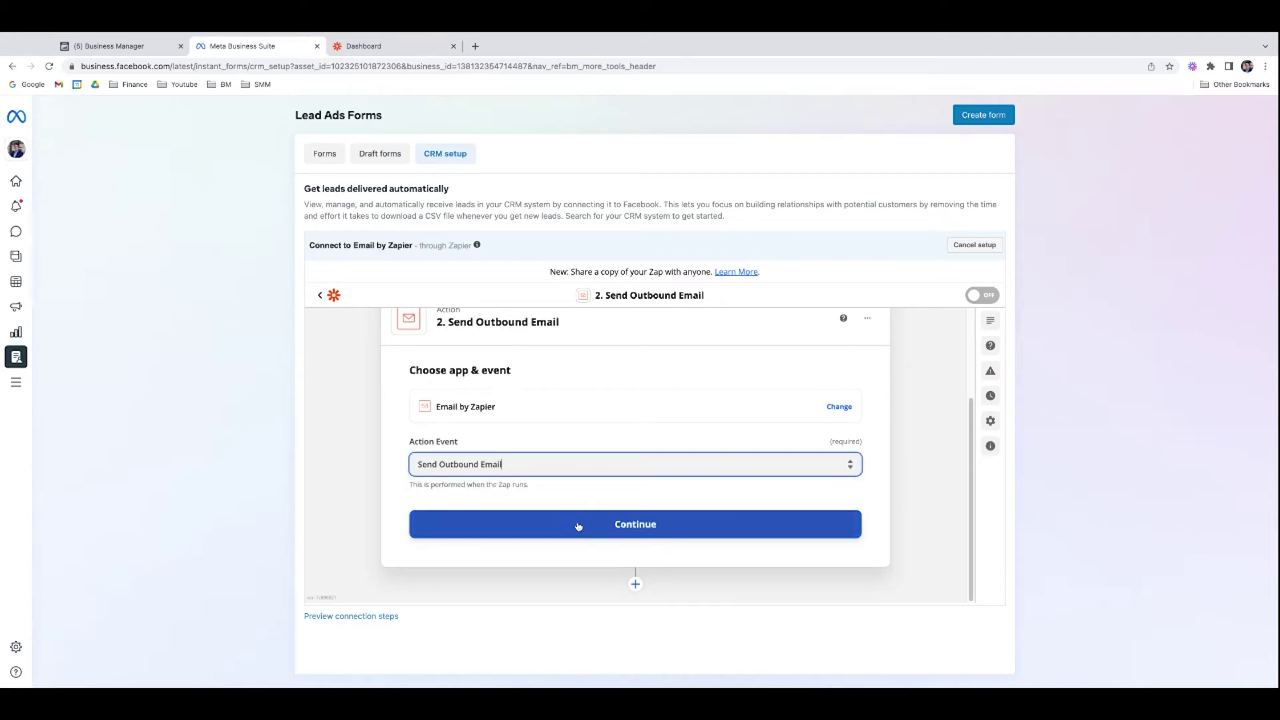
left_click(578, 525)
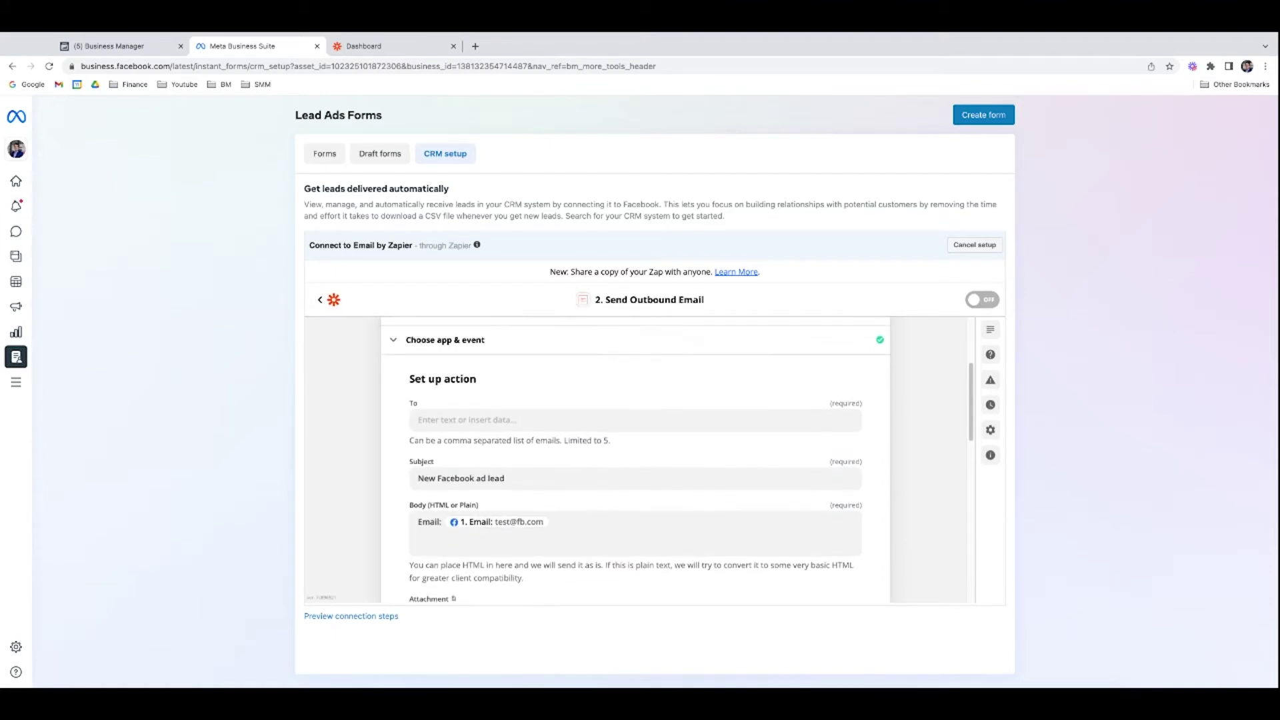
Step: Enter the recipient's email address in the To field
left_click(559, 421)
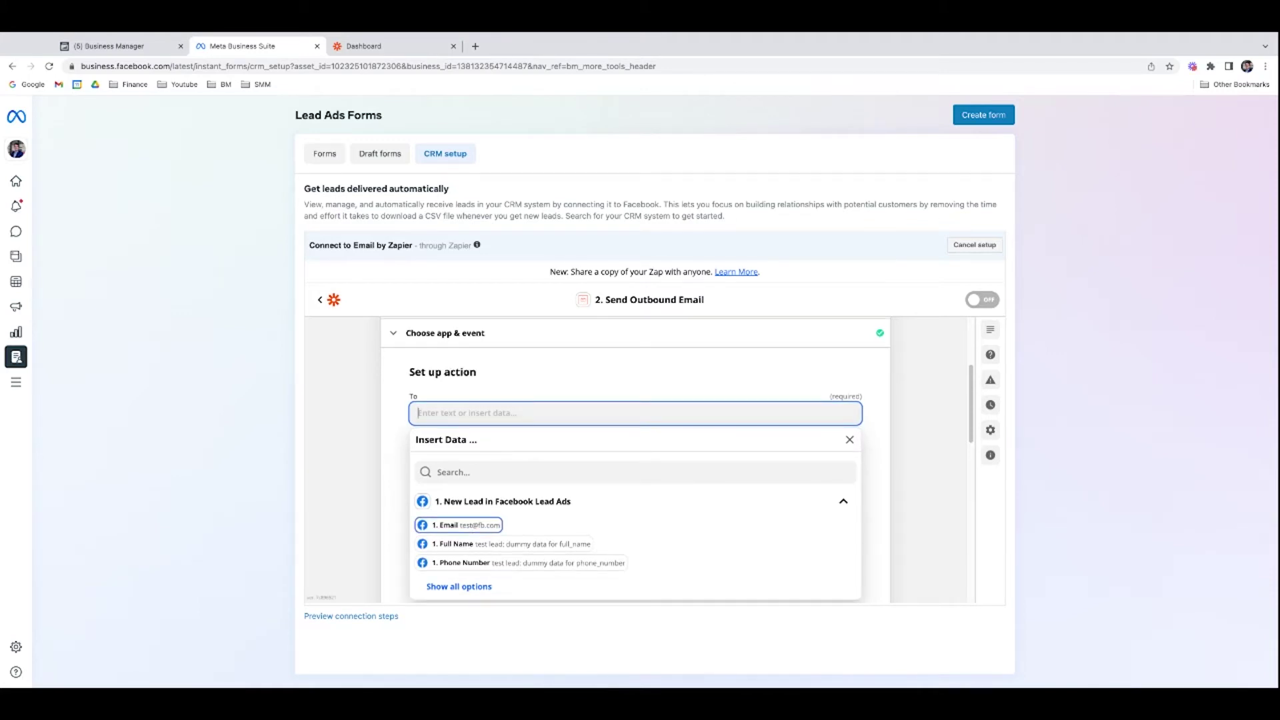
left_click(911, 505)
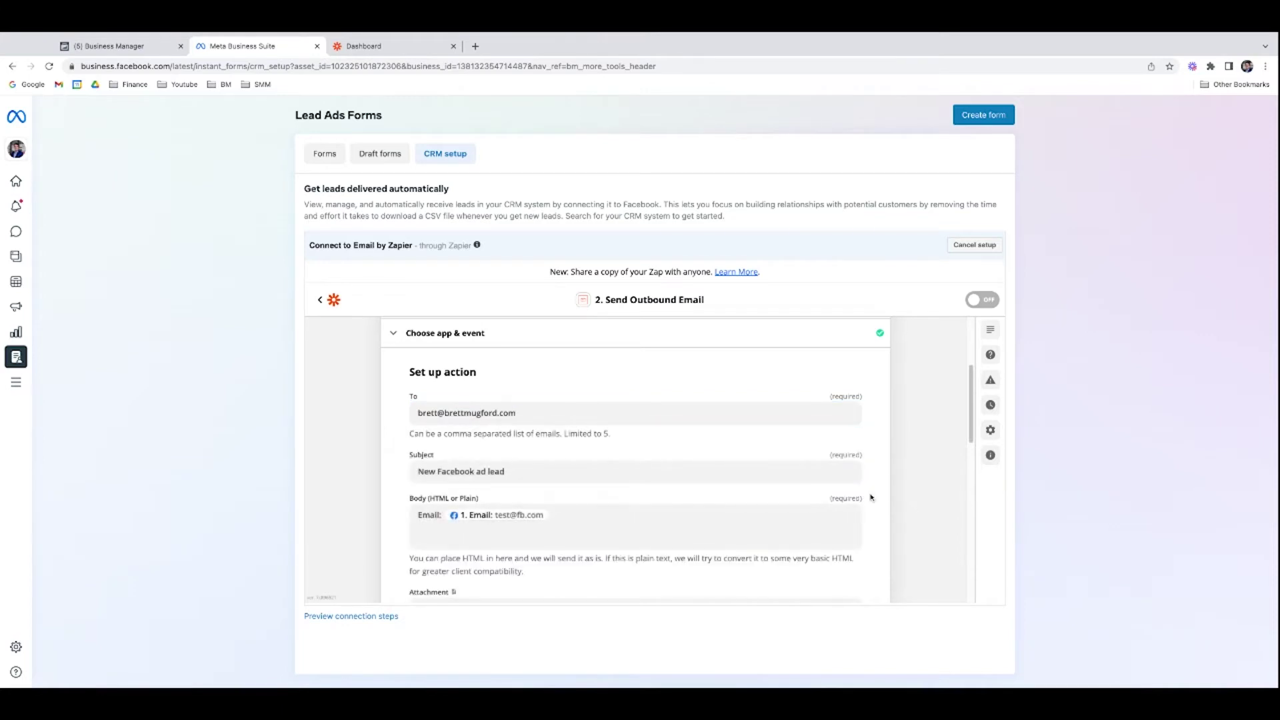
scroll(870, 497, "down", 1)
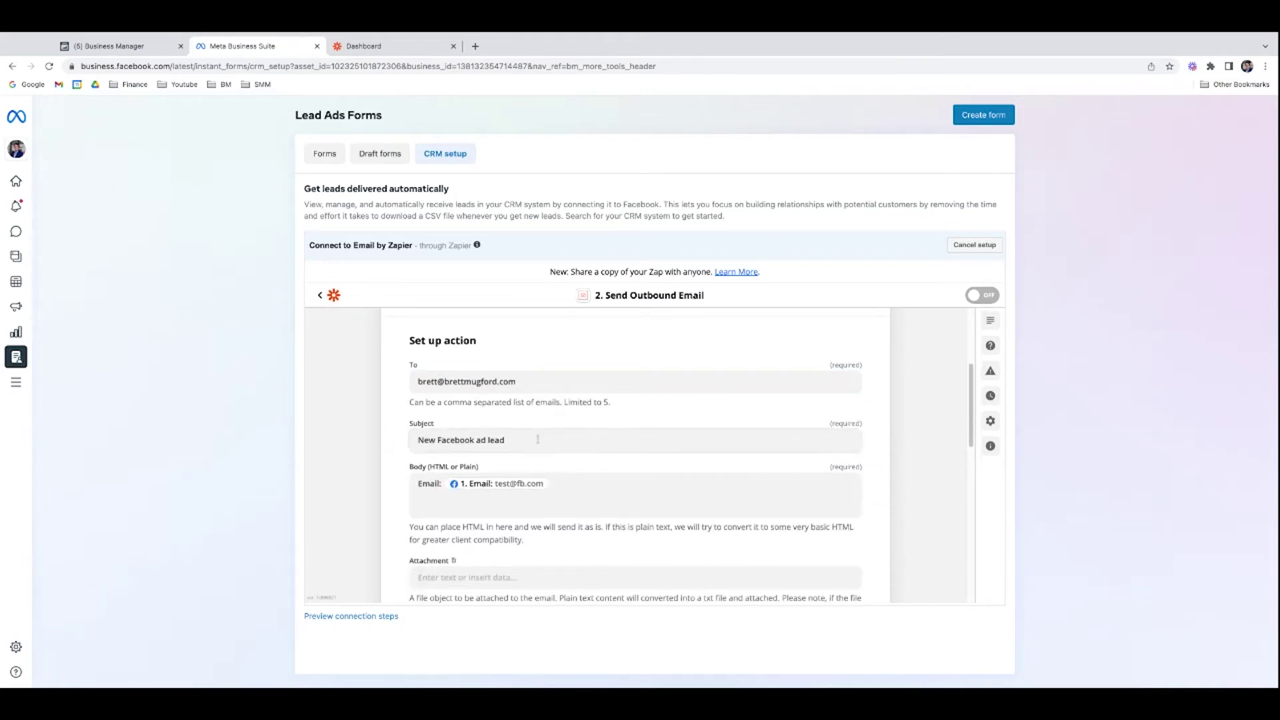
scroll(538, 442, "down", 1)
Step: Set the subject to 'New Facebook ad lead - homes under 400k', fixing the 'homed' typo
left_click(506, 426)
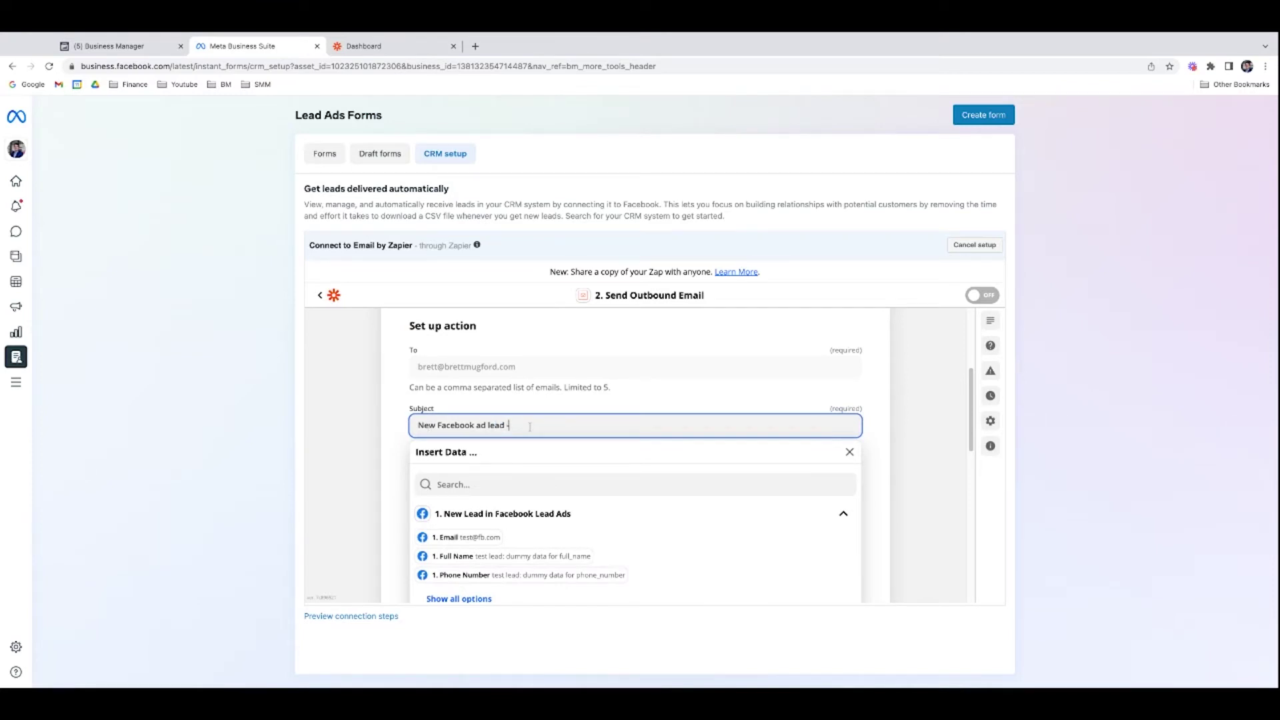
type("- homed under 400k")
left_click(538, 426)
key("BackSpace")
type("s")
left_click(934, 485)
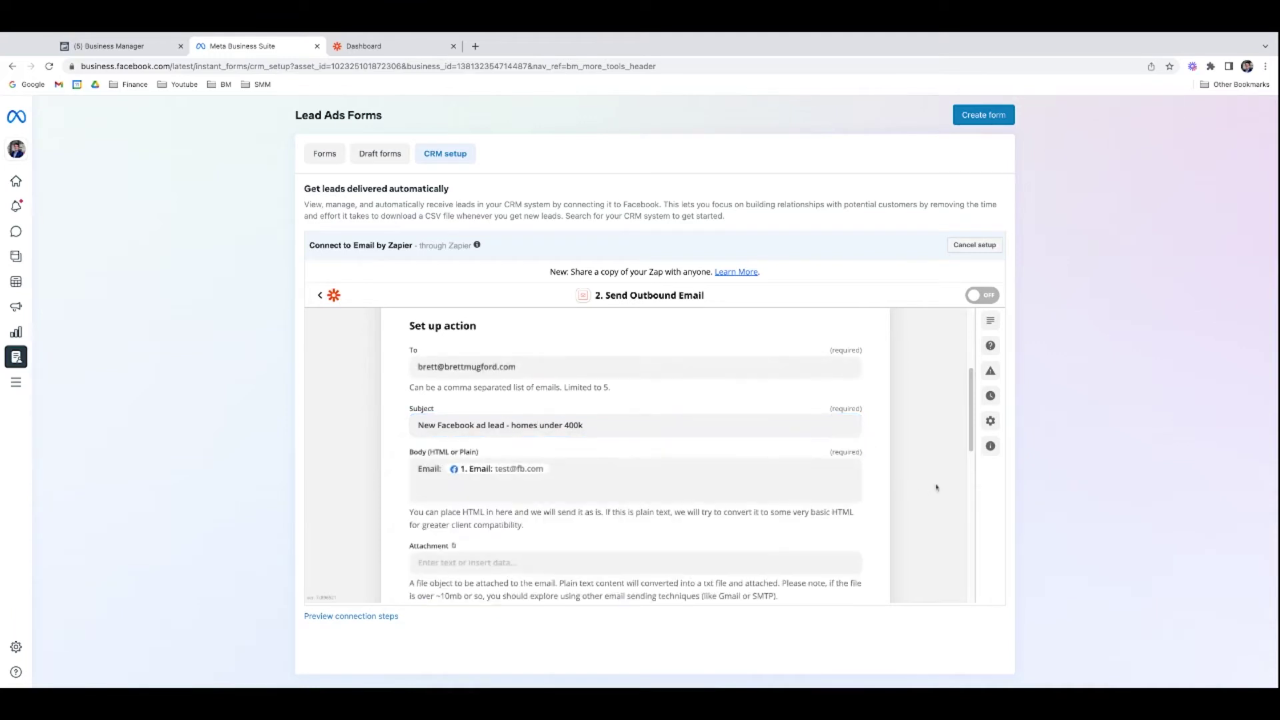
scroll(934, 485, "down", 1)
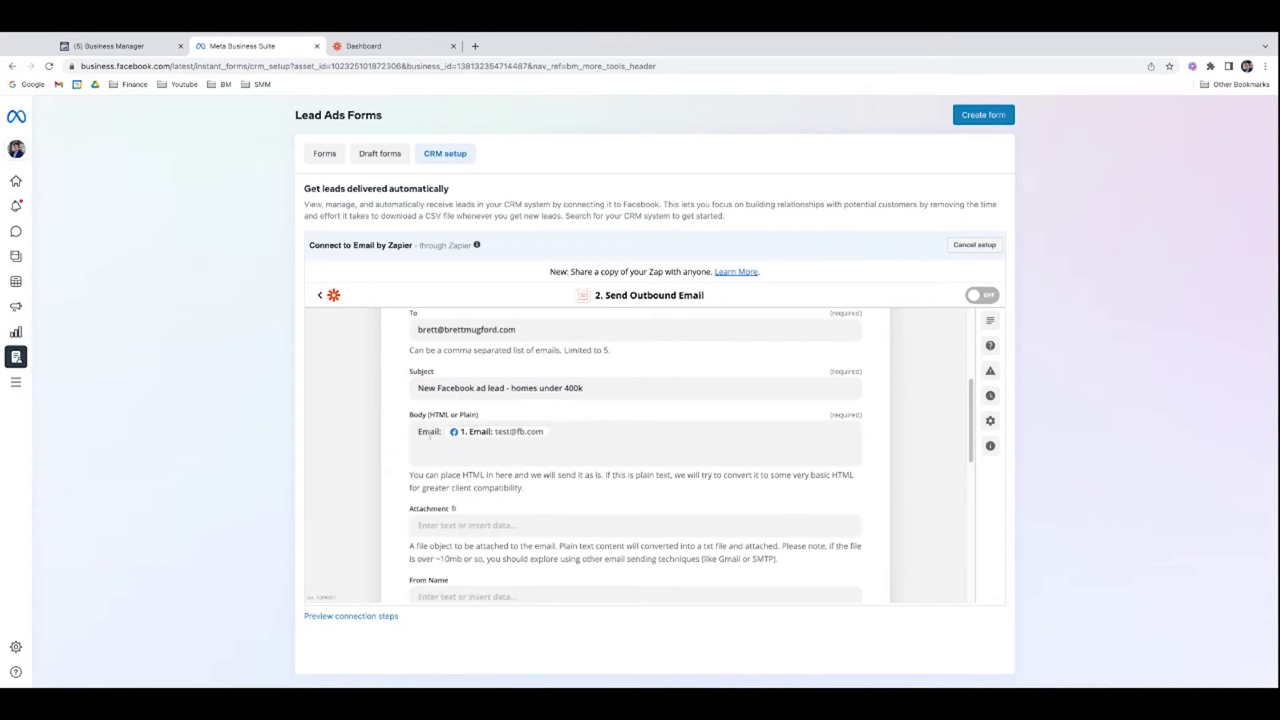
scroll(428, 433, "down", 1)
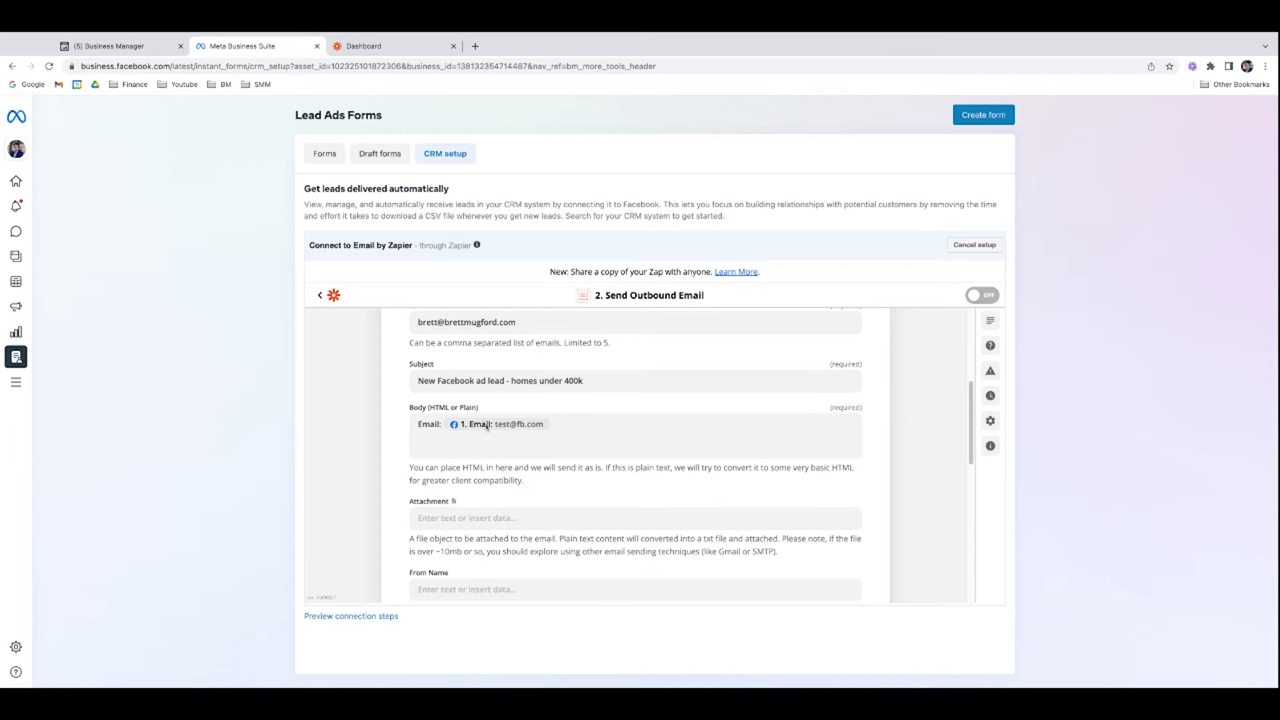
Step: Add 'Phone:' with the lead's Phone Number and 'Name:' with Full Name to the email body
left_click(583, 431)
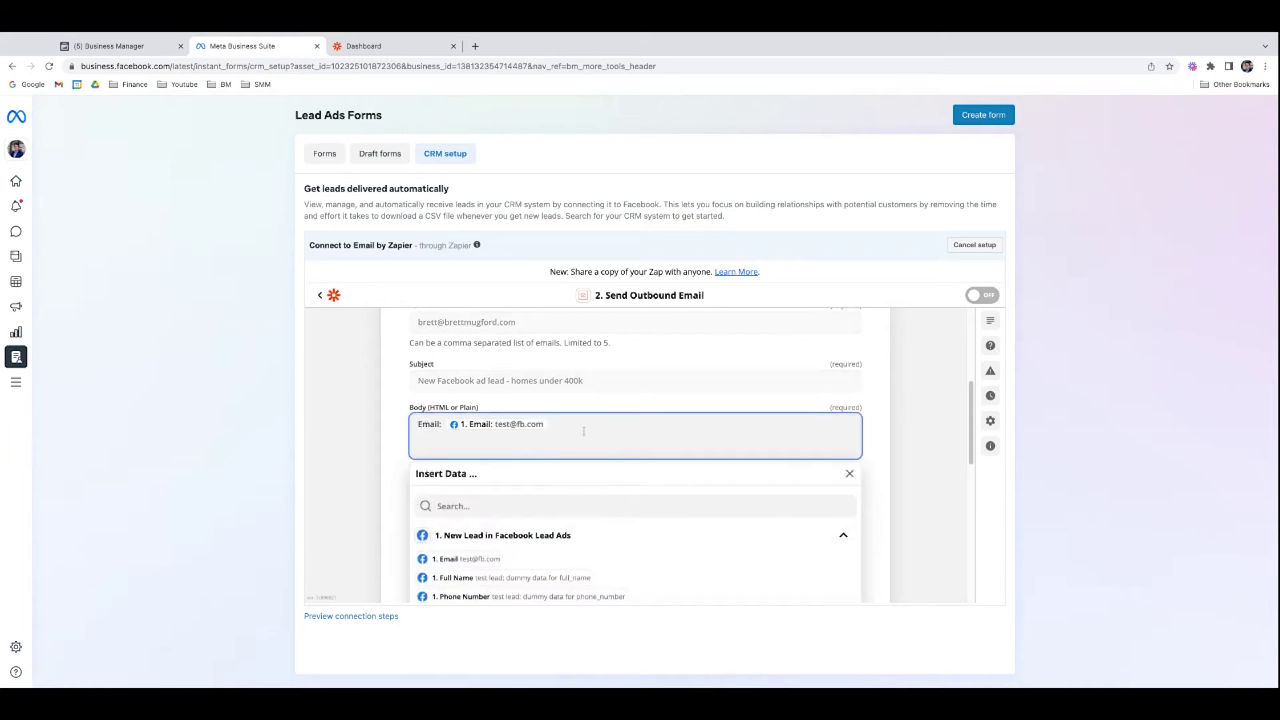
type("Phone:")
scroll(636, 456, "down", 1)
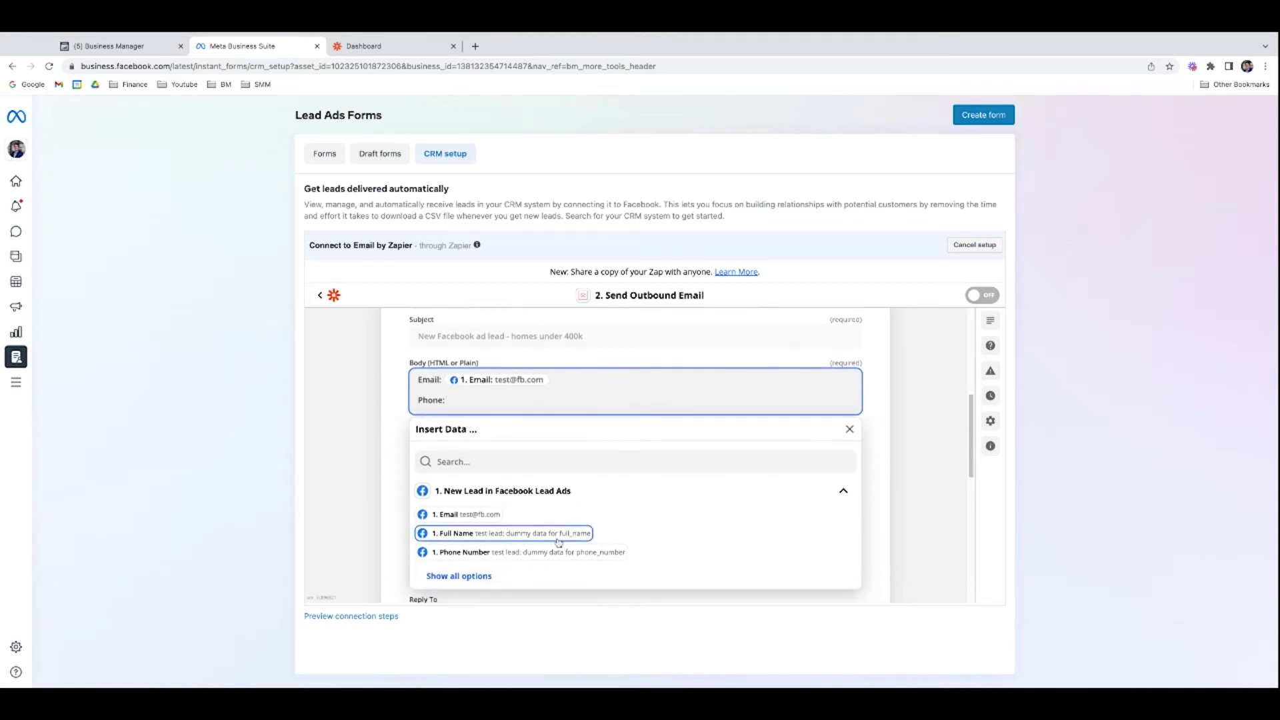
left_click(528, 553)
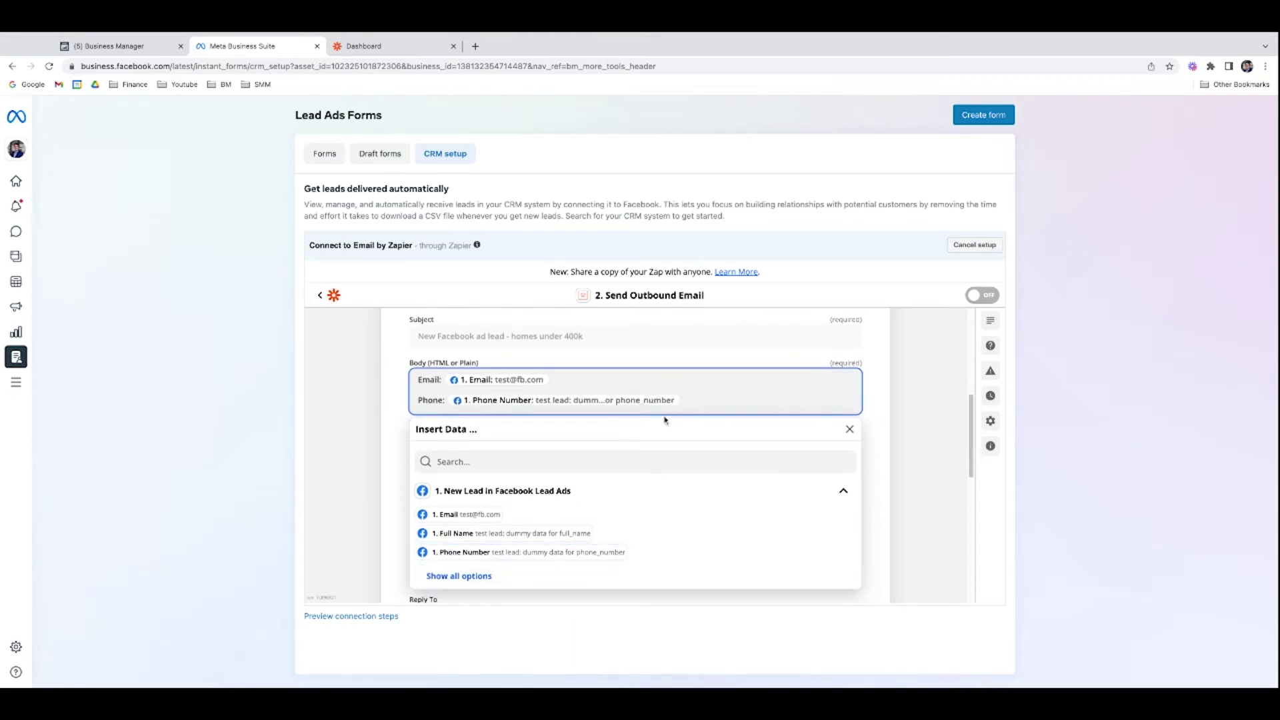
left_click(417, 378)
key("Return")
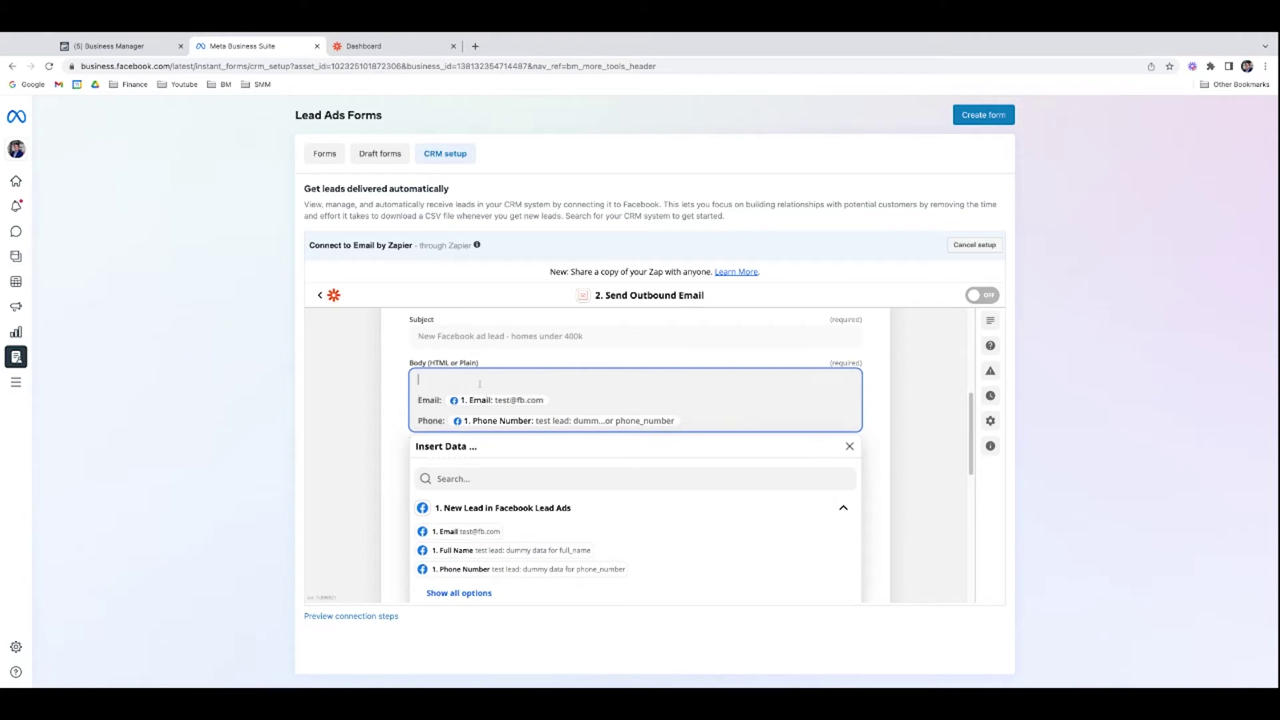
type("Name:")
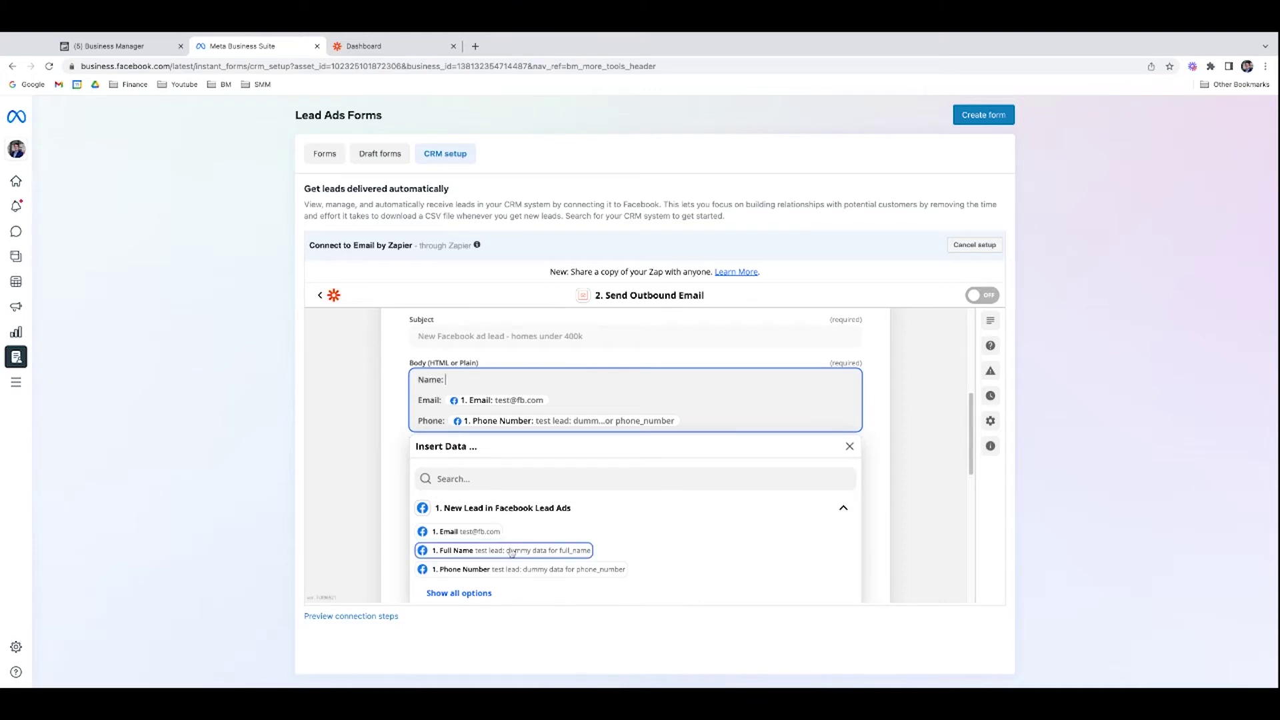
left_click(511, 551)
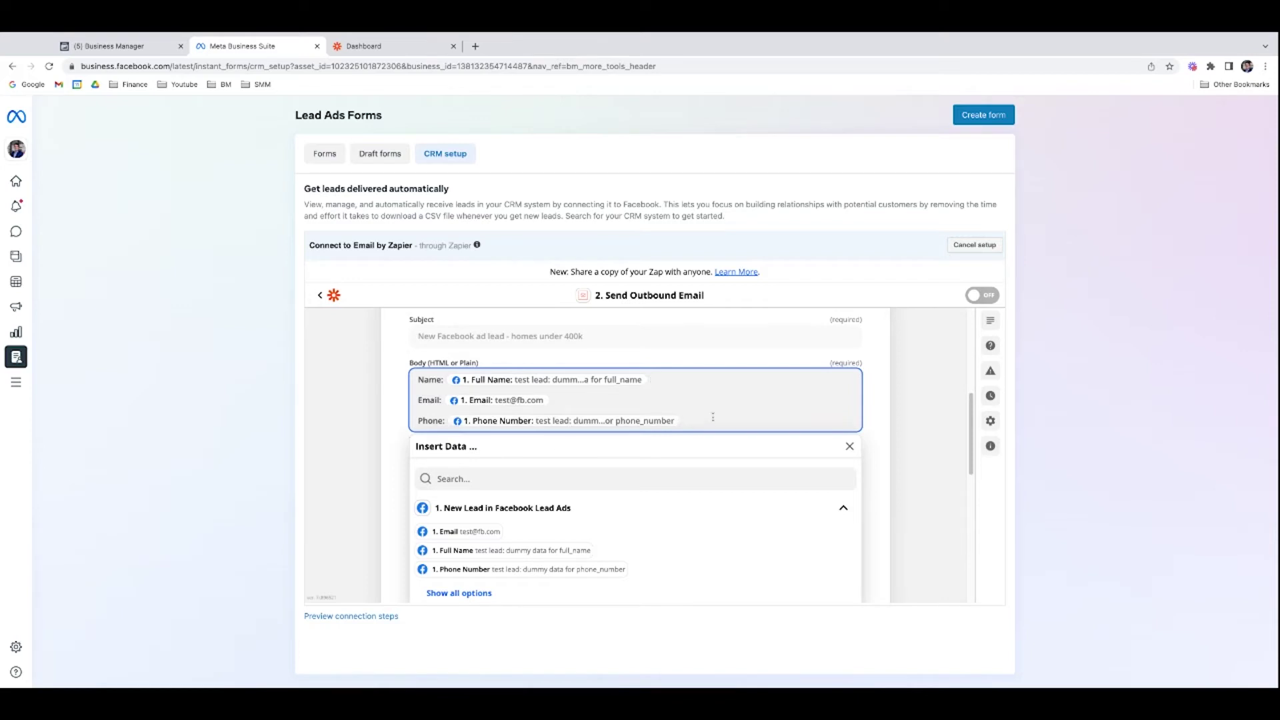
left_click(923, 457)
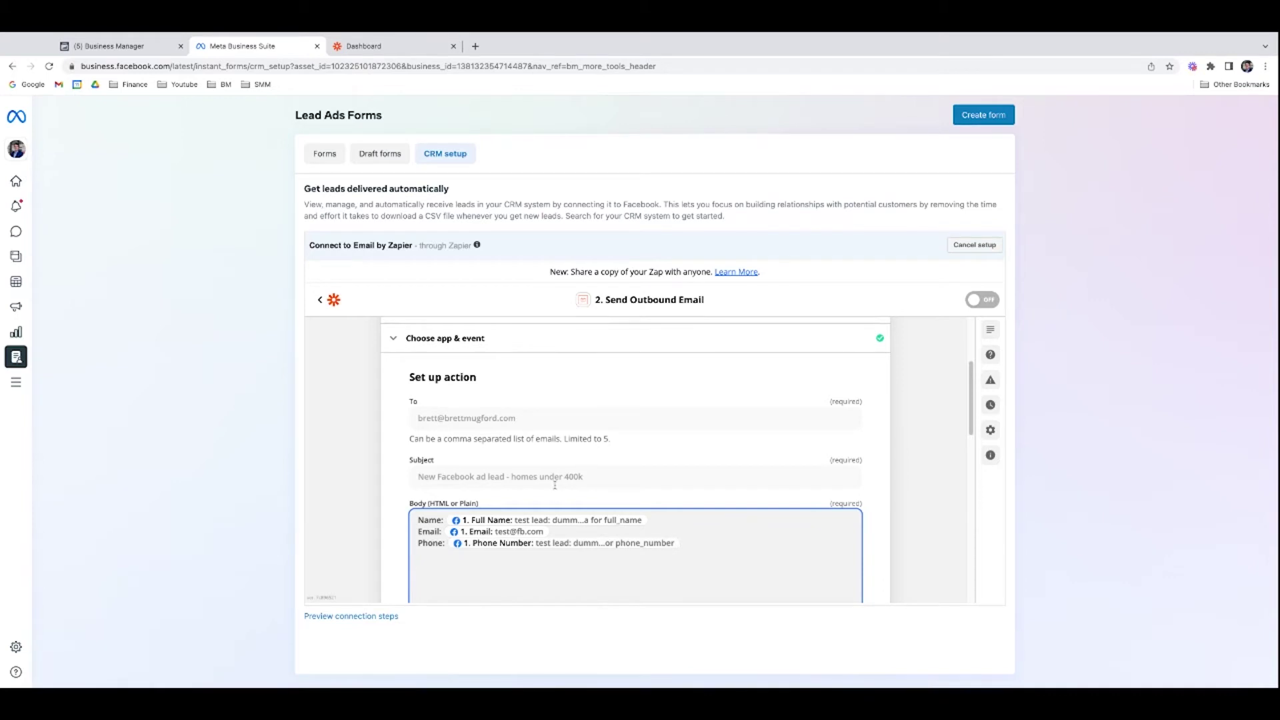
scroll(550, 480, "down", 2)
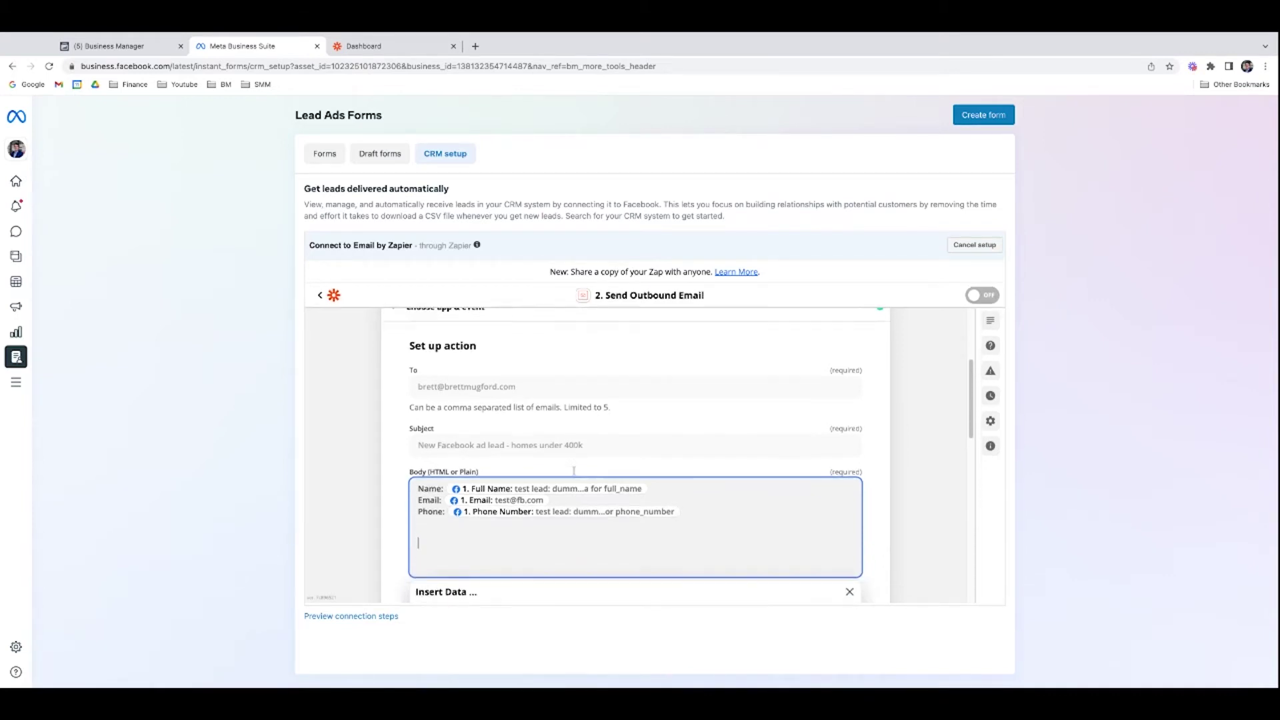
Step: Review the Test action preview and send a test outbound email with Test & Continue
left_click(678, 543)
scroll(673, 543, "down", 1)
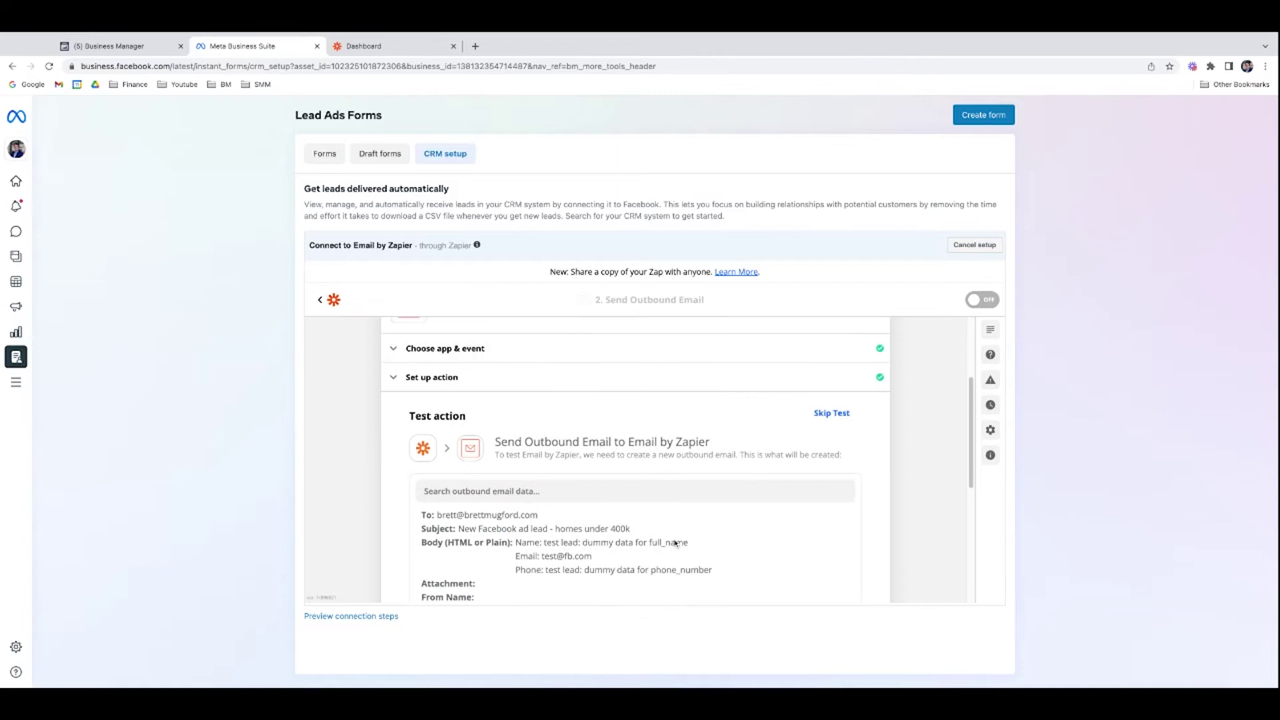
scroll(562, 531, "down", 1)
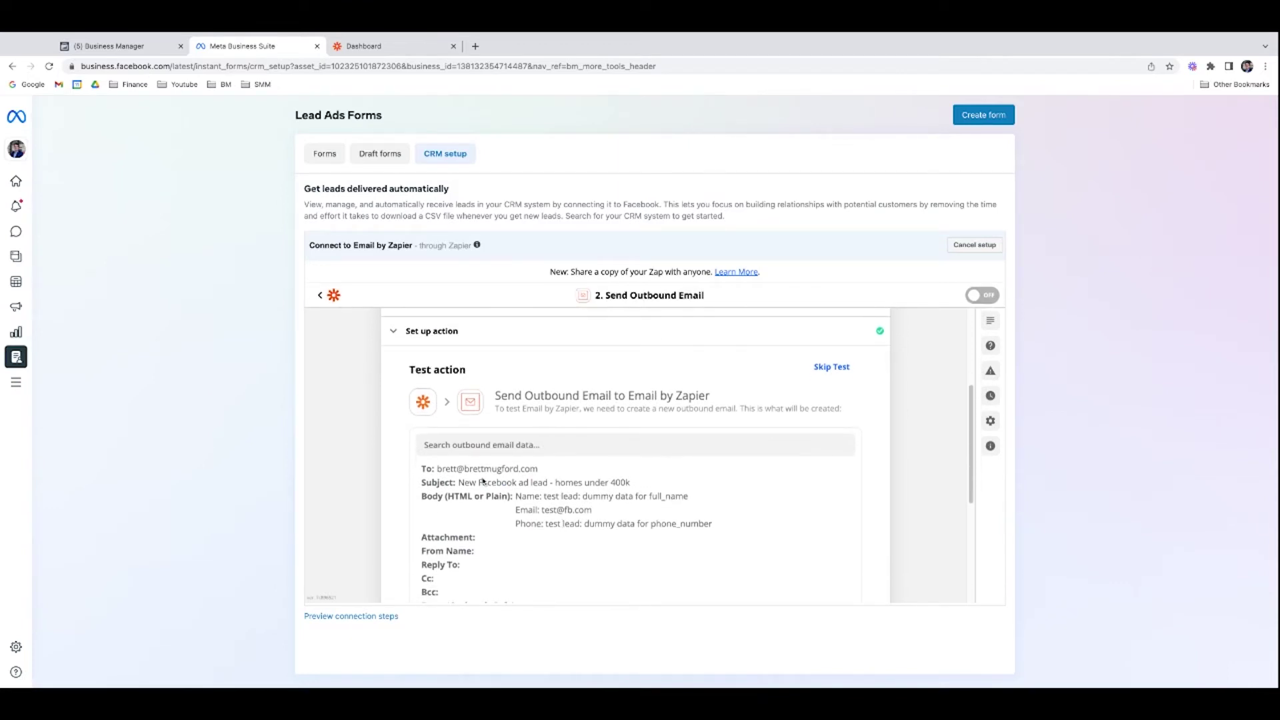
scroll(523, 486, "down", 1)
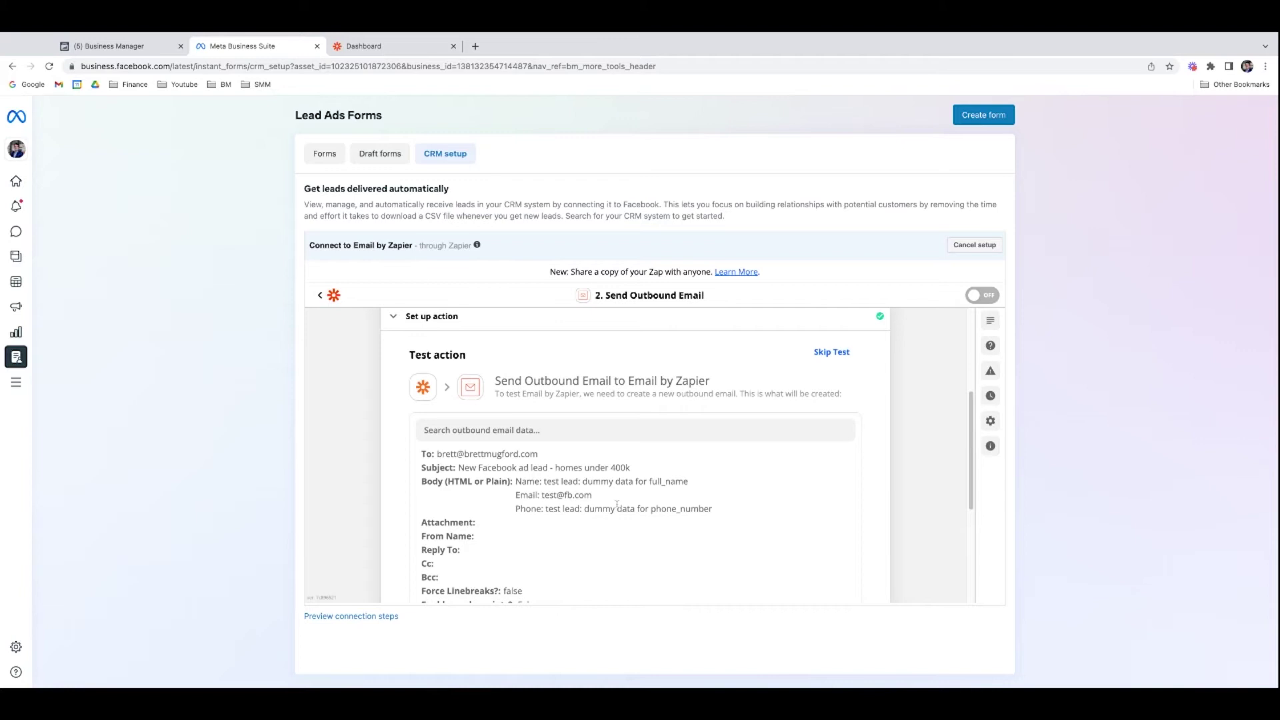
scroll(616, 505, "down", 1)
scroll(609, 543, "down", 1)
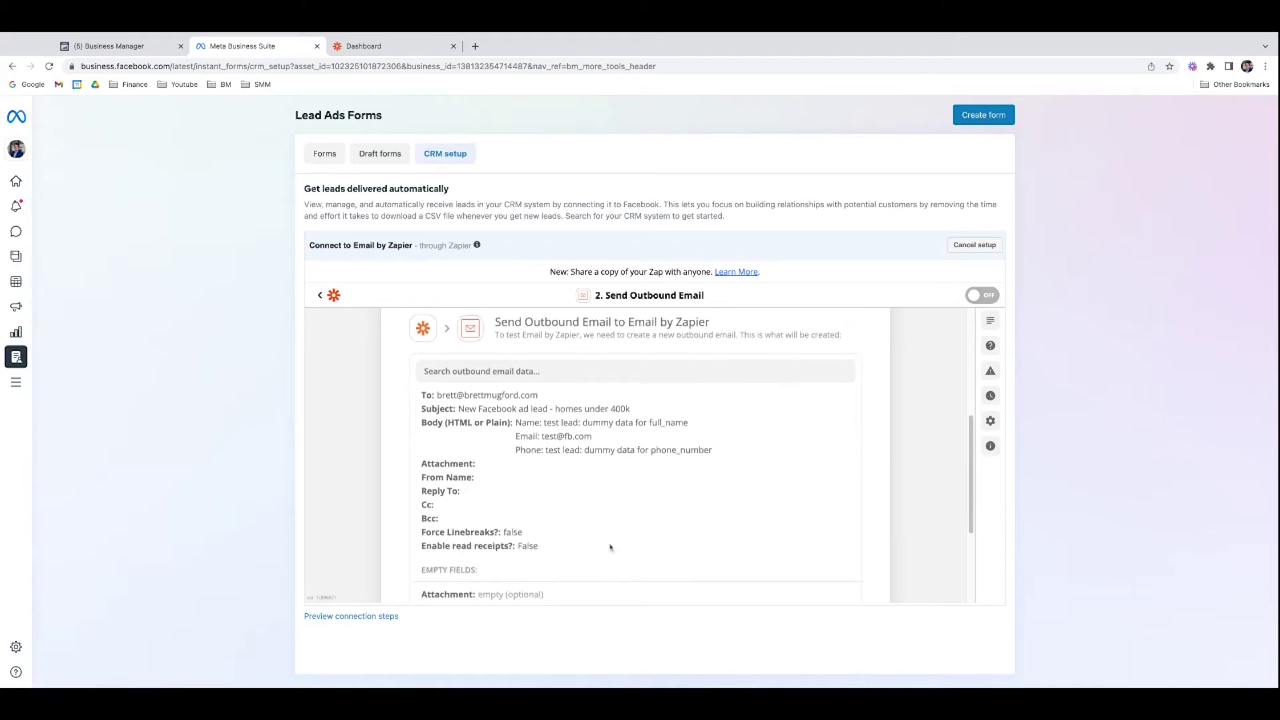
scroll(674, 503, "down", 1)
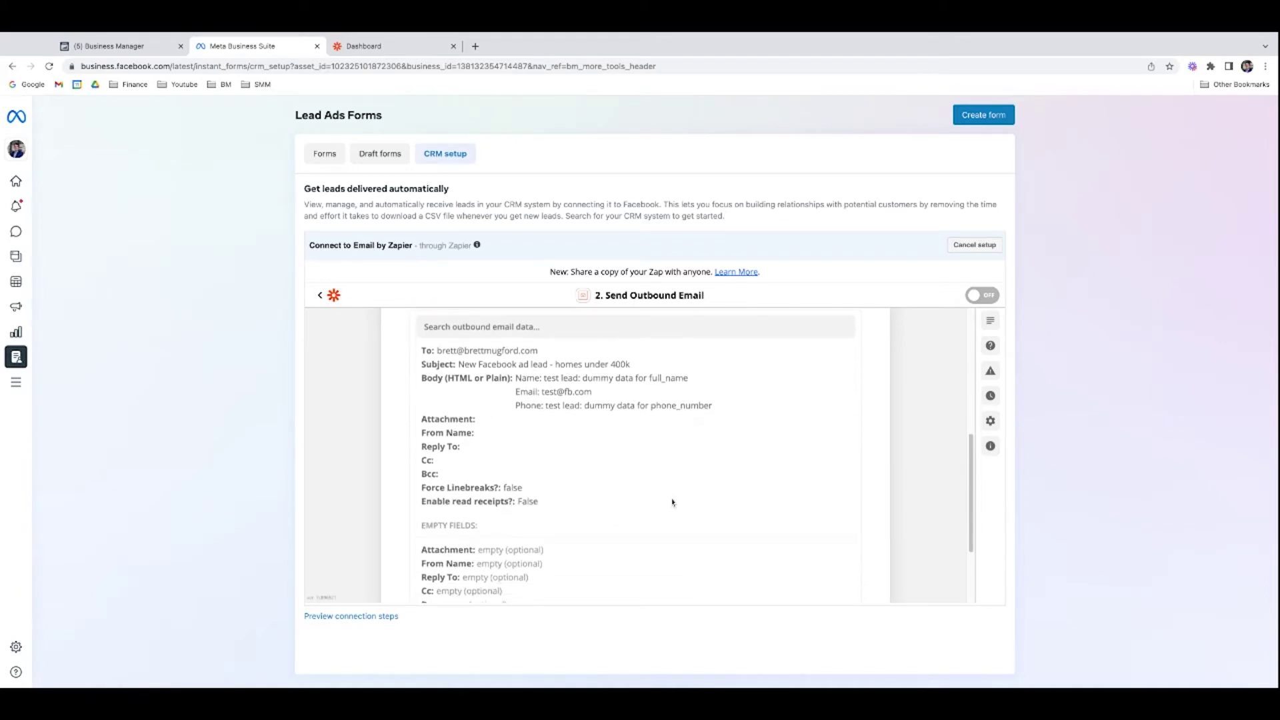
scroll(672, 503, "down", 3)
left_click(739, 529)
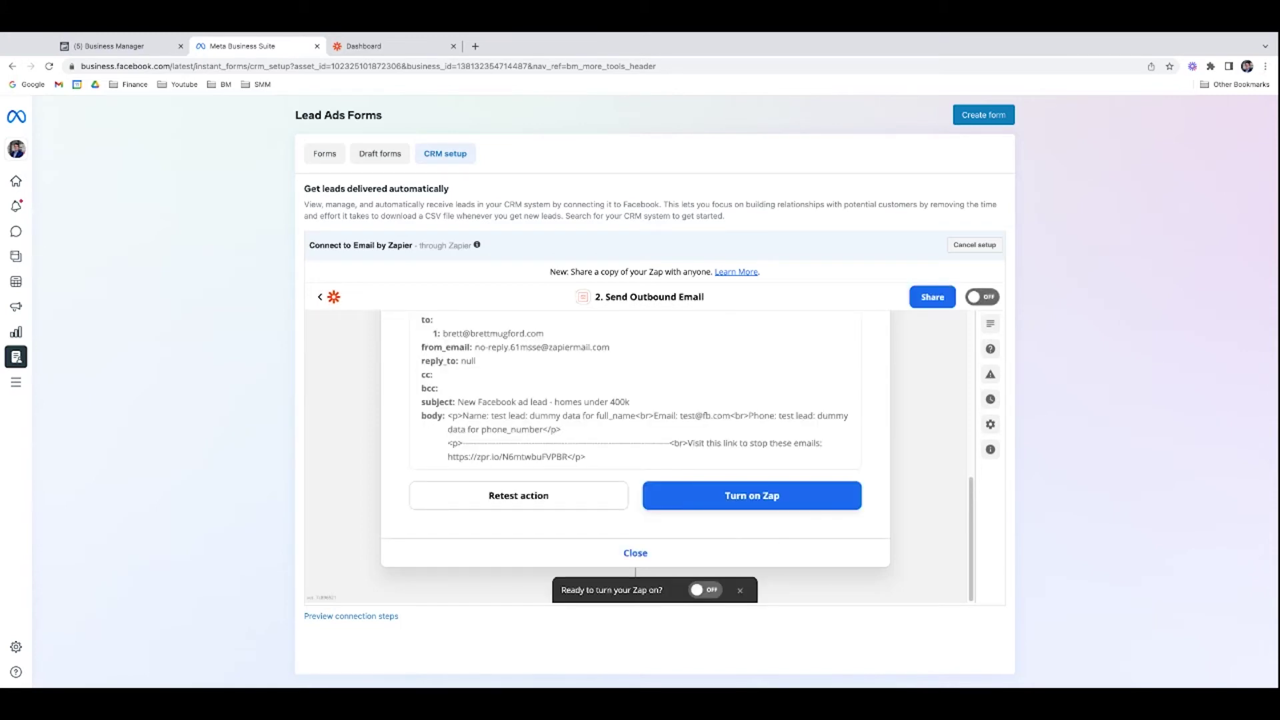
Step: Check the sent test data, highlighting the recipient and sender addresses
scroll(620, 480, "up", 2)
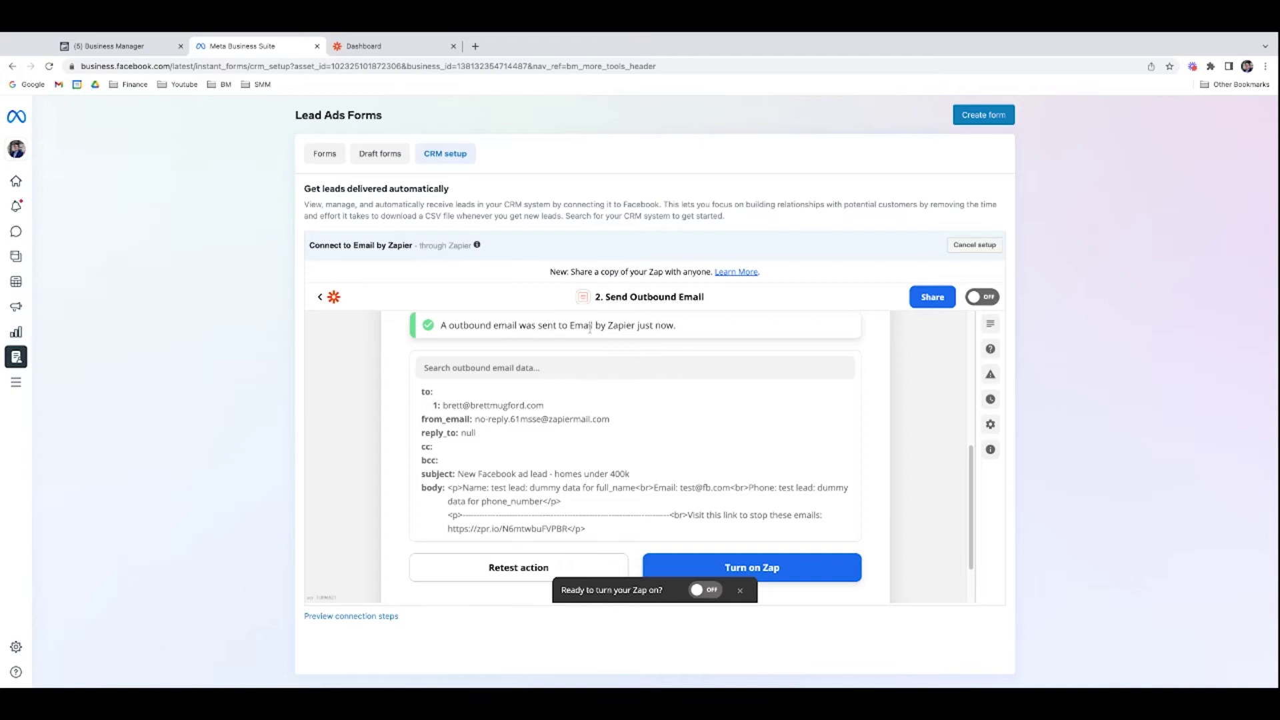
scroll(543, 427, "down", 1)
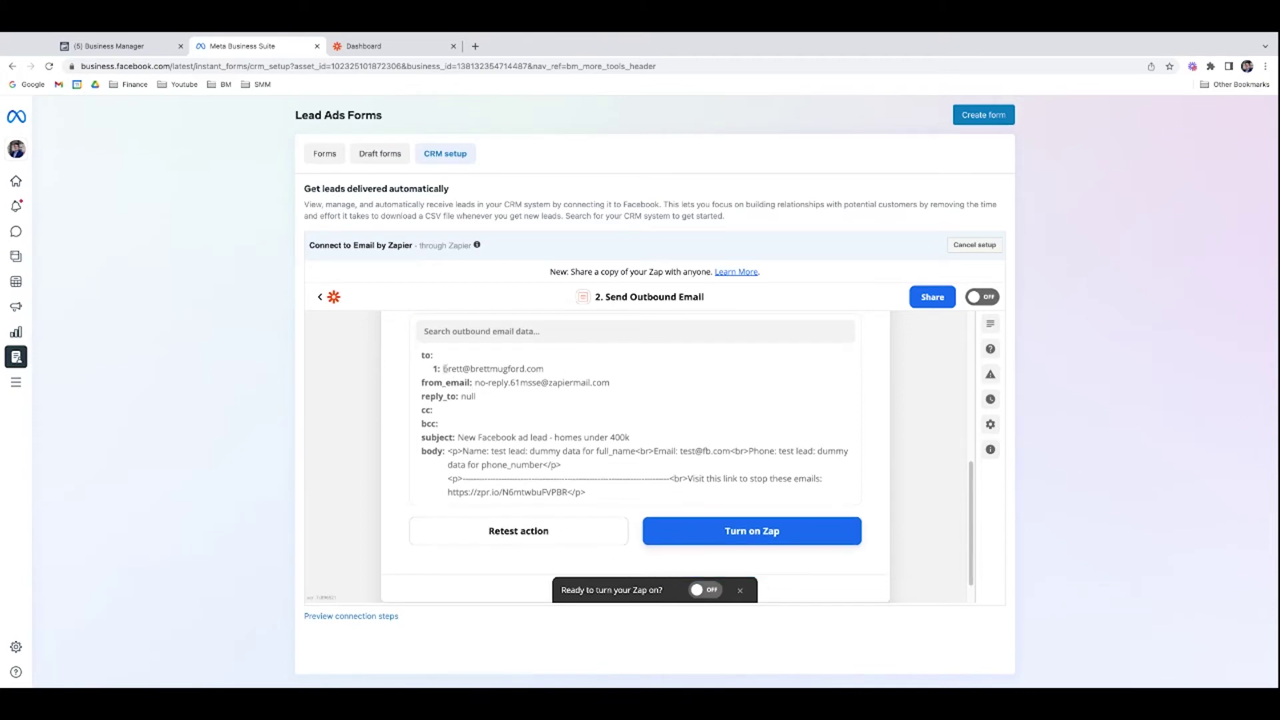
left_click_drag(445, 368, 536, 369)
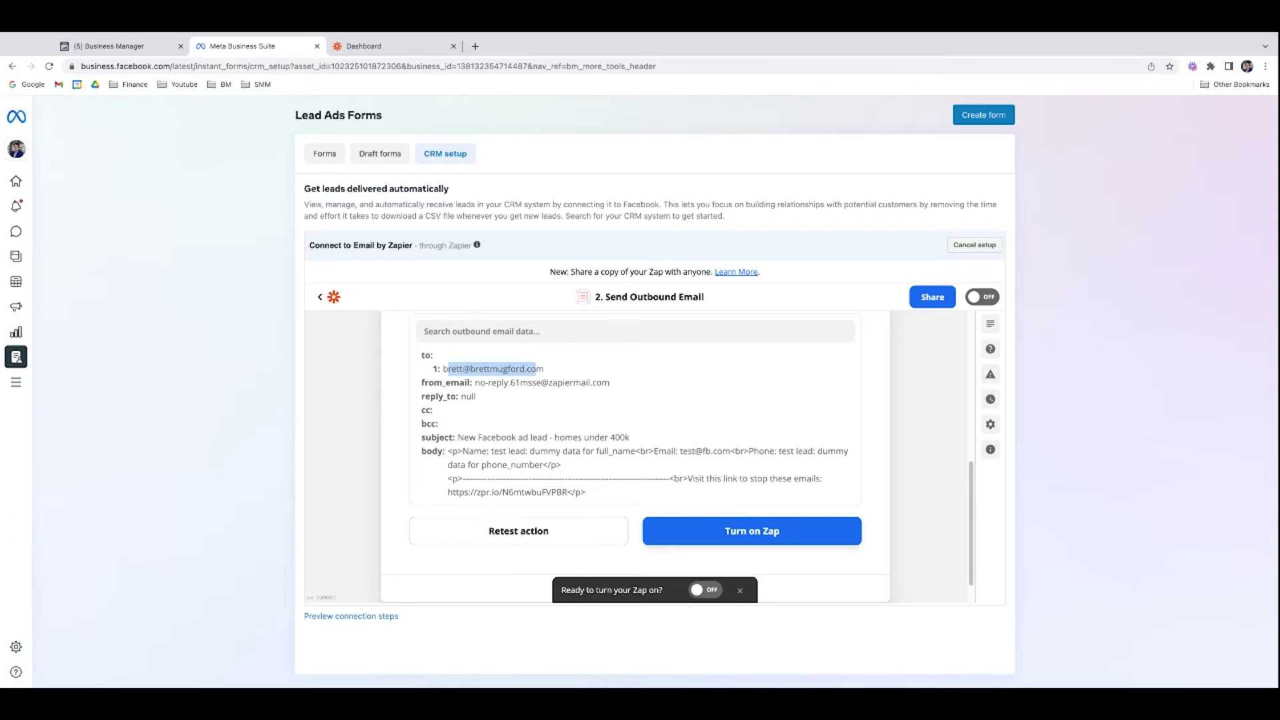
left_click(546, 422)
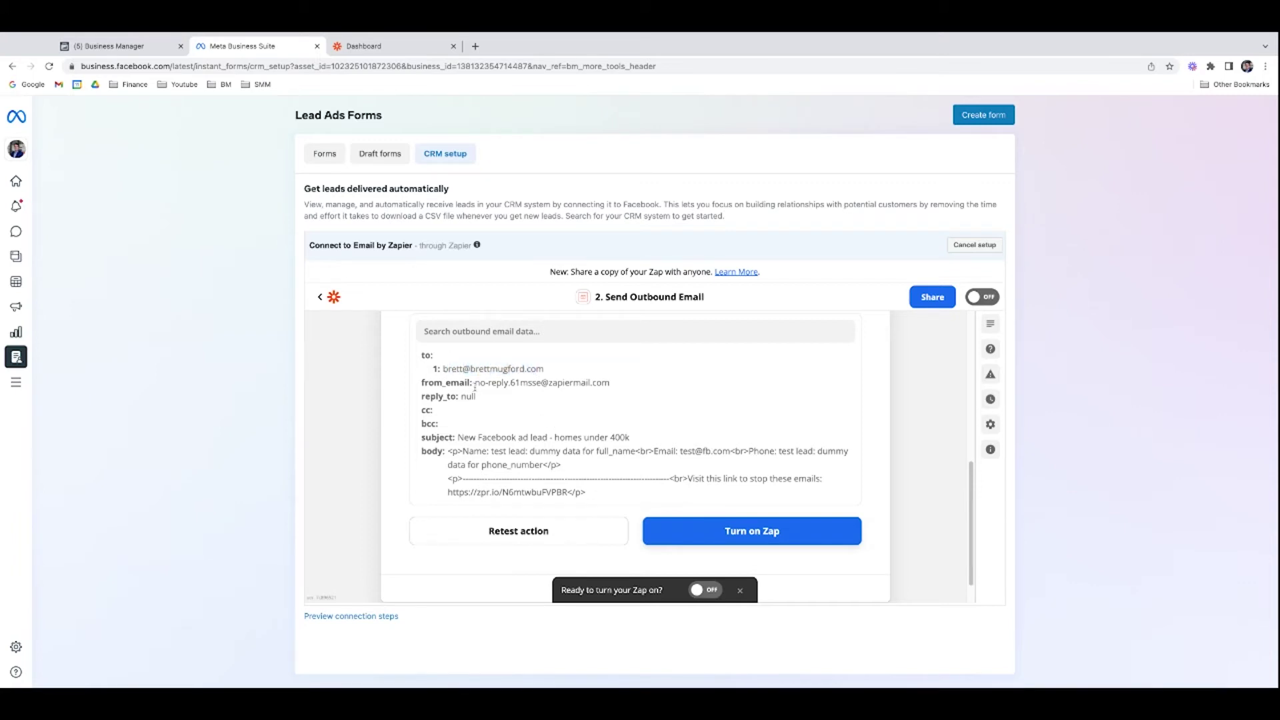
left_click_drag(475, 383, 602, 384)
scroll(571, 415, "down", 1)
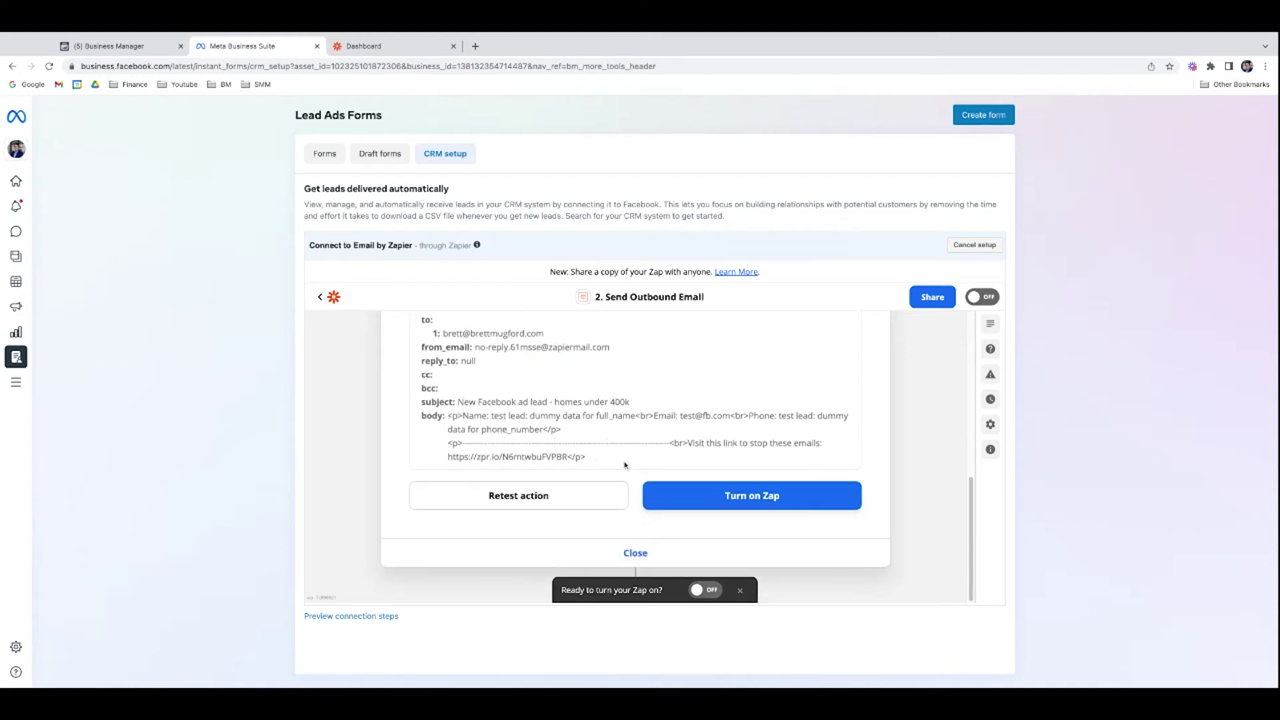
Step: Turn on the email Zap, transferring existing leads, and confirm CRM setup shows Zapier as Connected
left_click(755, 496)
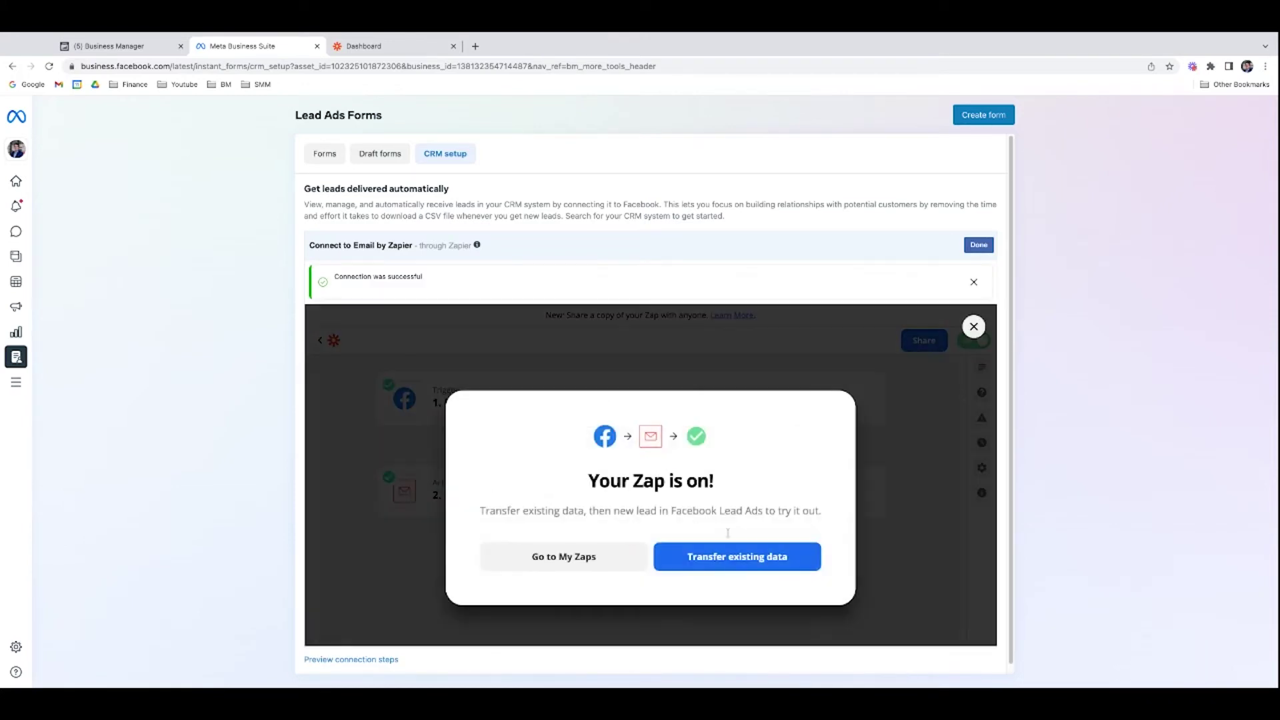
left_click(729, 556)
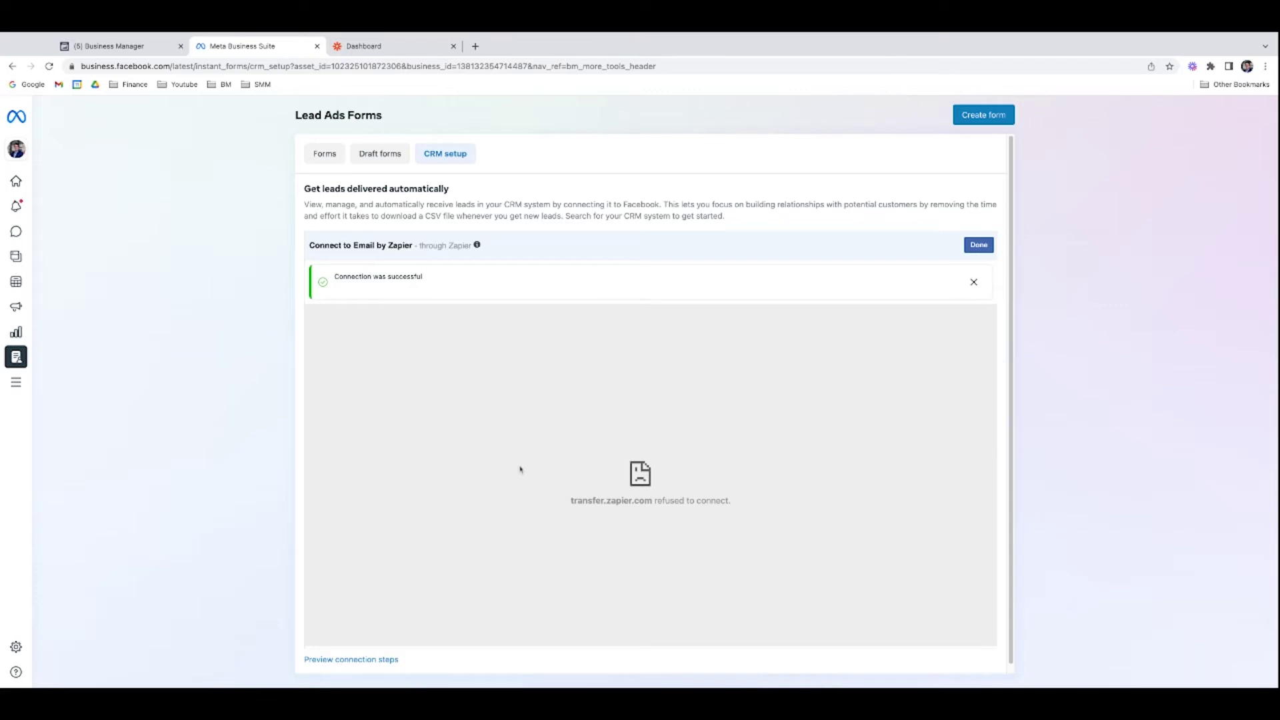
left_click(325, 155)
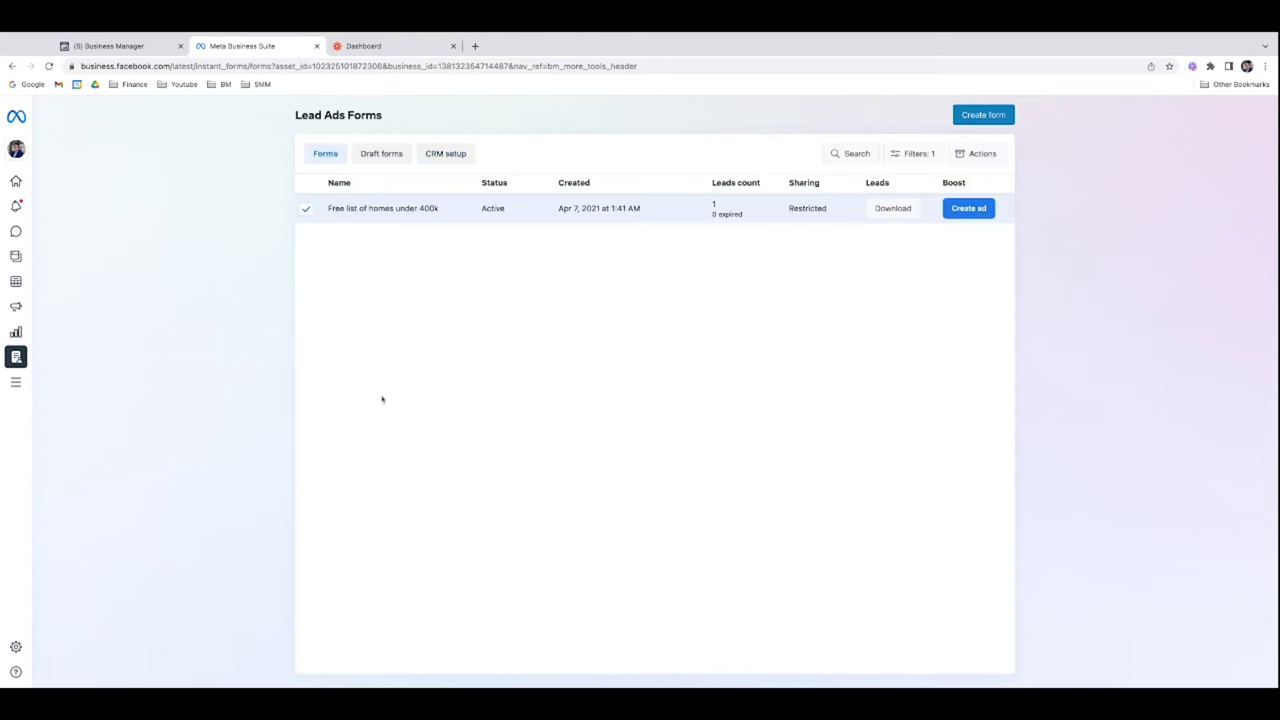
left_click(446, 155)
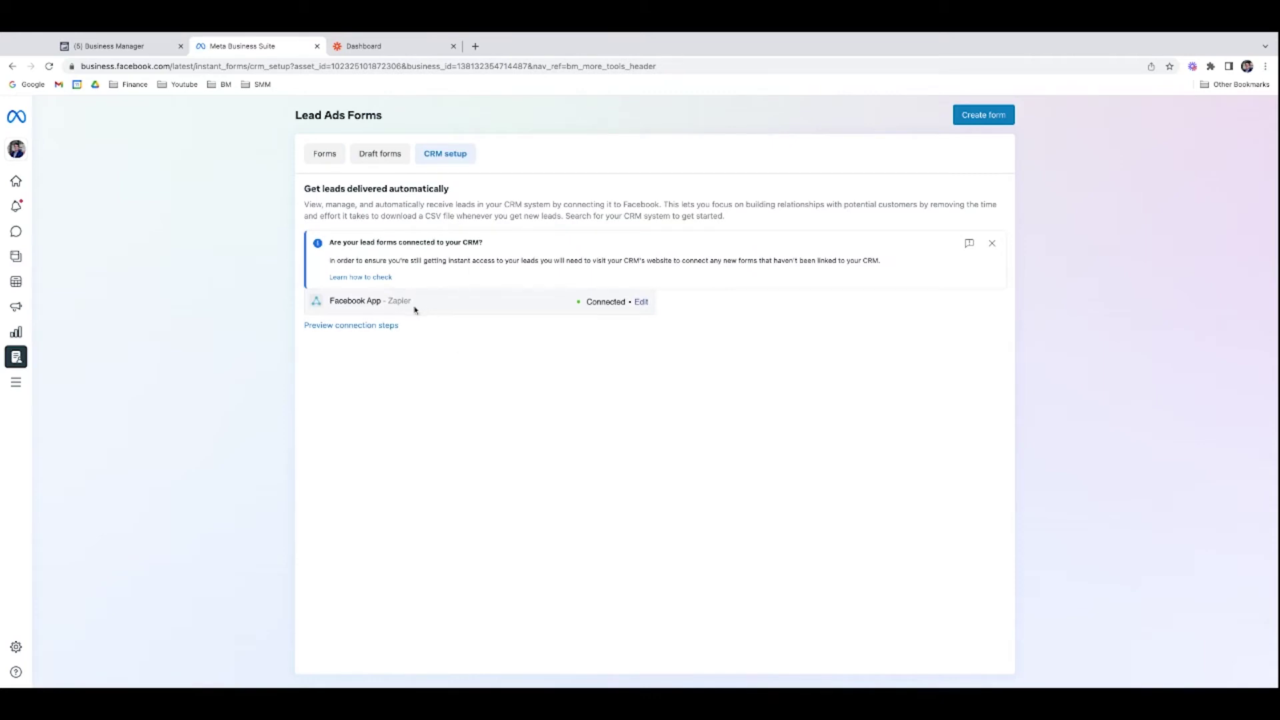
left_click(641, 302)
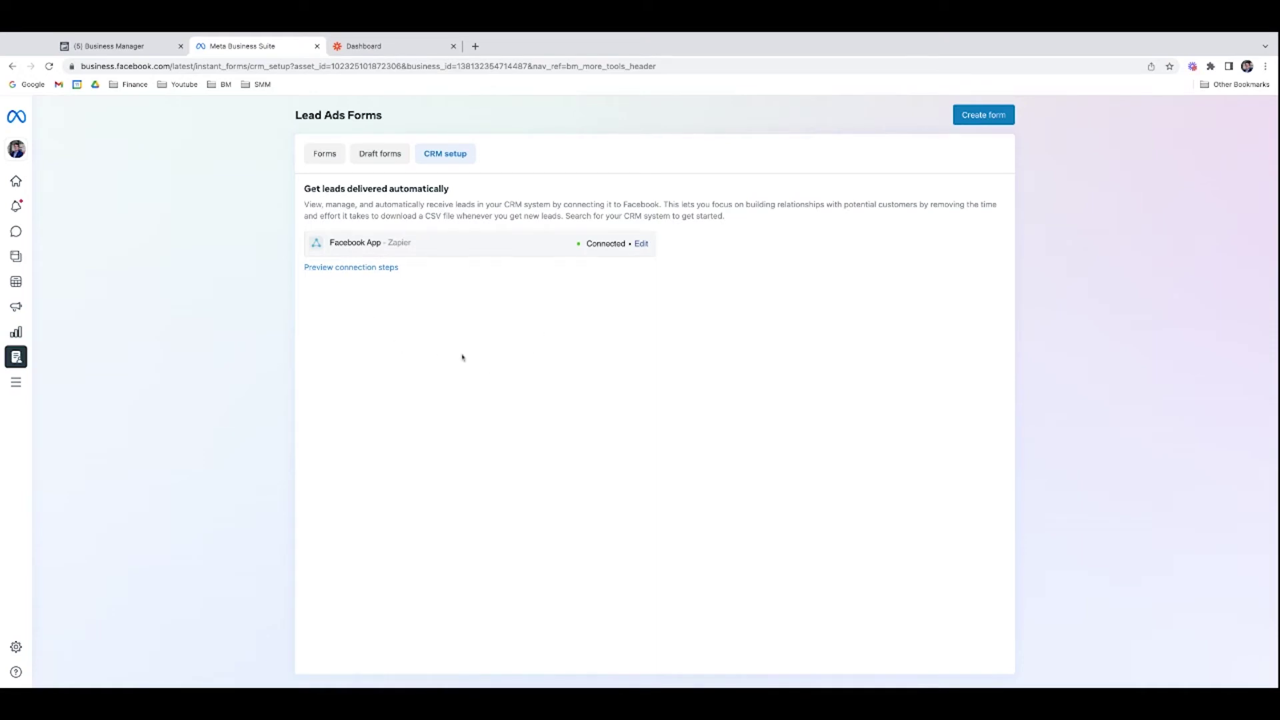
Step: Trash the unfinished 'Name your Zap' draft and the switched-off duplicate email Zap
left_click(363, 46)
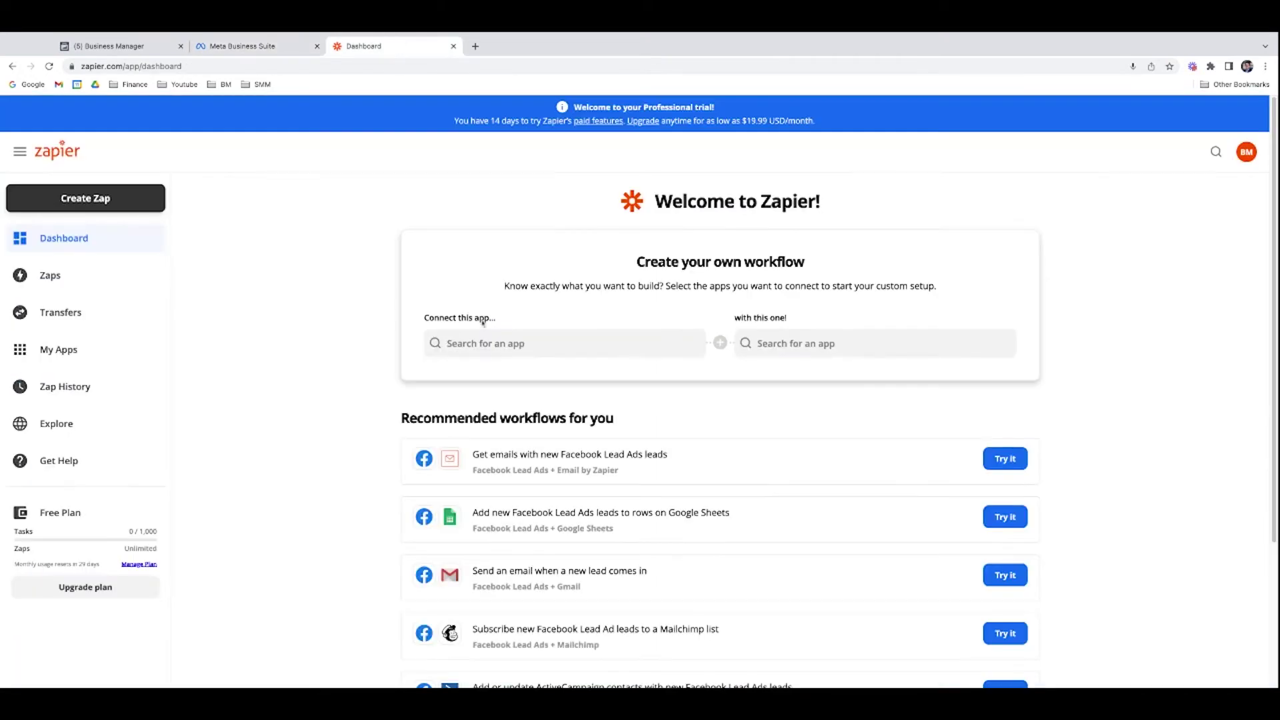
left_click(95, 283)
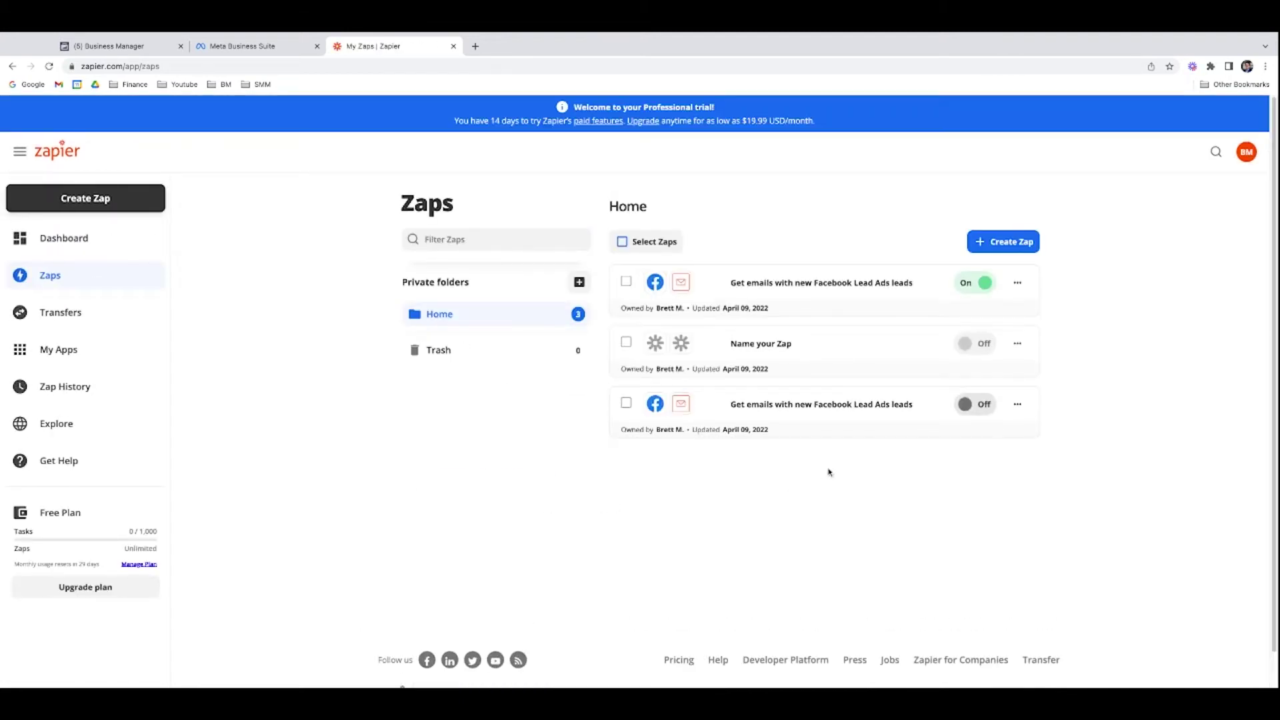
left_click(1017, 343)
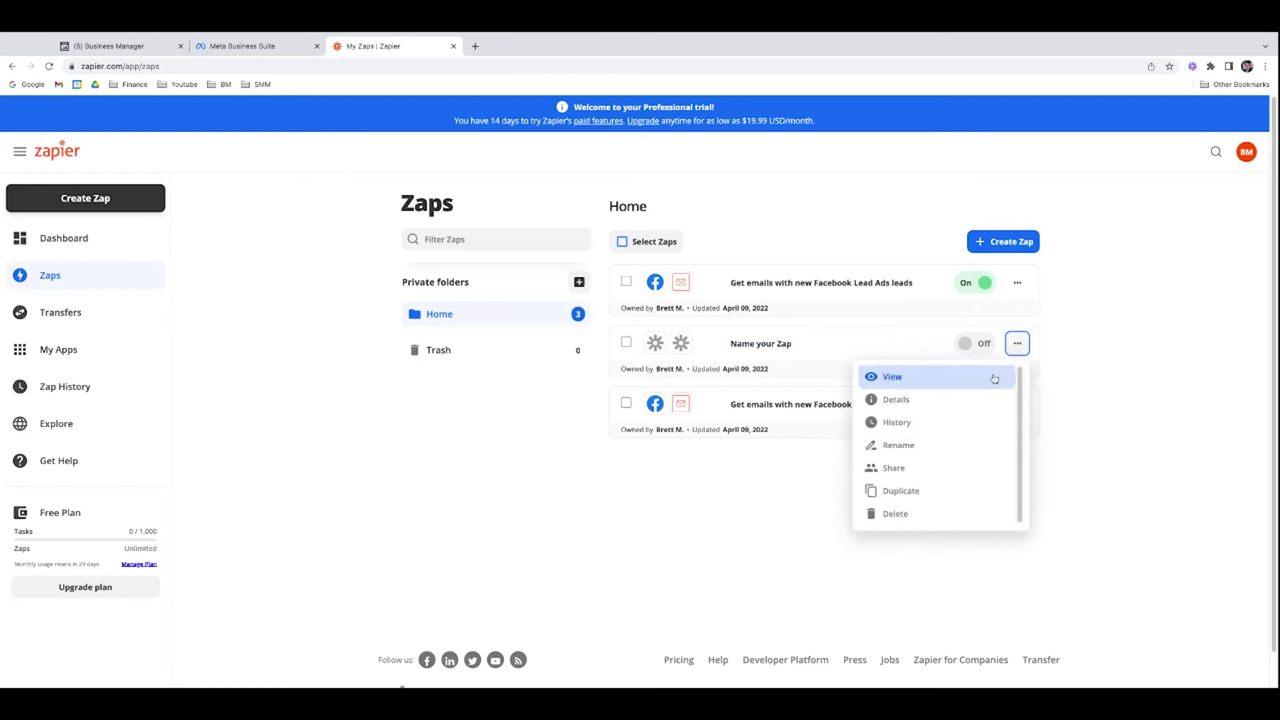
left_click(908, 513)
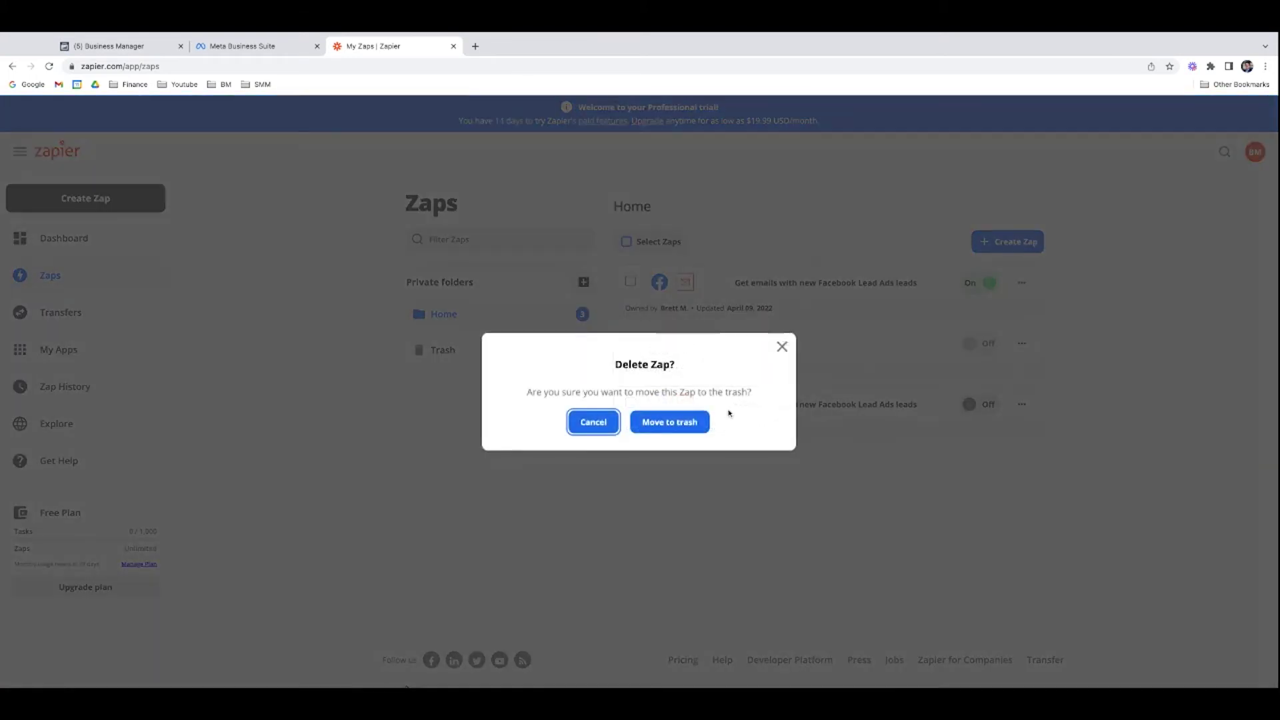
left_click(669, 421)
left_click(1016, 343)
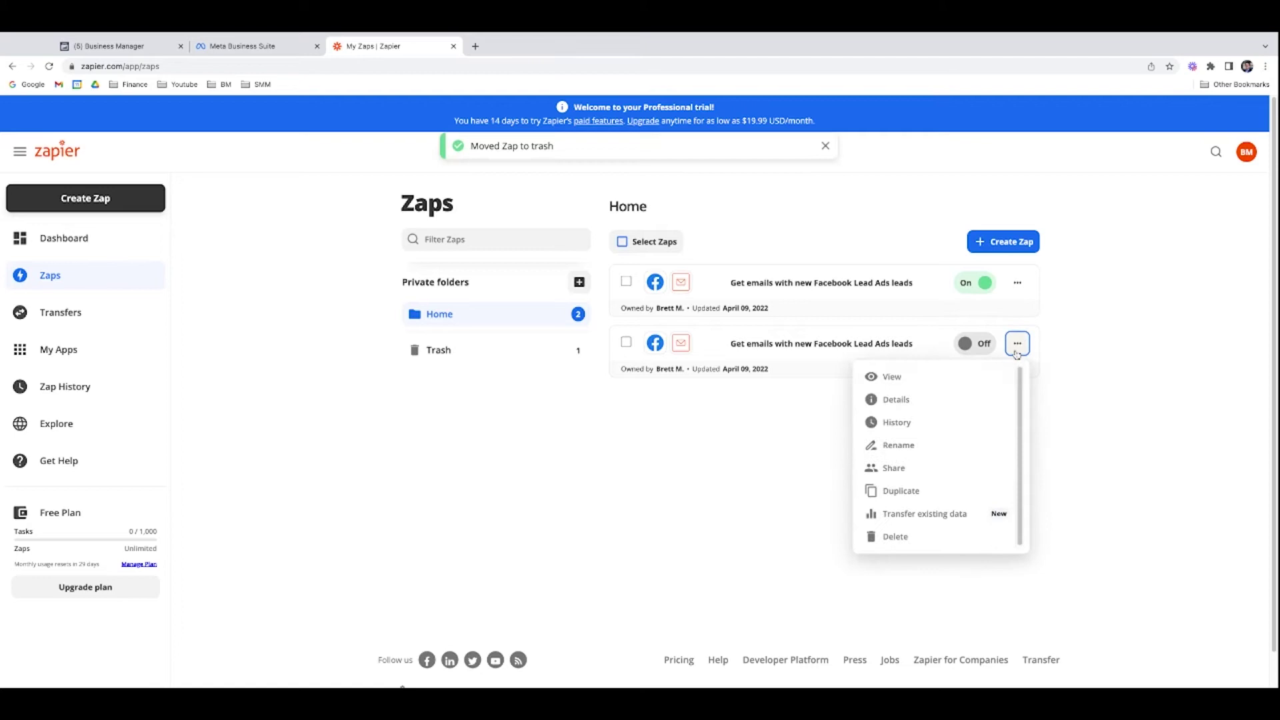
left_click(933, 534)
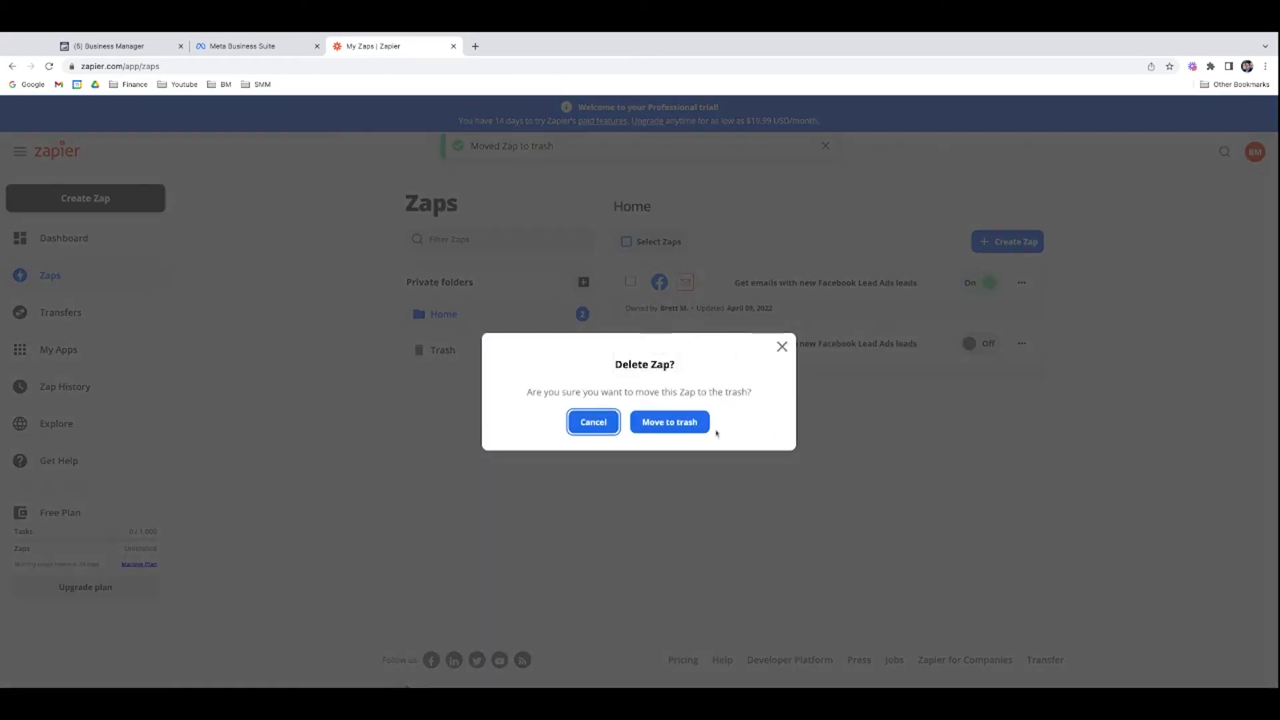
left_click(682, 426)
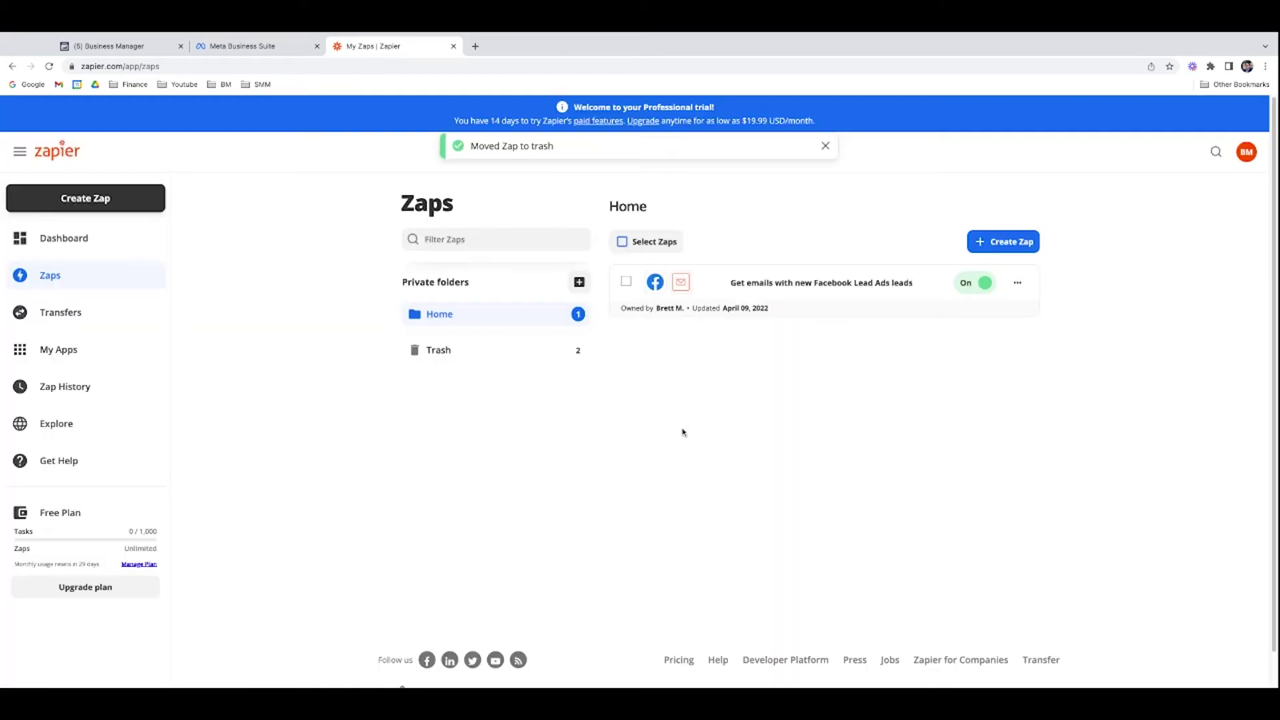
Step: Rename the active email Zap 'email notification for homes under 400k ad' and return to the Zaps list
left_click(780, 283)
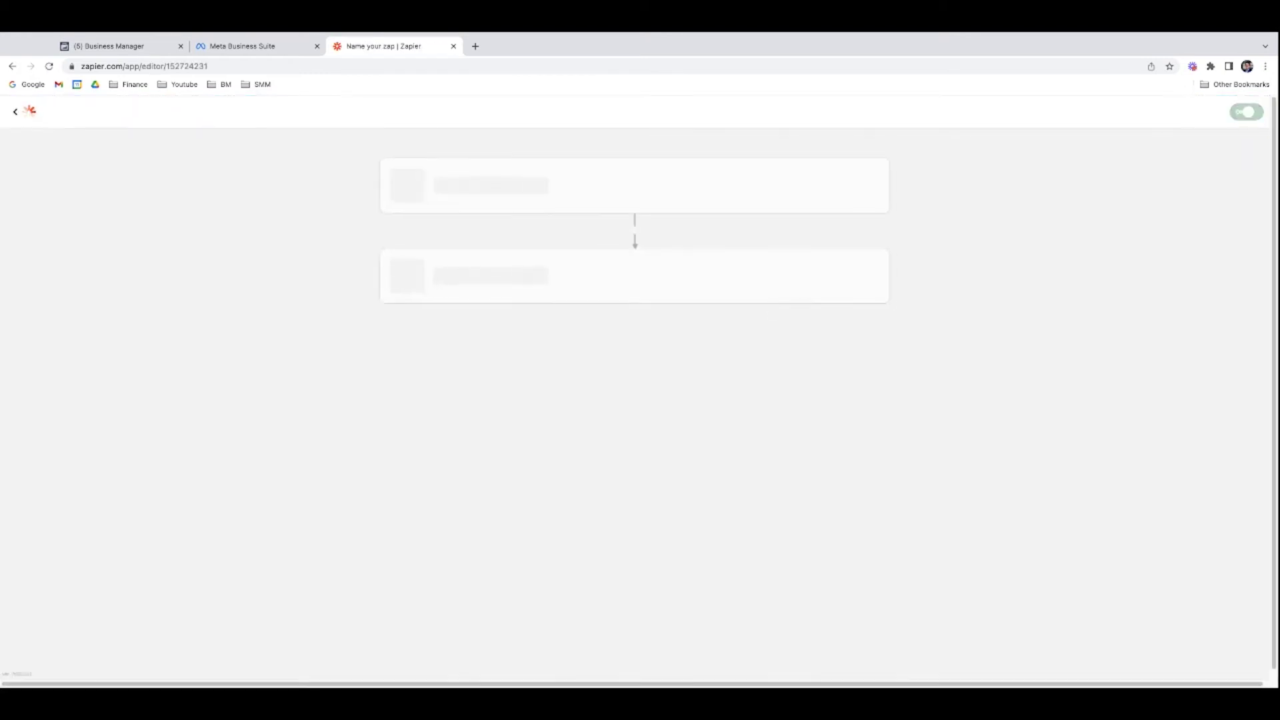
left_click(291, 139)
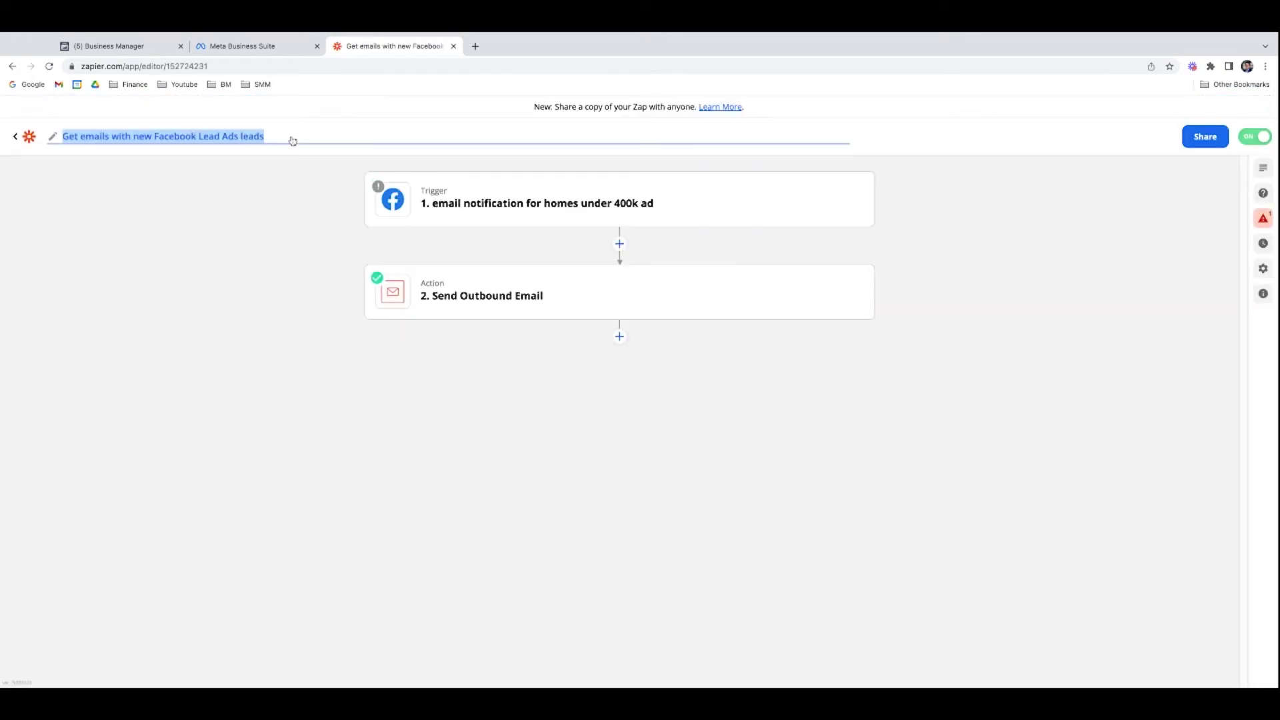
type("Homes")
key("BackSpace")
key("BackSpace")
key("BackSpace")
key("BackSpace")
key("BackSpace")
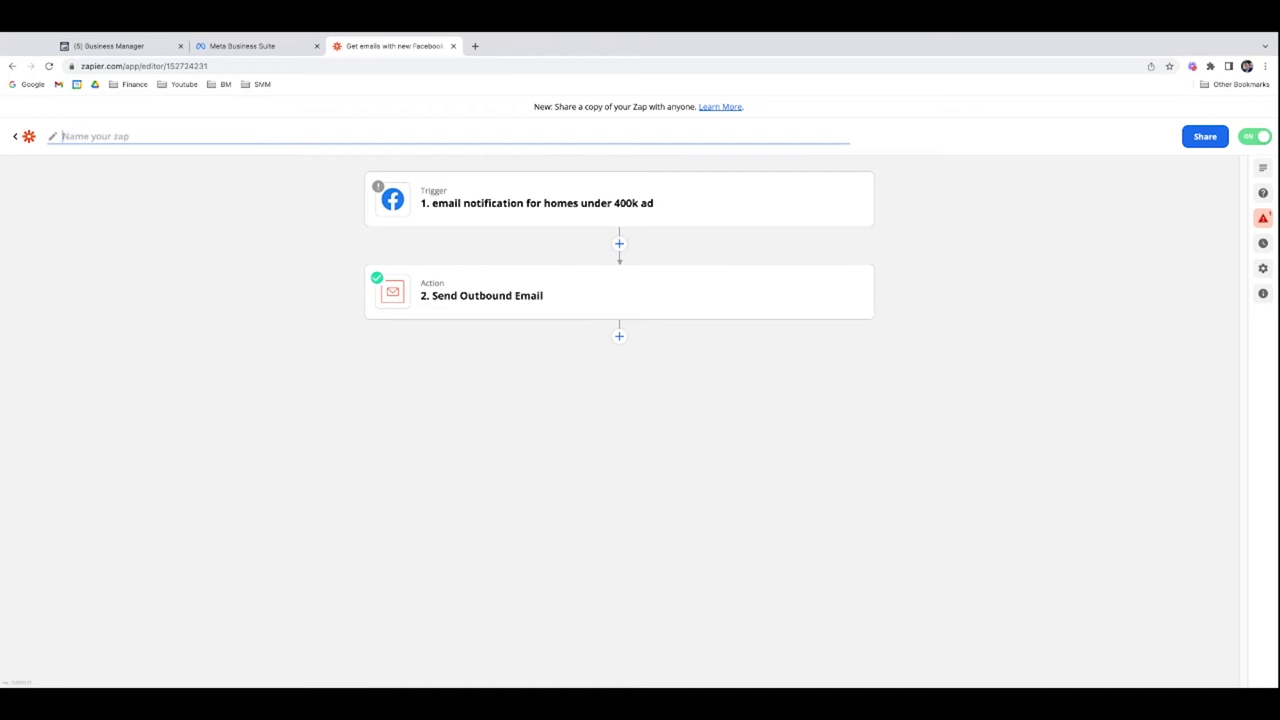
type("email notification for homes under 400k ad")
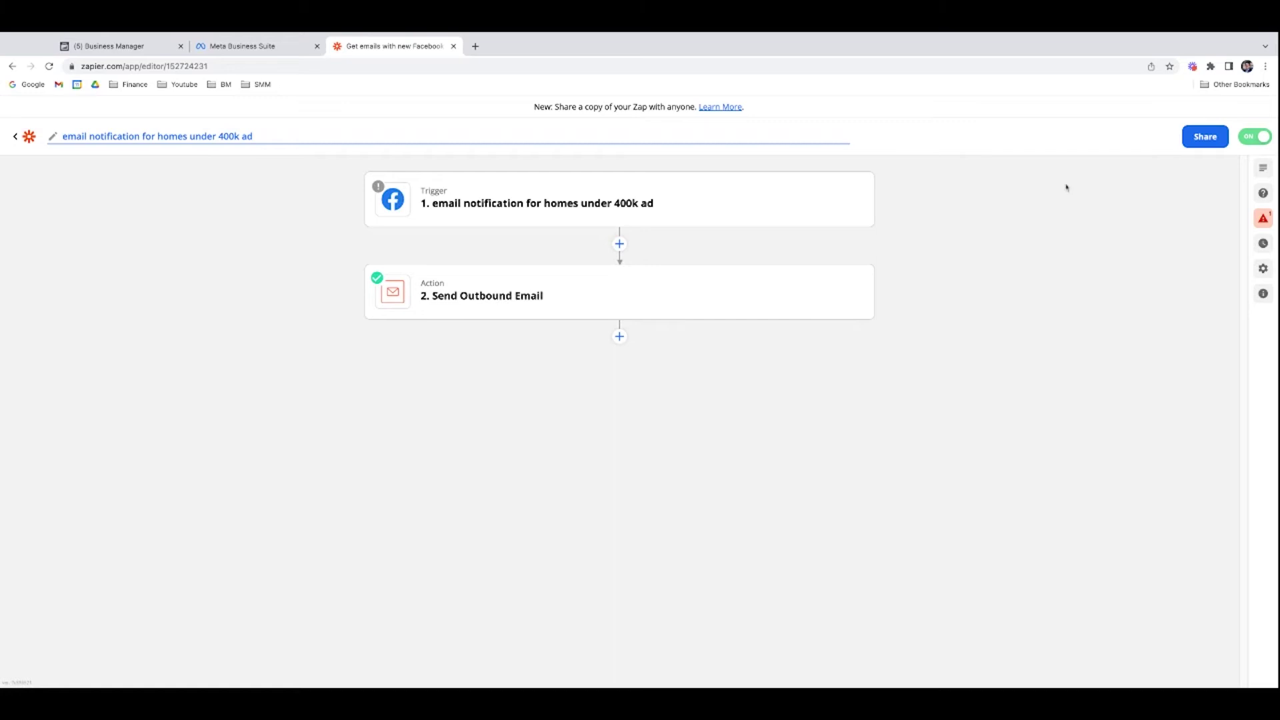
key("Return")
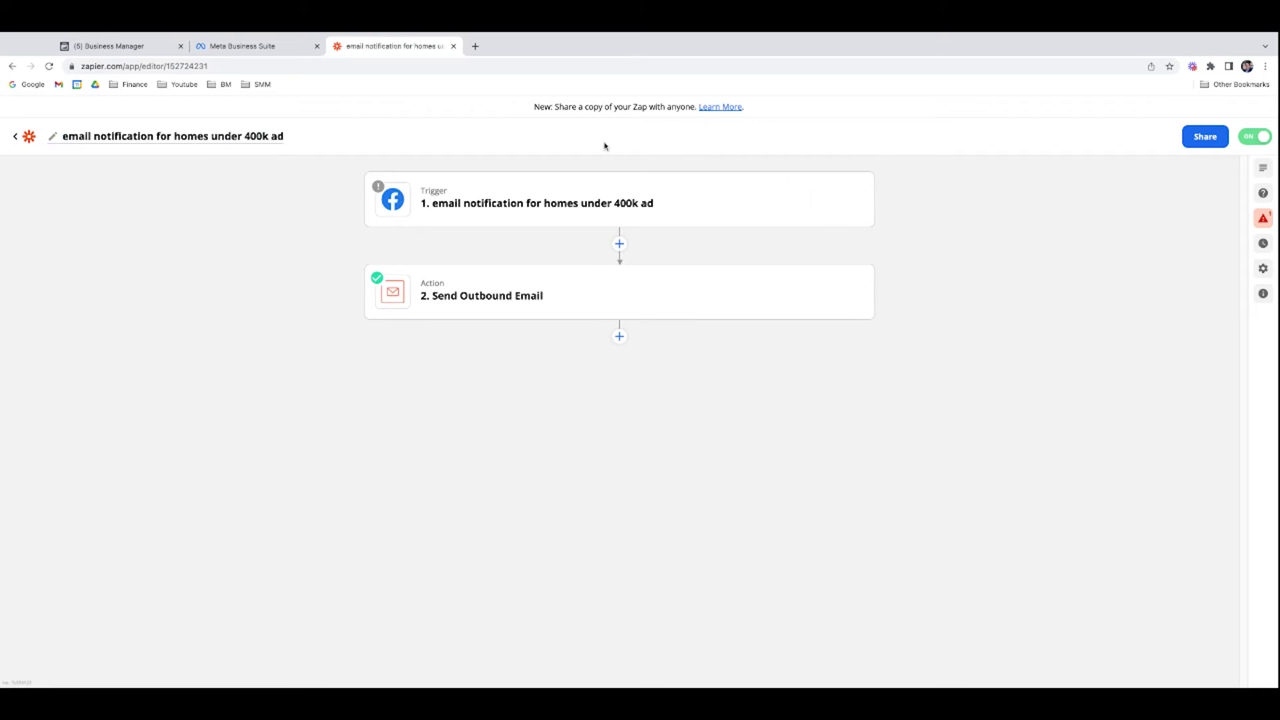
left_click(15, 137)
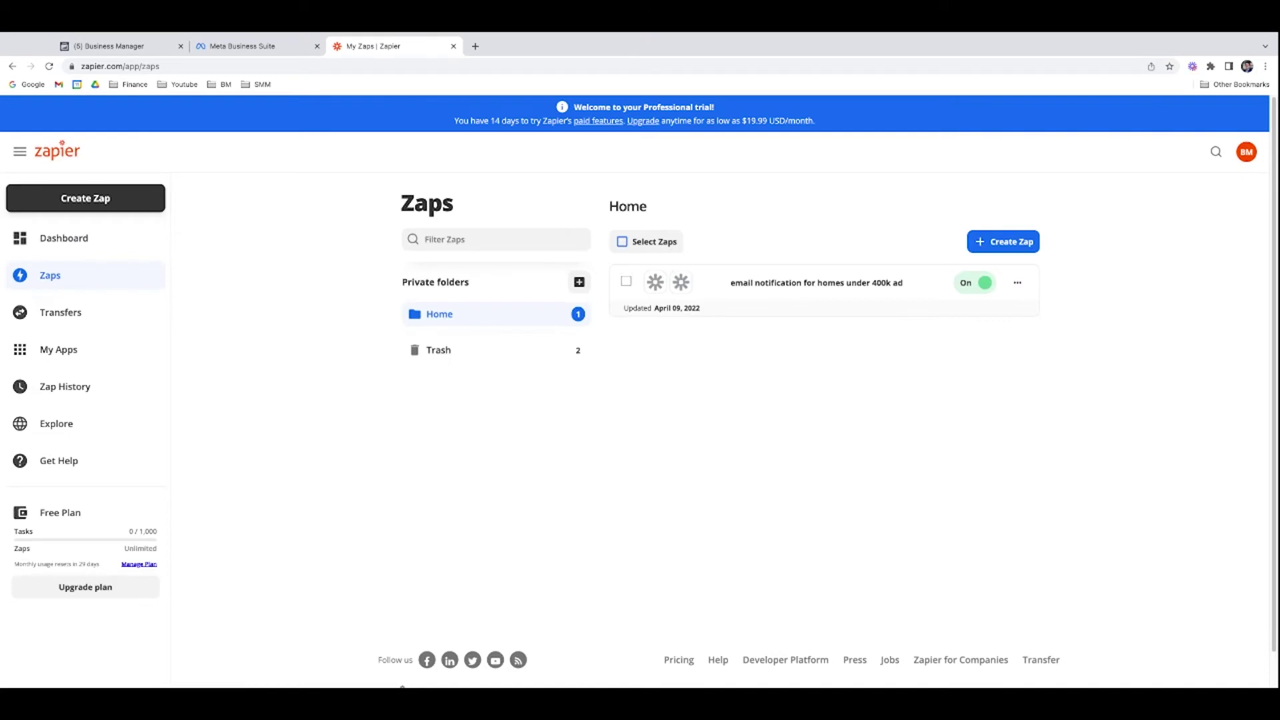
Step: Duplicate the homes under 400k Zap, drop 'Copy:' and swap 'homes under 400k ad' for 'buyer guide download'
left_click(1017, 287)
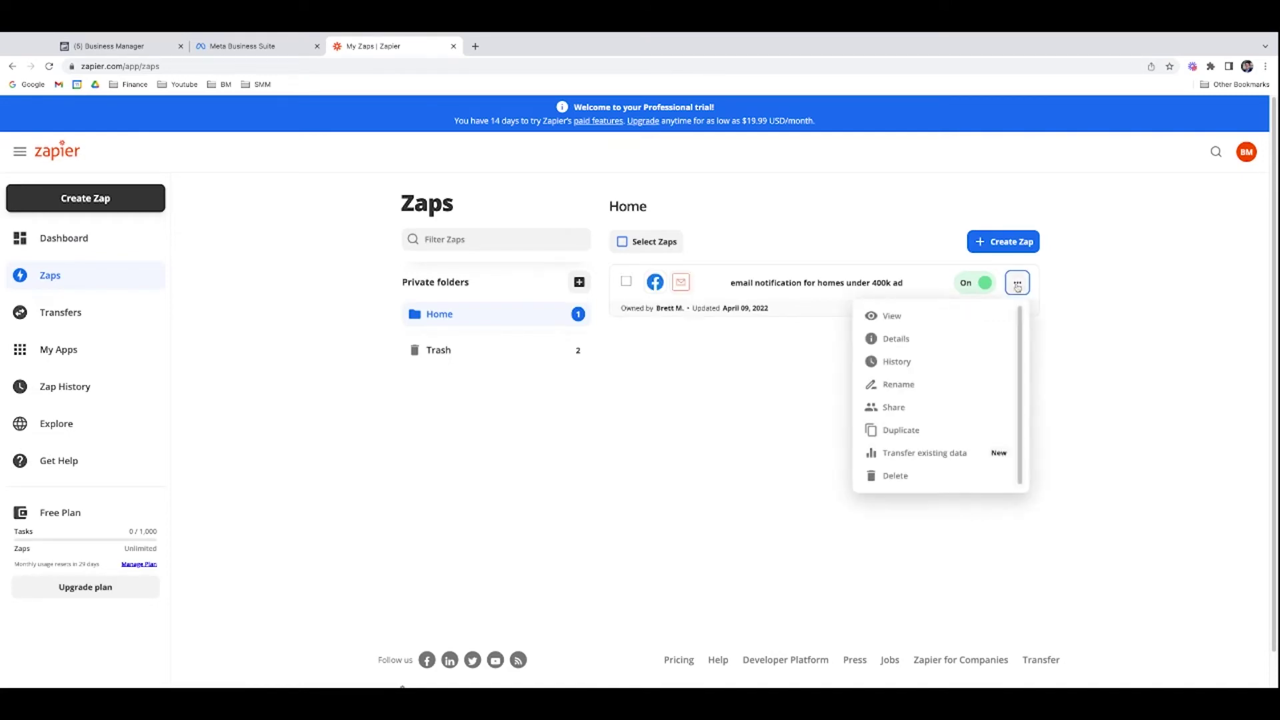
left_click(942, 430)
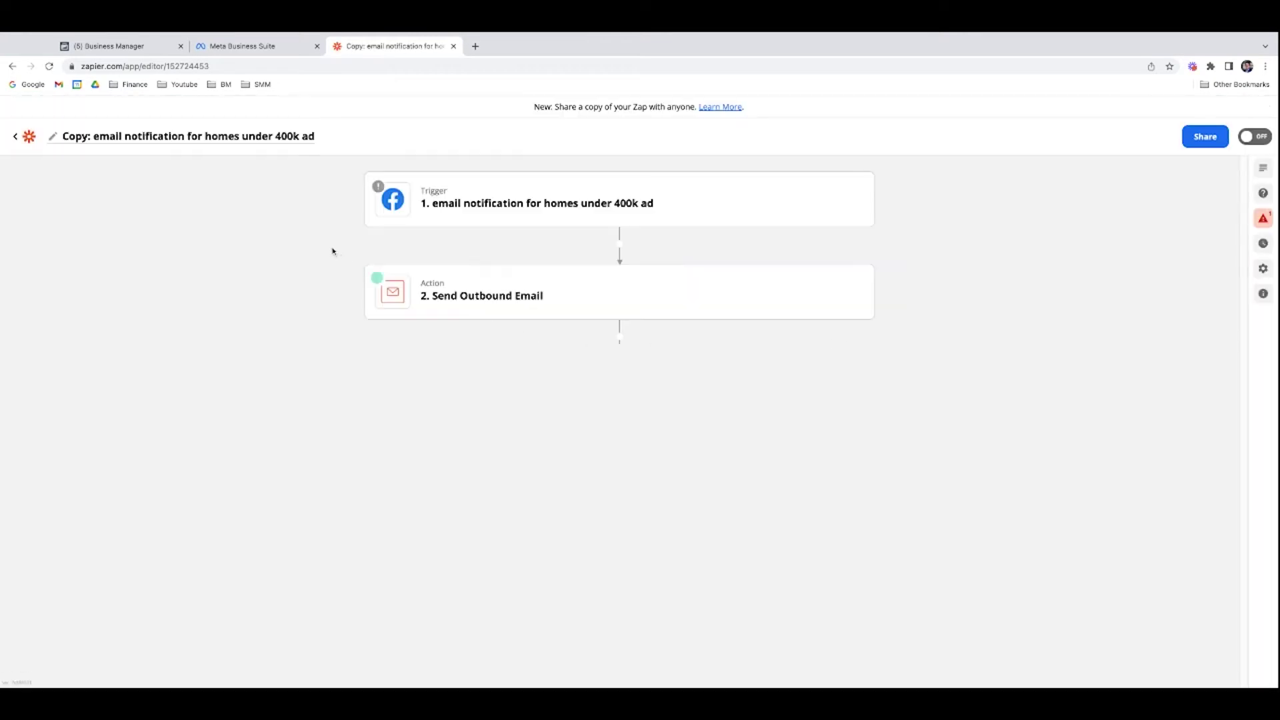
left_click(292, 142)
left_click(297, 142)
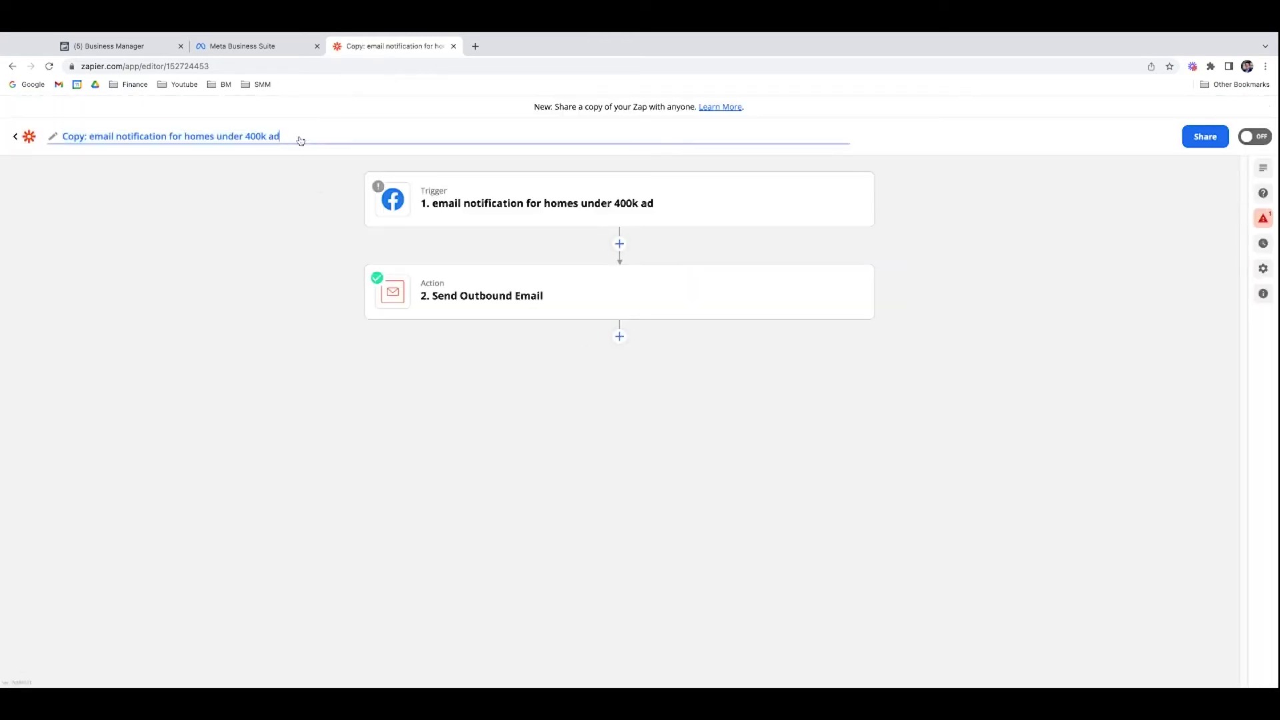
left_click(89, 142)
key("shift+Home")
key("BackSpace")
left_click(307, 143)
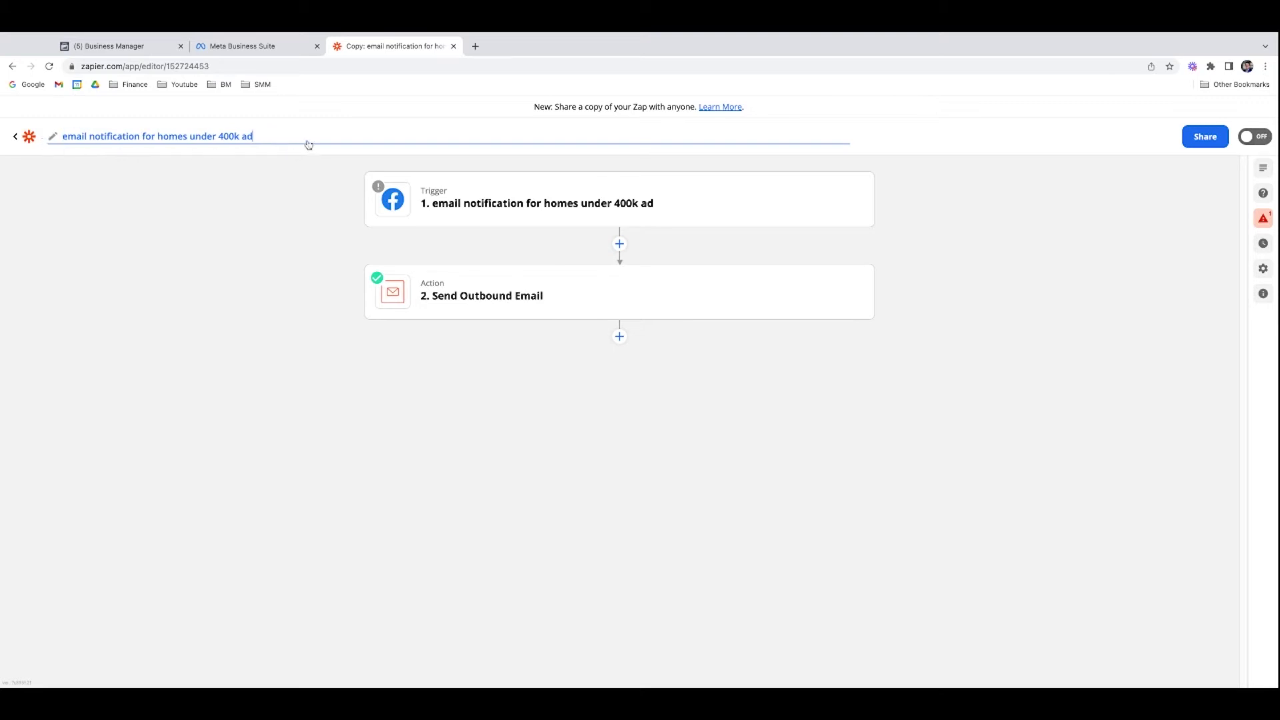
key("shift+Left")
key("shift+Left")
key("shift+Left")
key("shift+Left")
key("shift+Left")
key("shift+Left")
key("shift+Left")
key("shift+Left")
key("shift+Left")
key("shift+Left")
key("shift+Left")
key("shift+Left")
key("shift+Left")
key("shift+Left")
key("shift+Left")
key("shift+Left")
key("shift+Left")
key("shift+Left")
key("shift+Left")
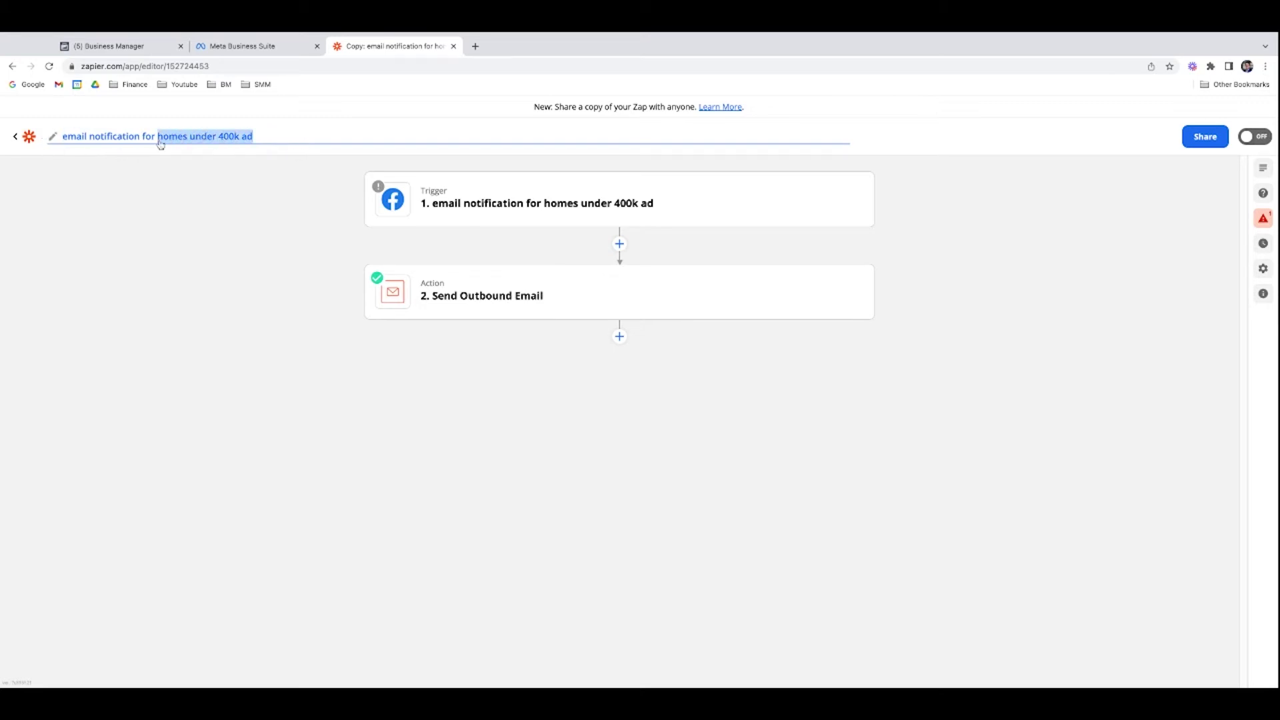
type("buyer guide d")
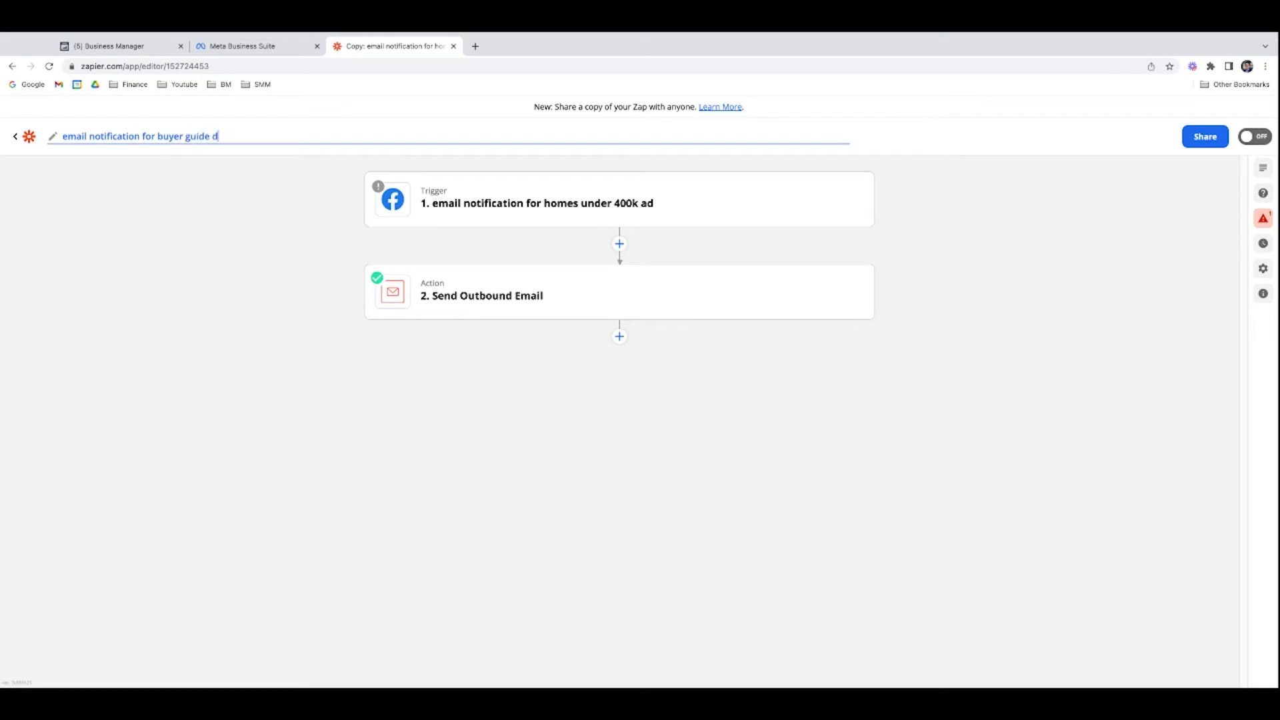
type("ownload")
left_click(659, 458)
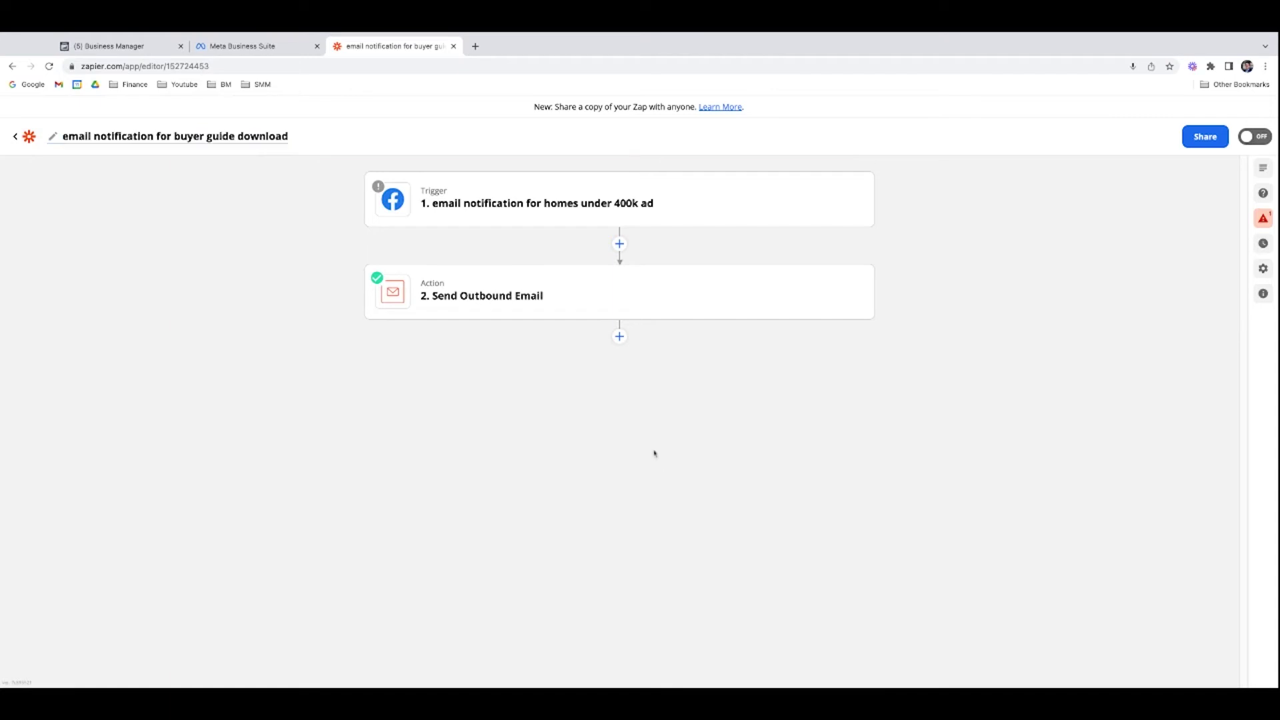
Step: Point the copied Zap's Facebook trigger at the 'Free list of homes under $400k' form and accept test lead 'Lead A'
left_click(602, 204)
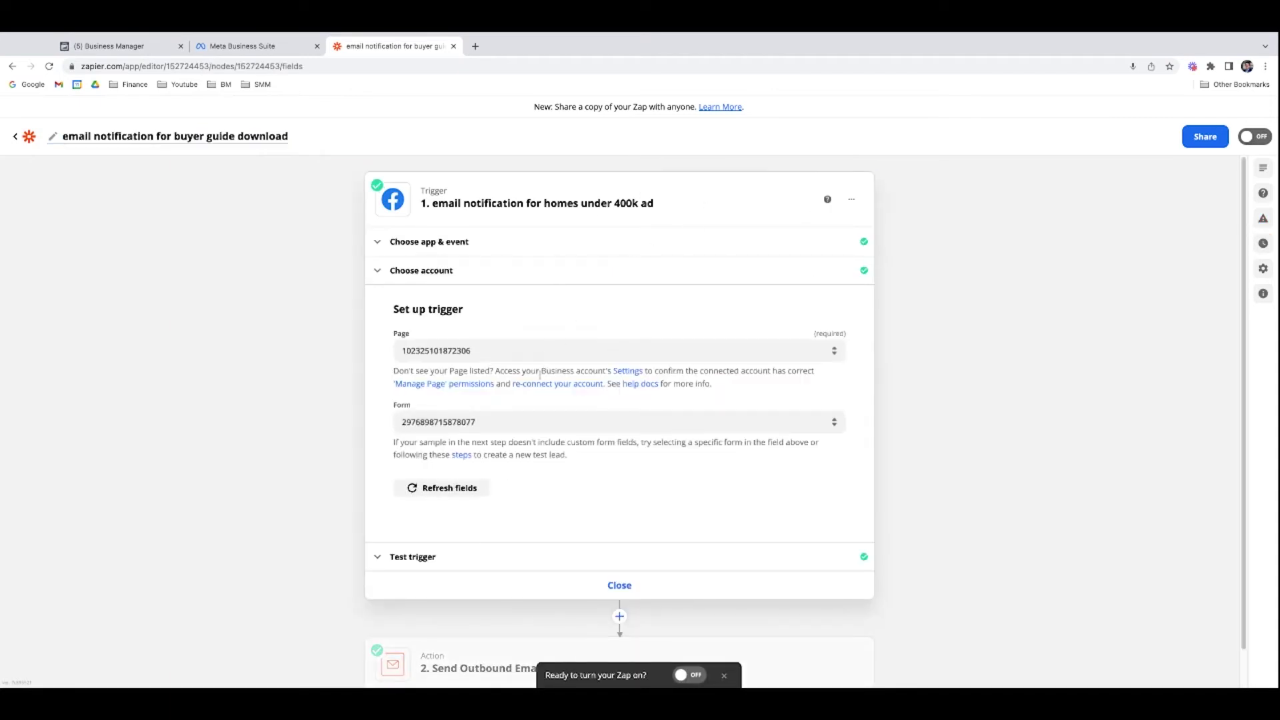
left_click(838, 427)
left_click(414, 456)
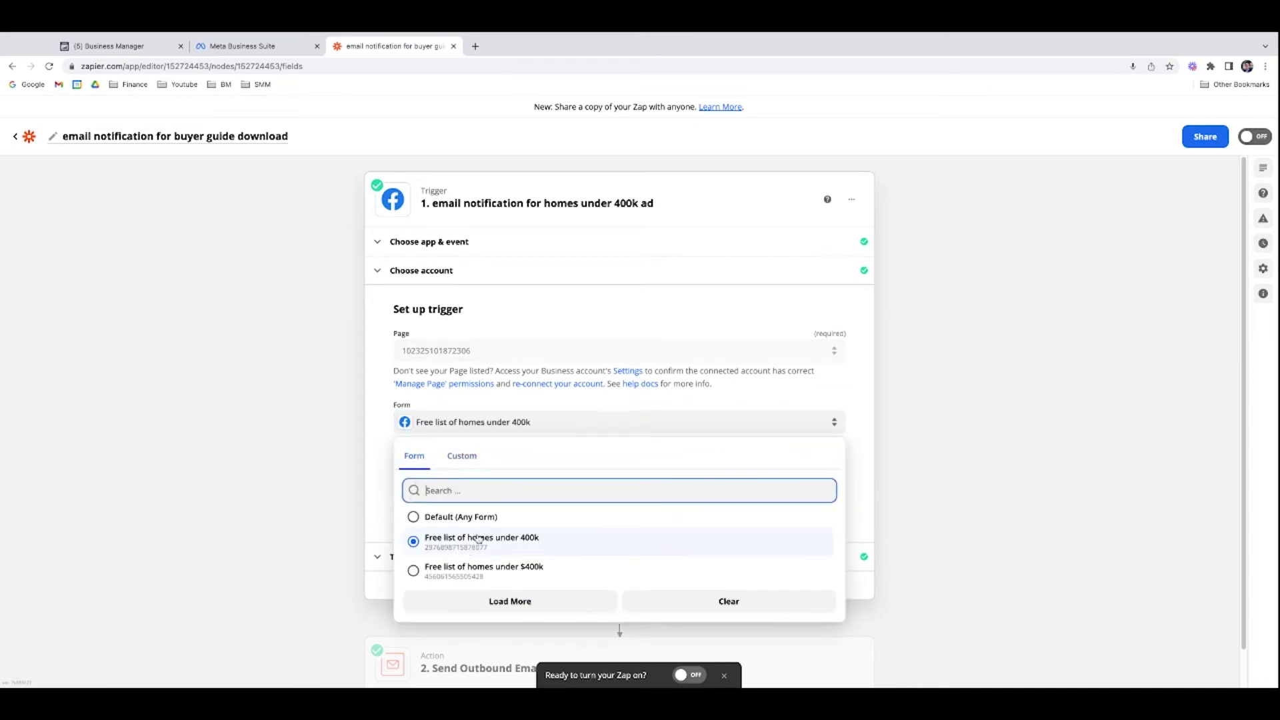
left_click(480, 573)
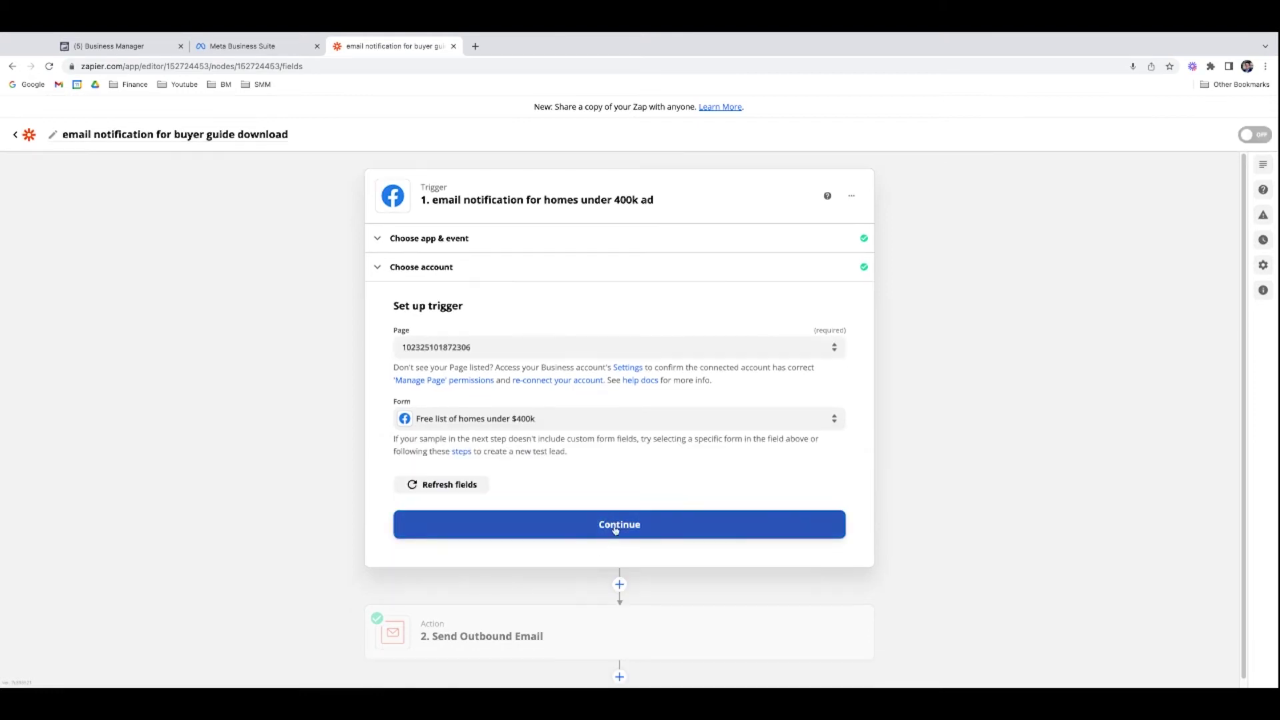
left_click(616, 530)
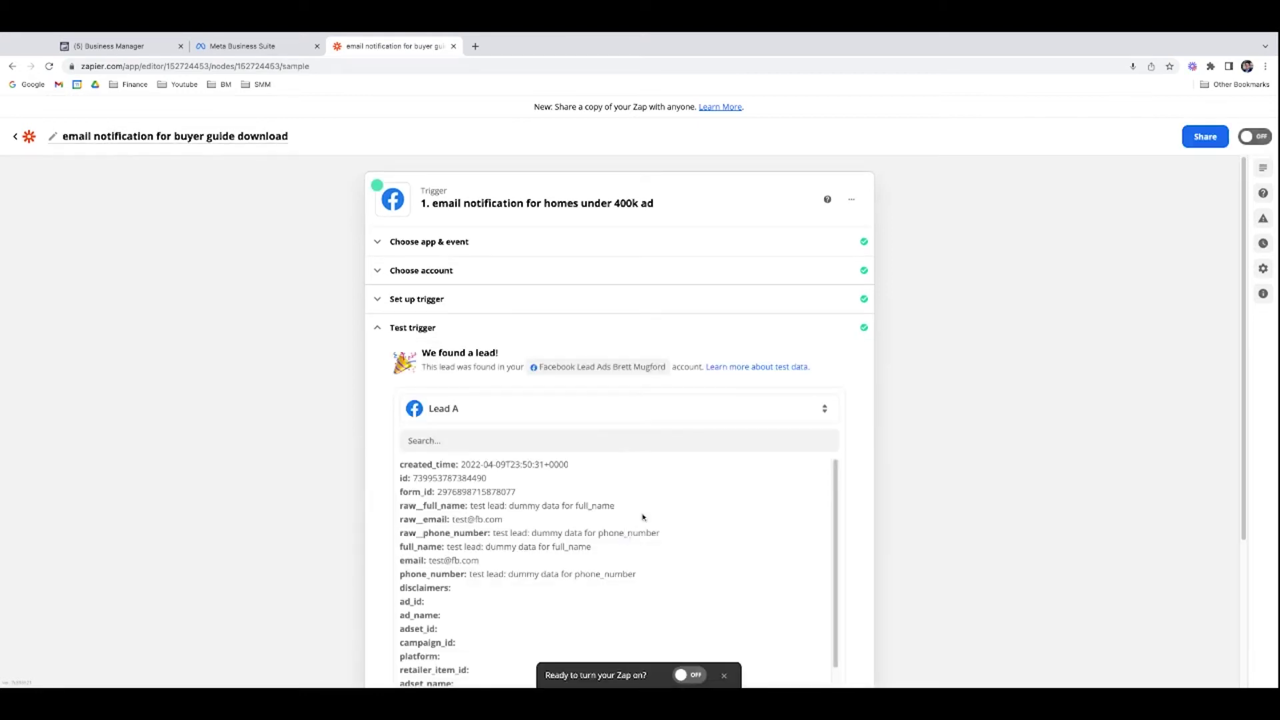
scroll(643, 517, "down", 3)
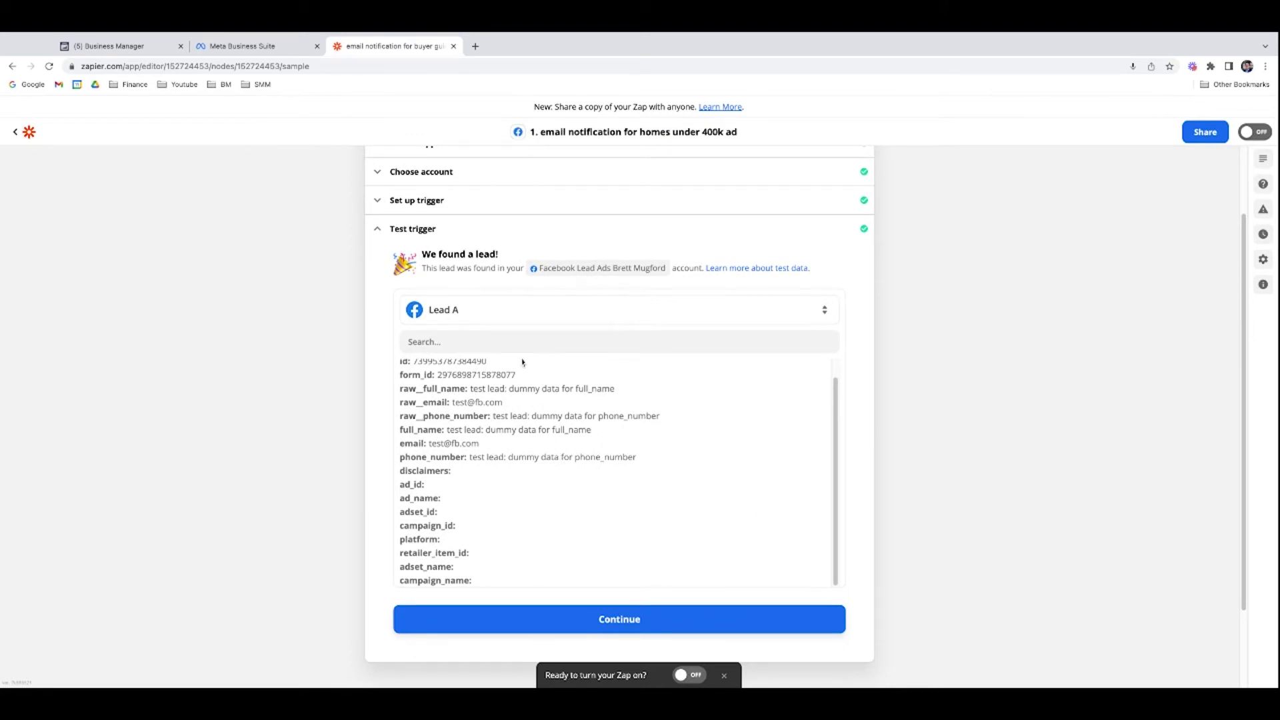
scroll(522, 362, "up", 2)
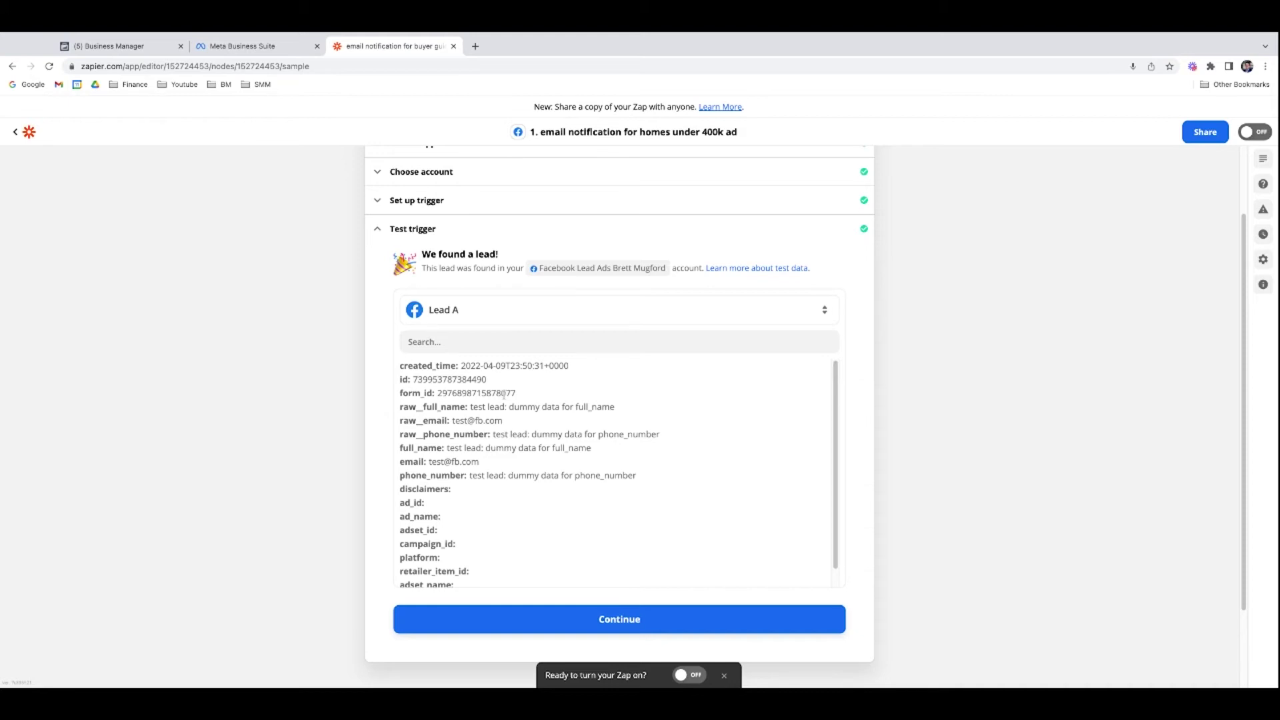
left_click(617, 613)
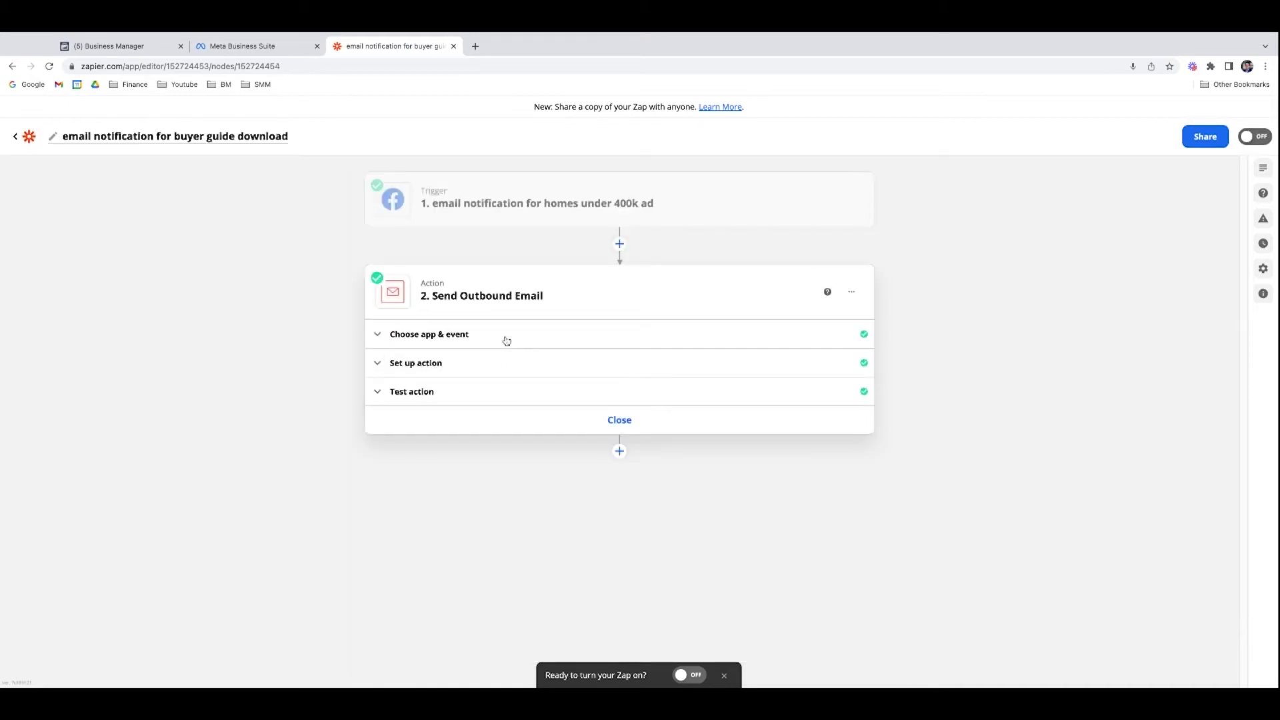
Step: Replace 'homes under 400k' with 'buyer guide download' in the Send Outbound Email subject line
left_click(488, 363)
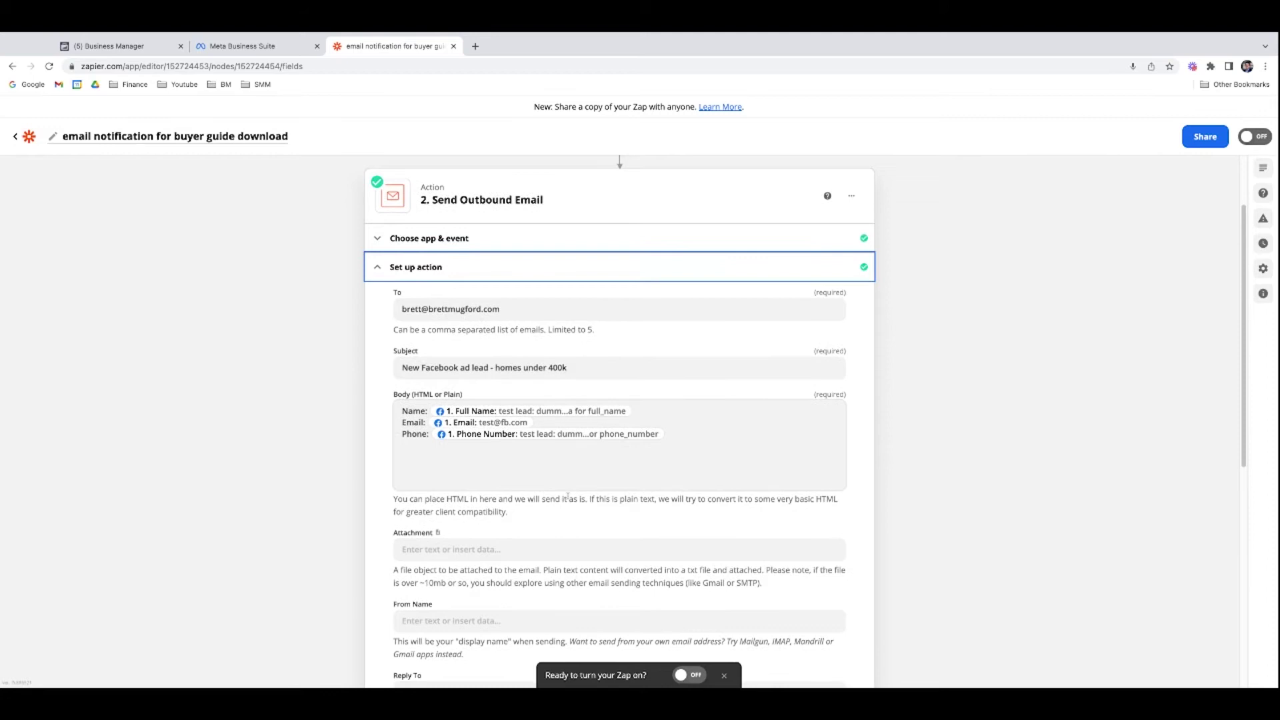
left_click(595, 373)
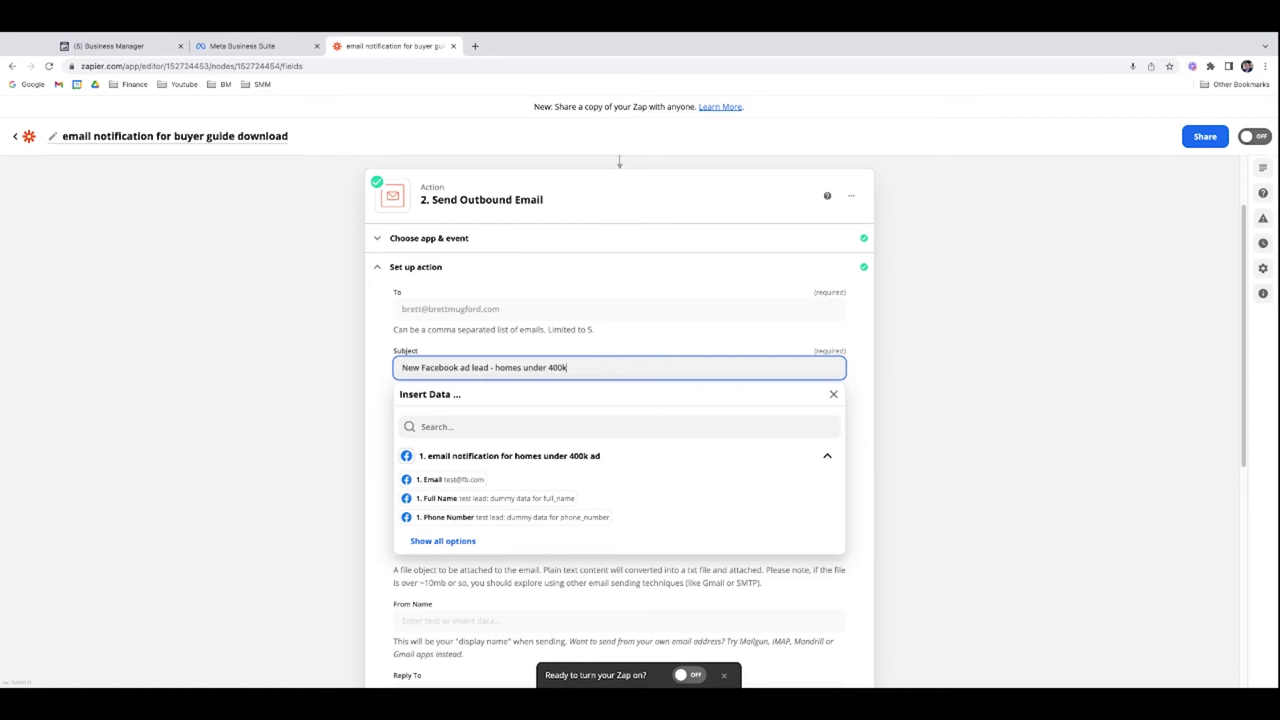
key("BackSpace")
key("BackSpace")
key("BackSpace")
key("BackSpace")
key("BackSpace")
key("BackSpace")
key("BackSpace")
key("BackSpace")
key("BackSpace")
key("BackSpace")
key("BackSpace")
key("BackSpace")
key("BackSpace")
key("BackSpace")
key("BackSpace")
type("buyer guid")
type("e dwonl")
key("BackSpace")
key("BackSpace")
key("BackSpace")
key("BackSpace")
type("ownload")
left_click(982, 500)
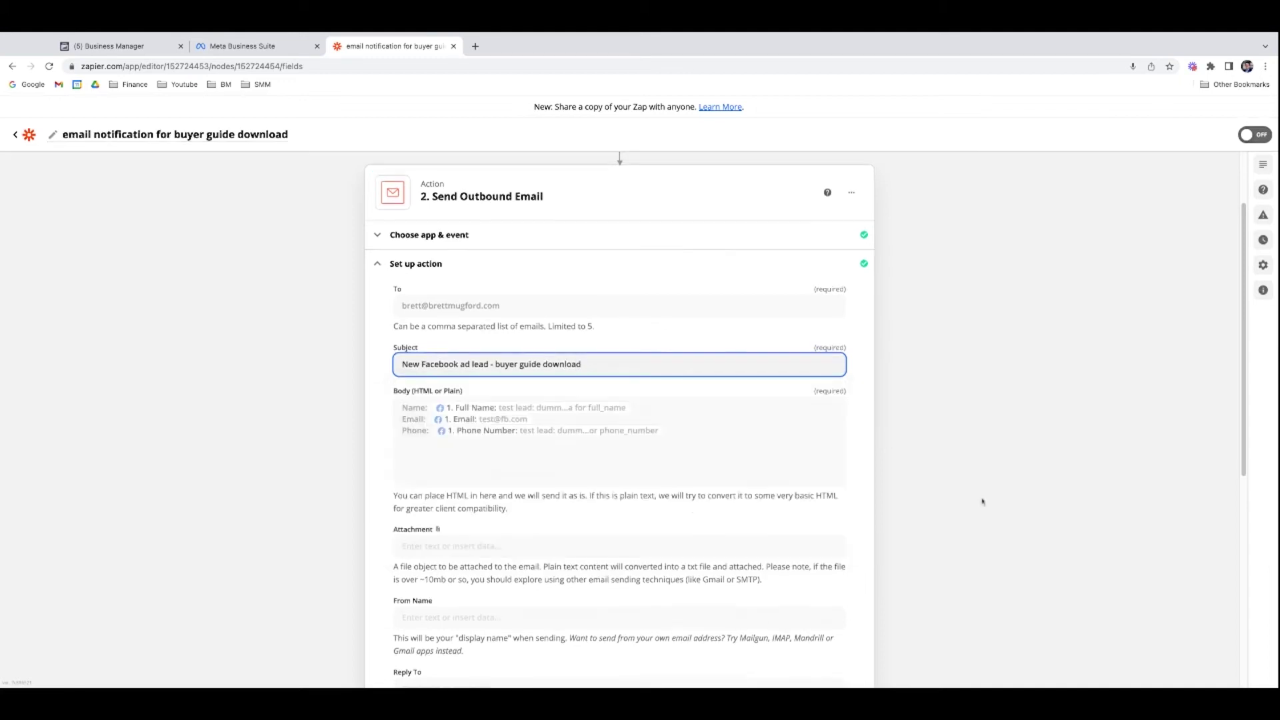
scroll(982, 501, "down", 6)
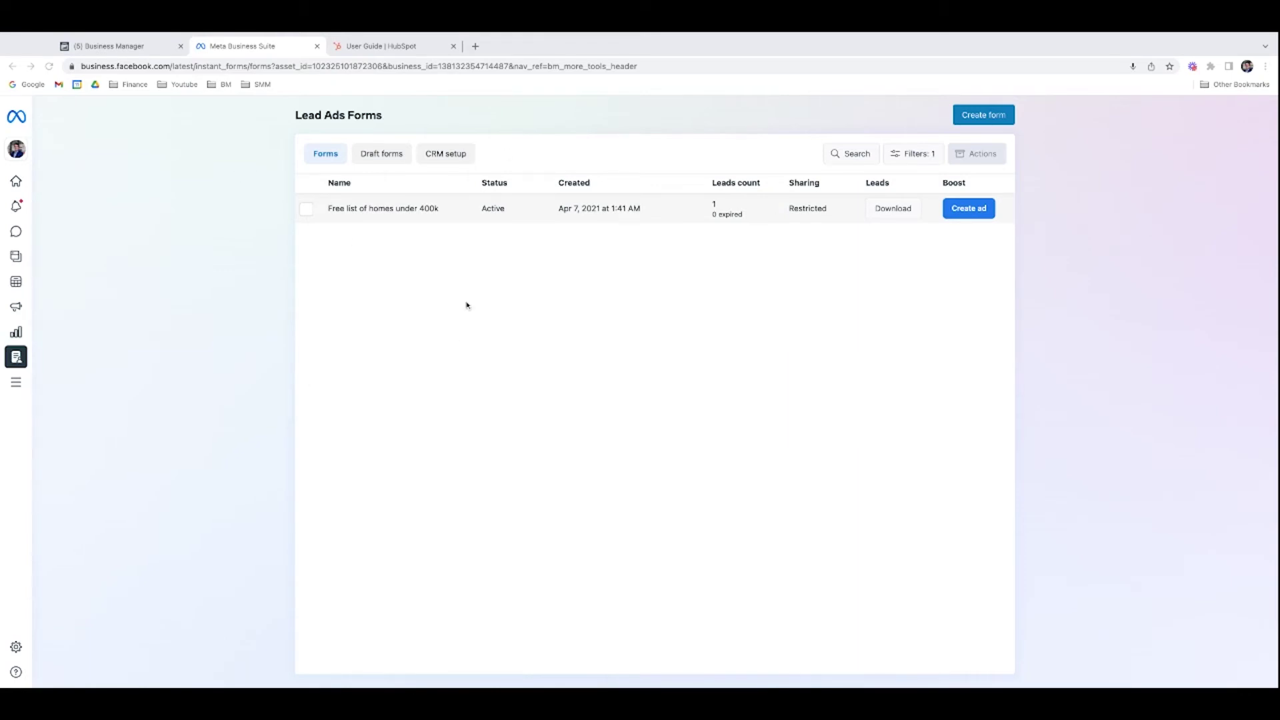
Step: Check HubSpot is the lead-form CRM, return to the Forms list, then move to HubSpot's User Guide
left_click(453, 155)
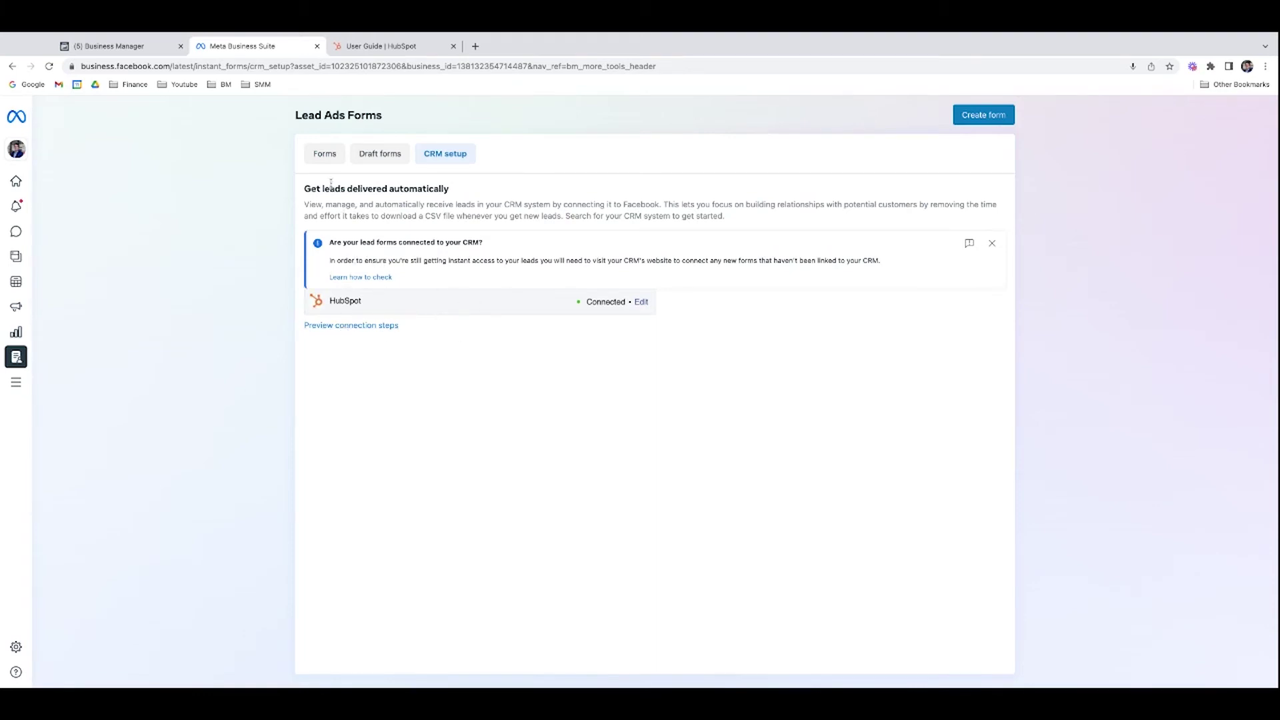
left_click(324, 153)
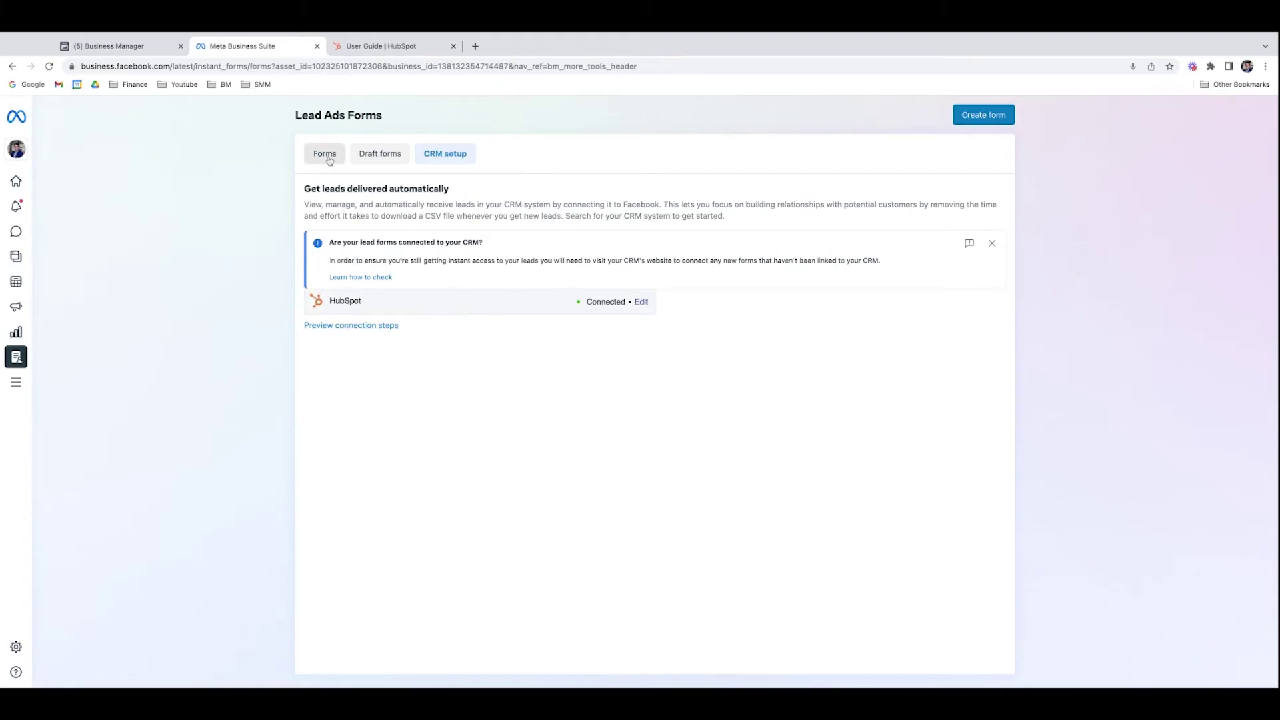
left_click(400, 48)
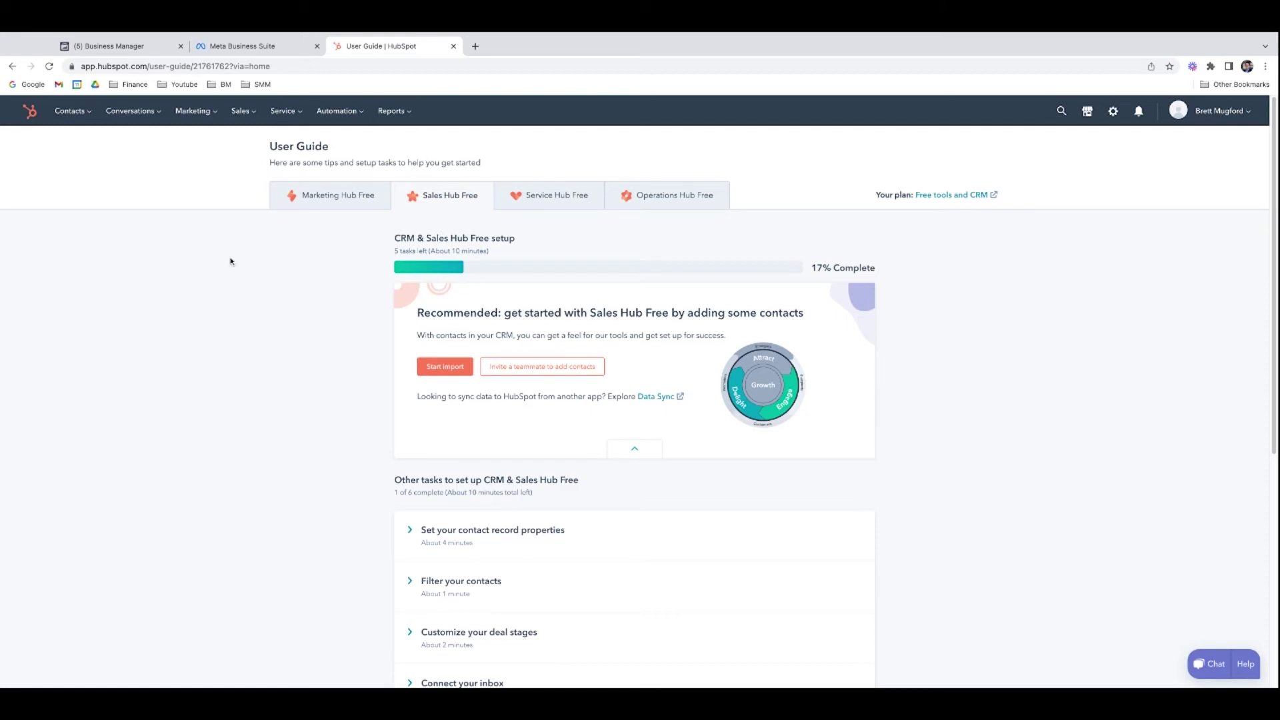
Step: Open the HubSpot Ads page from the Marketing menu
left_click(200, 115)
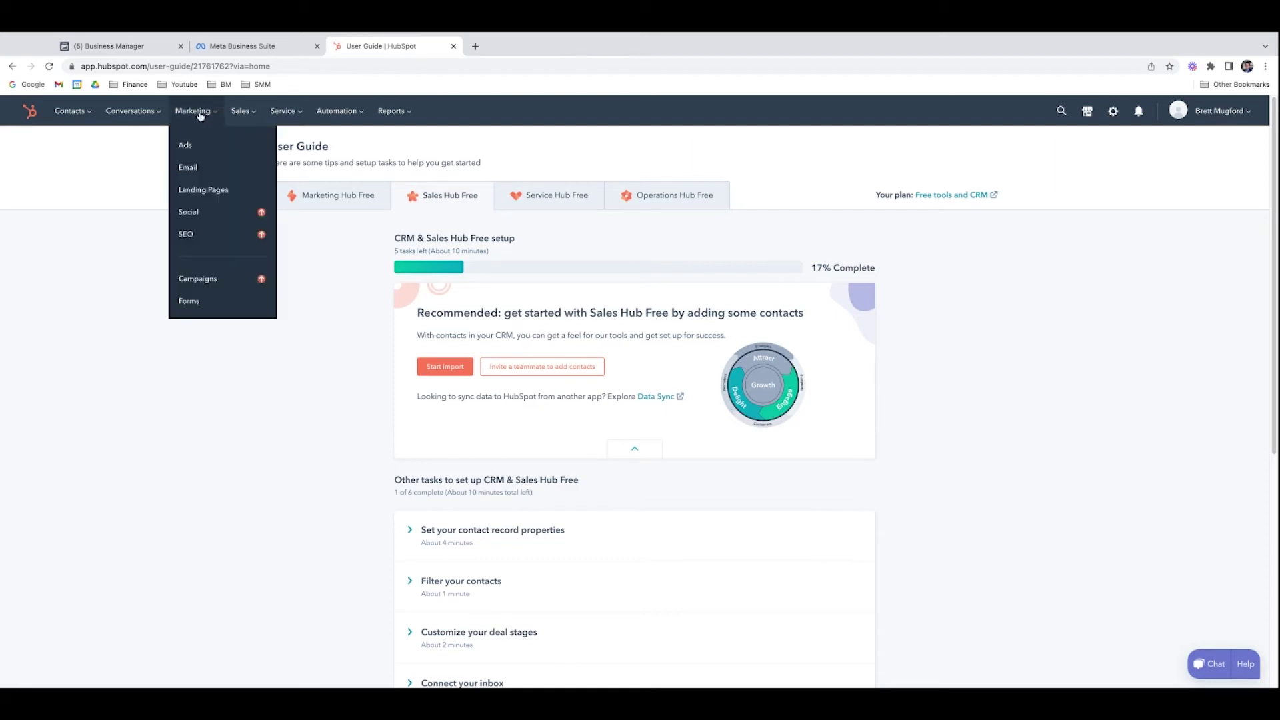
left_click(203, 150)
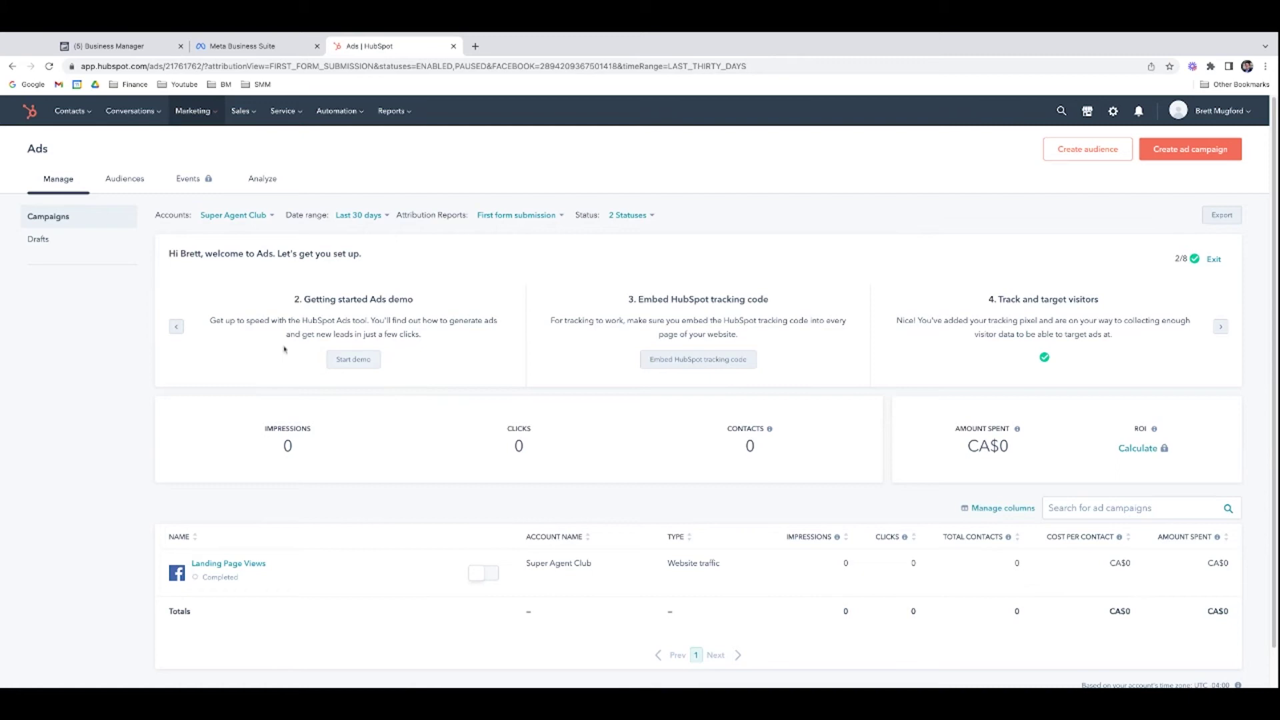
left_click(177, 328)
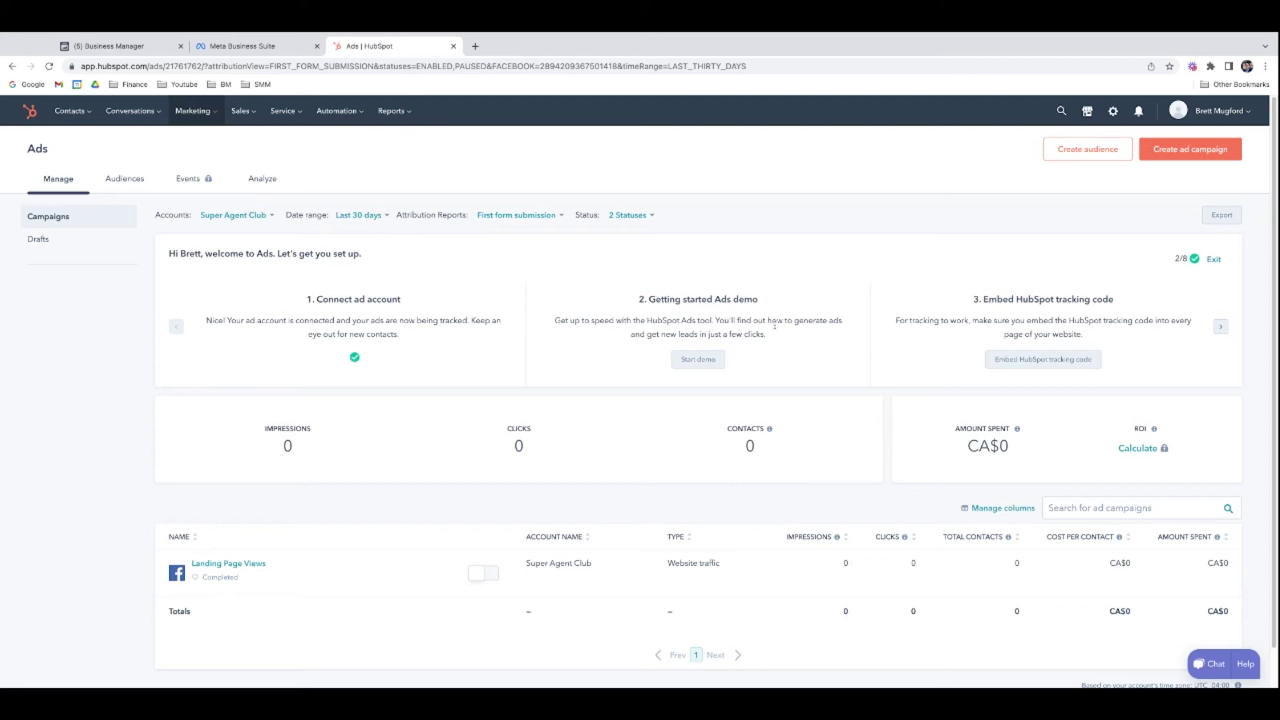
Step: In ad account settings, view the Super Agent Club account details, then open Lead syncing
left_click(1207, 120)
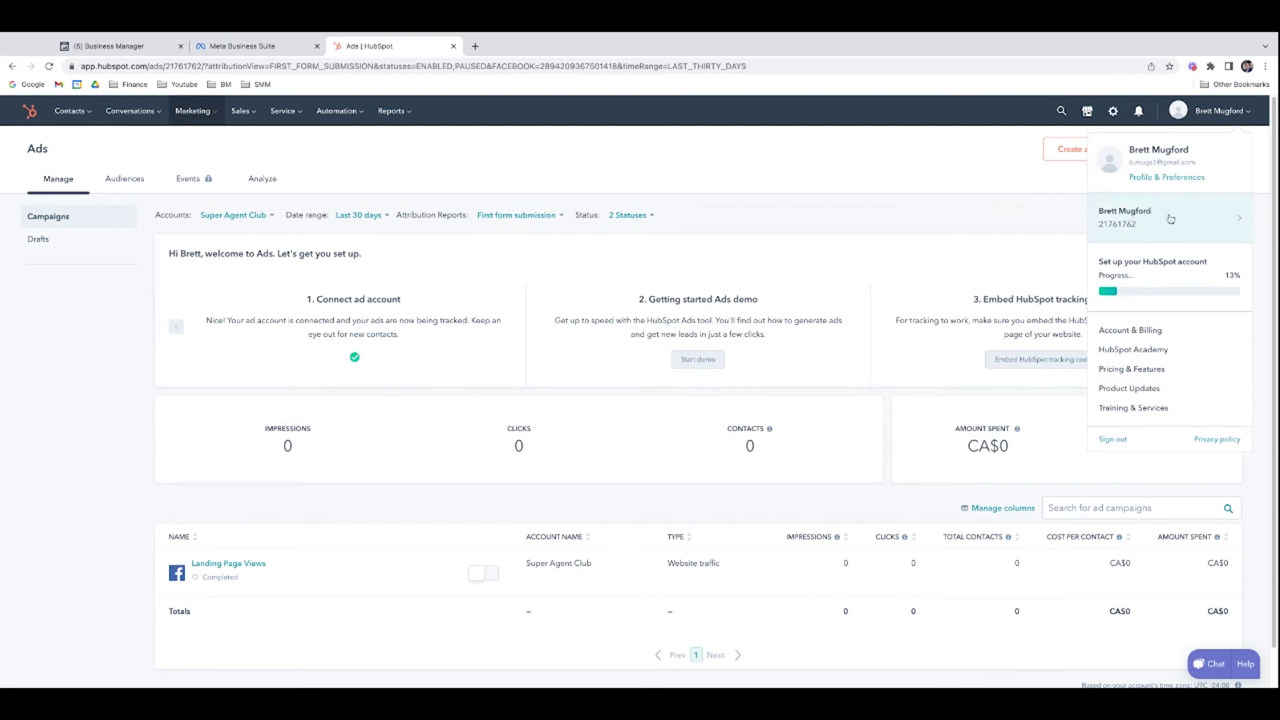
left_click(1163, 177)
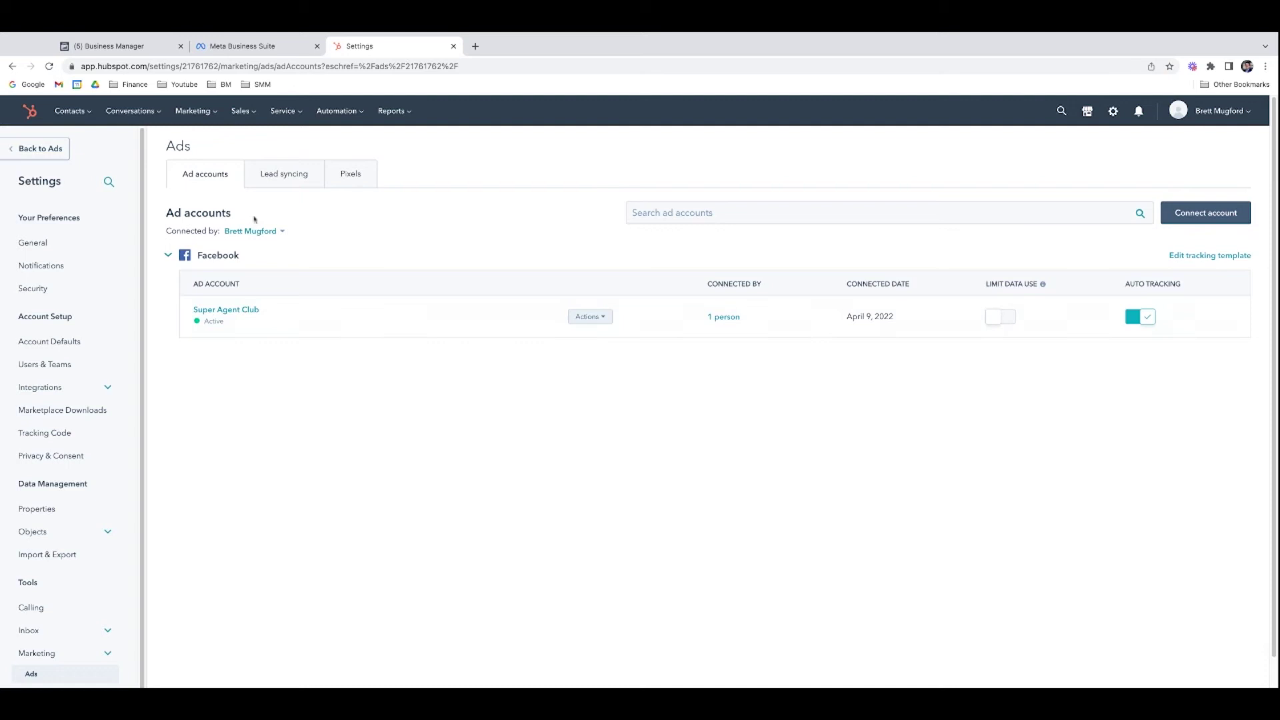
left_click(1209, 212)
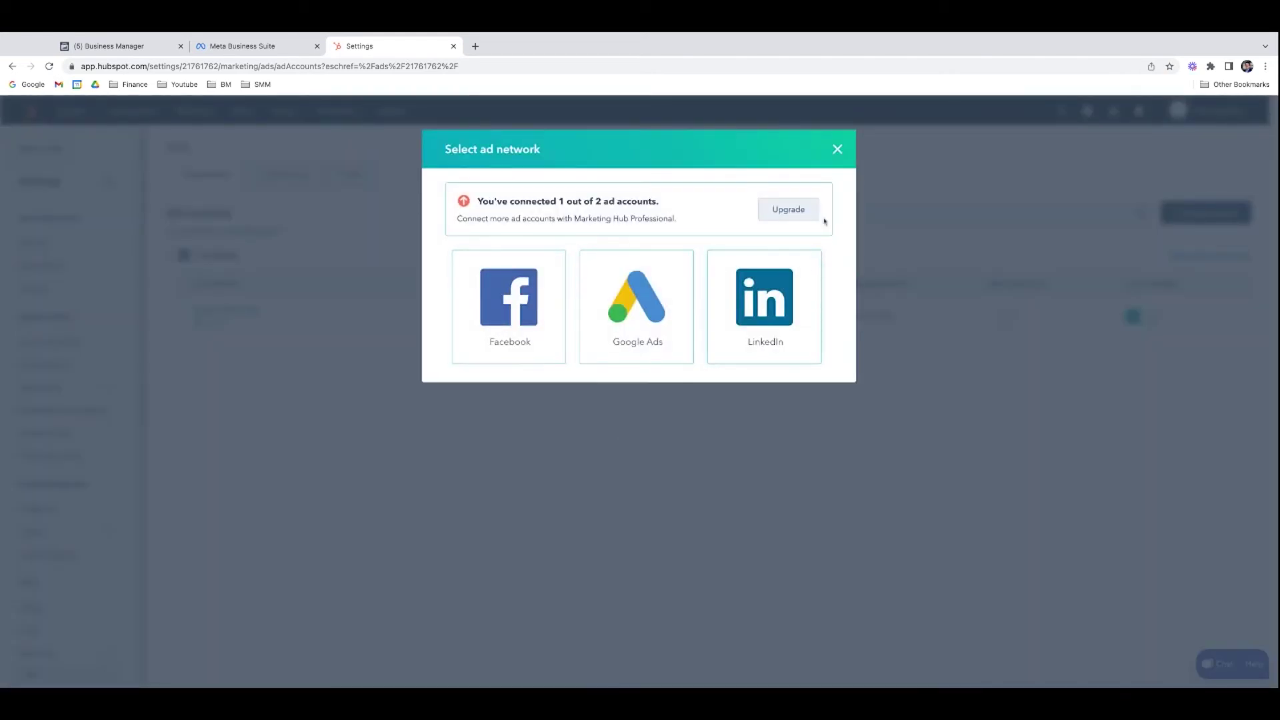
left_click(837, 149)
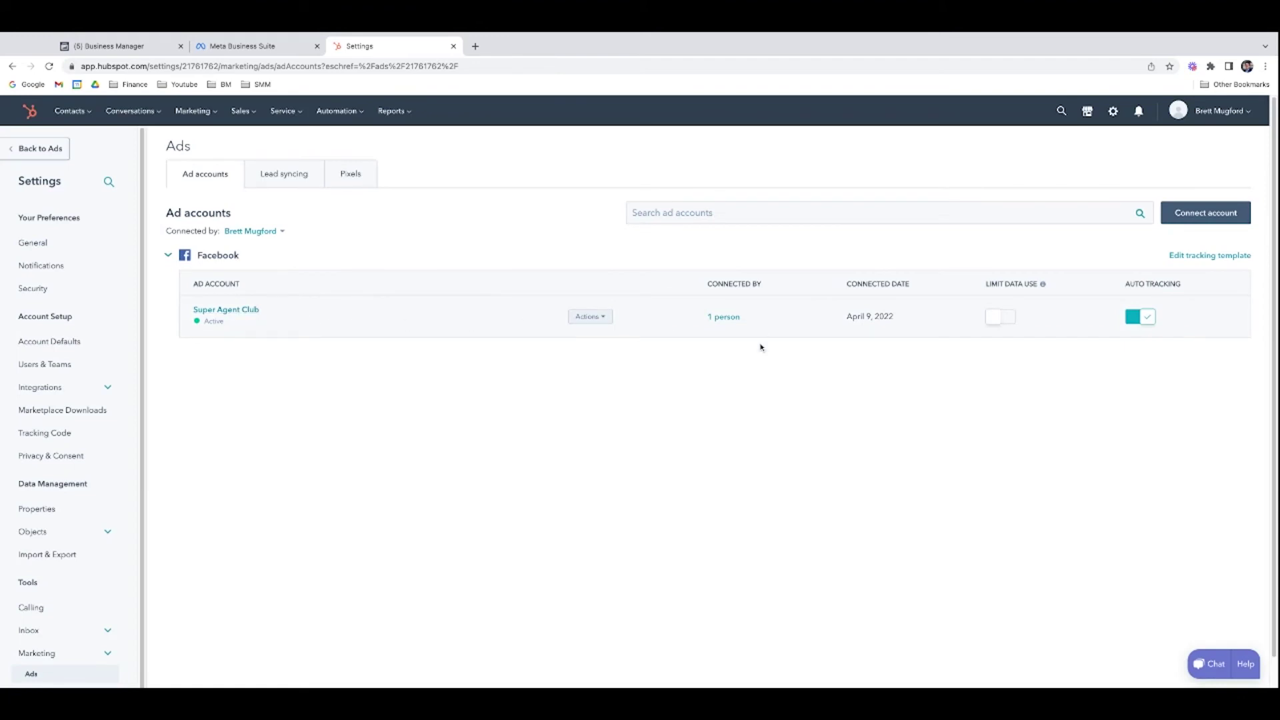
left_click(241, 312)
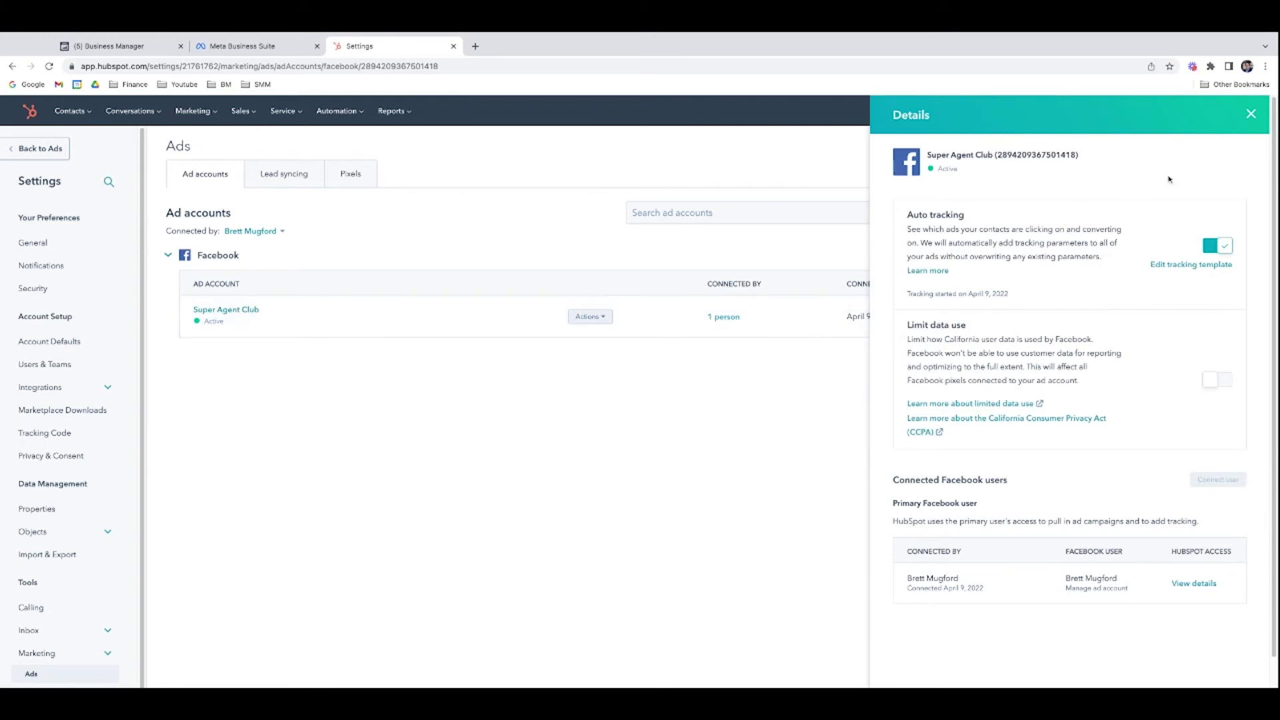
left_click(1244, 120)
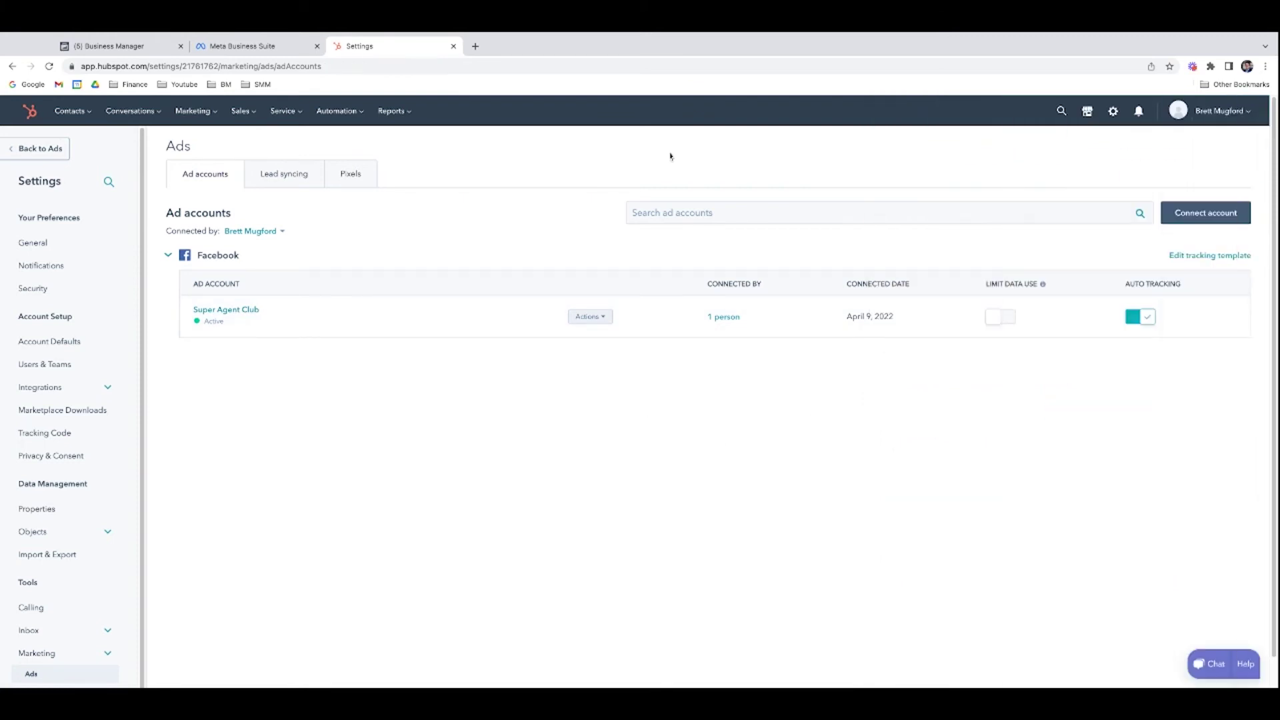
left_click(266, 175)
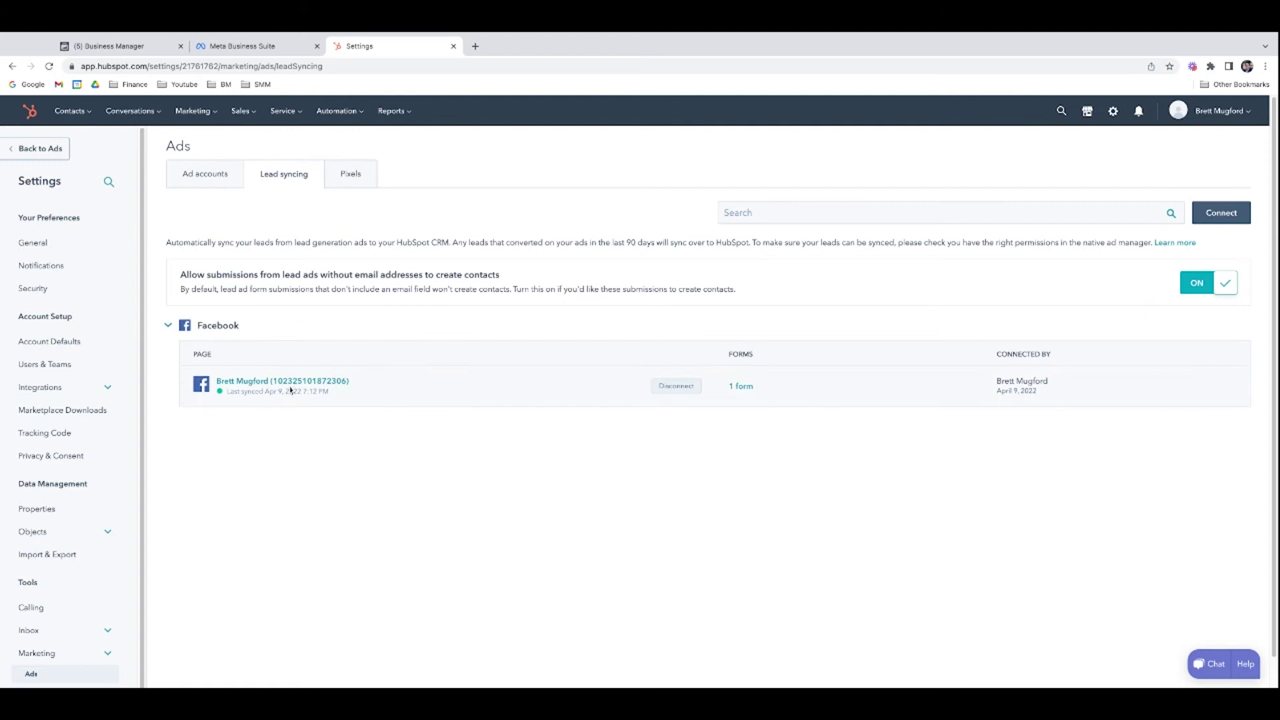
Step: Review the Facebook page's synced form and its lead timeframe, then go to Contacts > Contacts
mouse_move(248, 387)
left_click(742, 386)
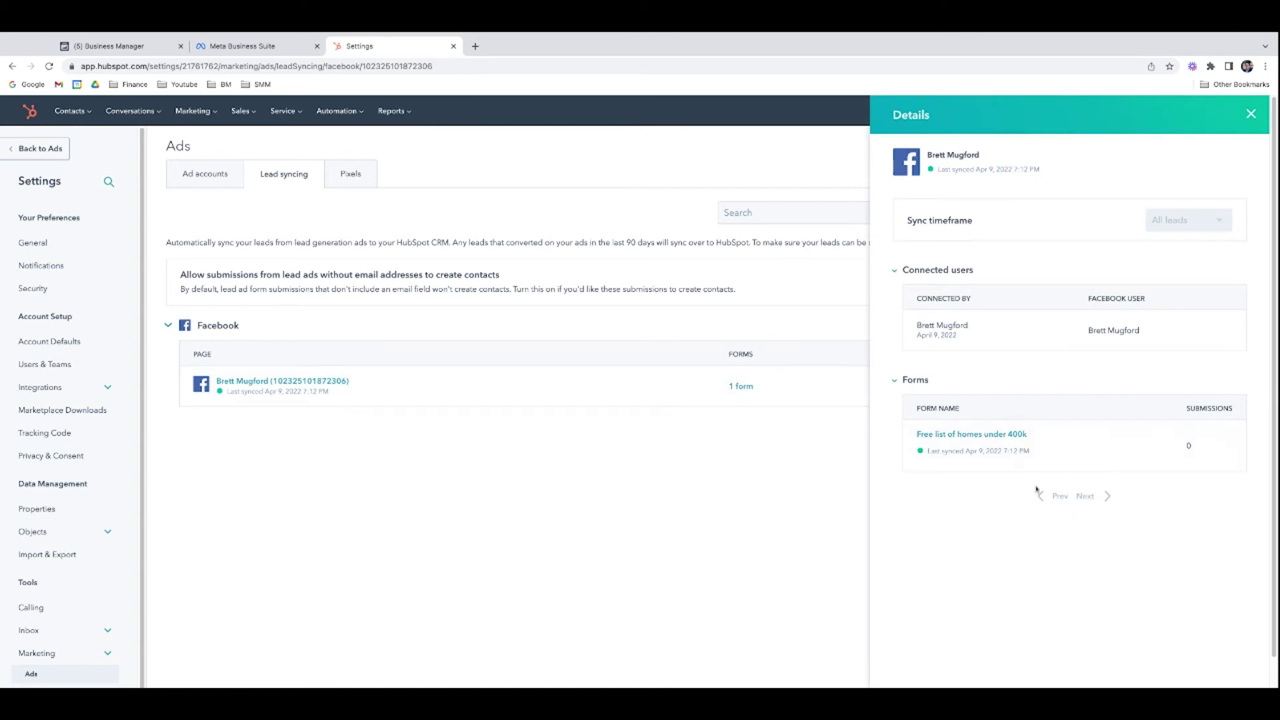
left_click(1186, 225)
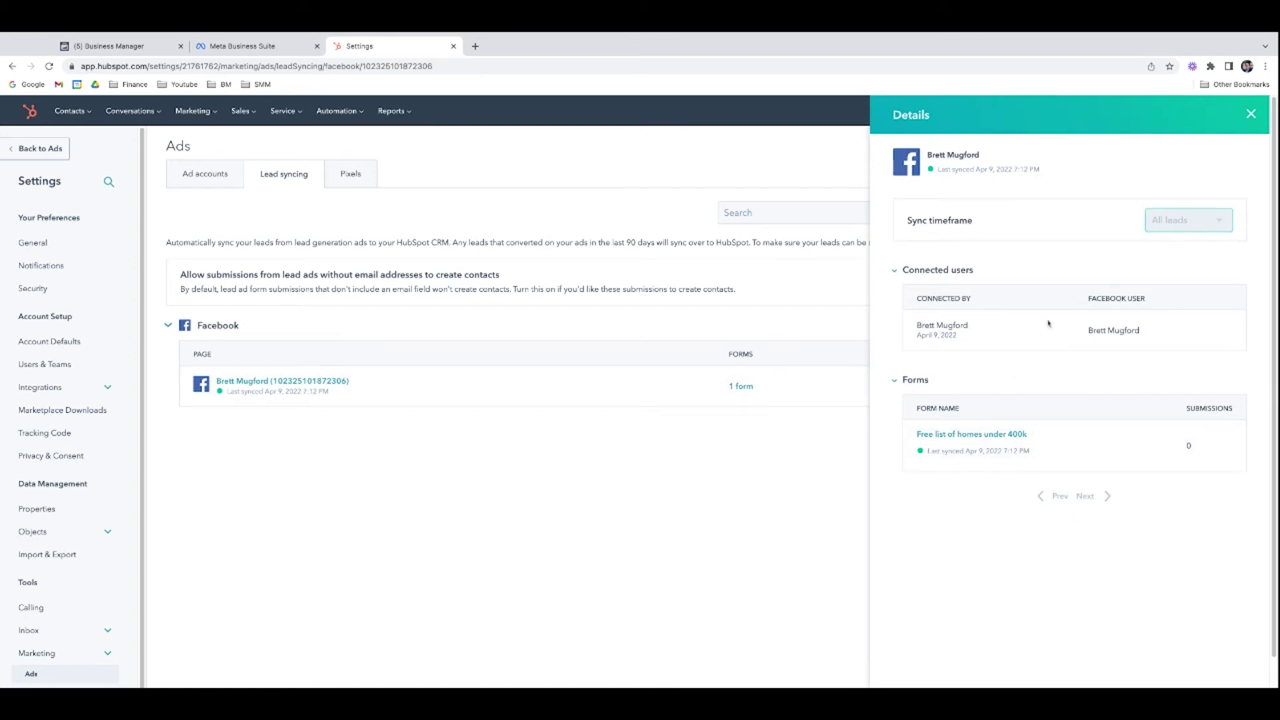
left_click(1250, 114)
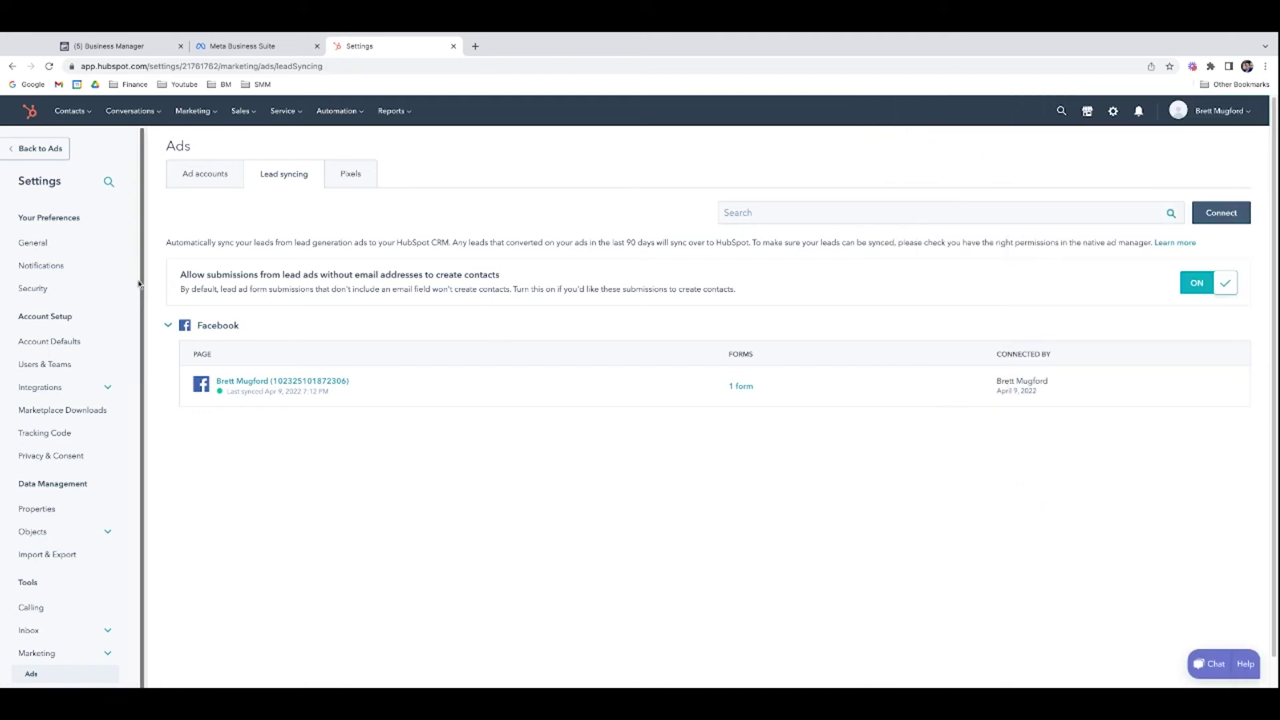
left_click(84, 114)
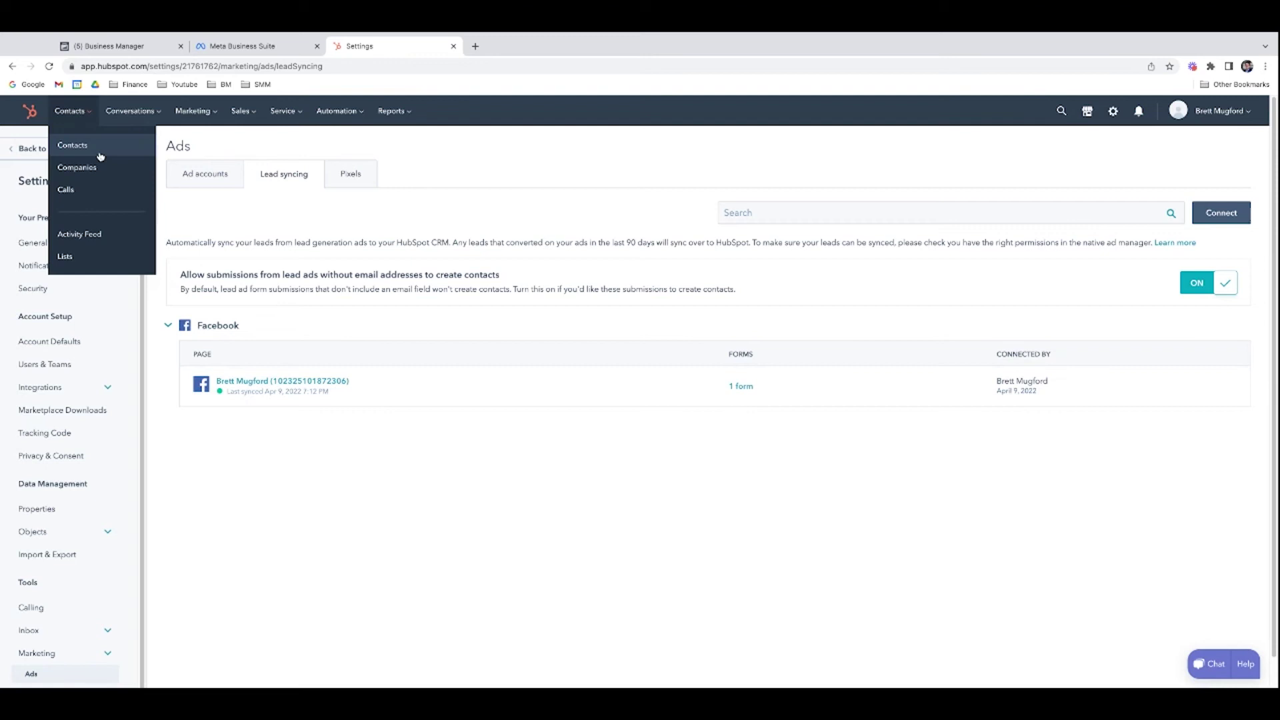
left_click(72, 145)
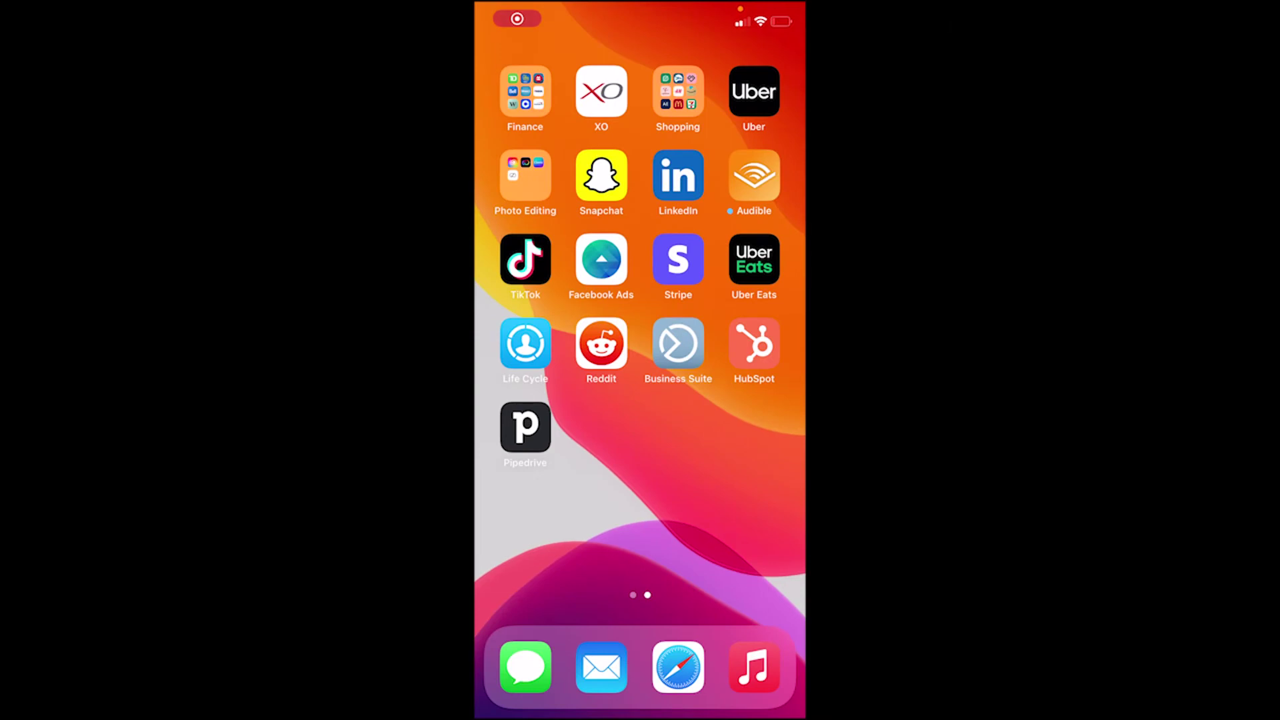
Step: Open the HubSpot phone app's Contacts list and check the sort options without changing them
left_click(754, 343)
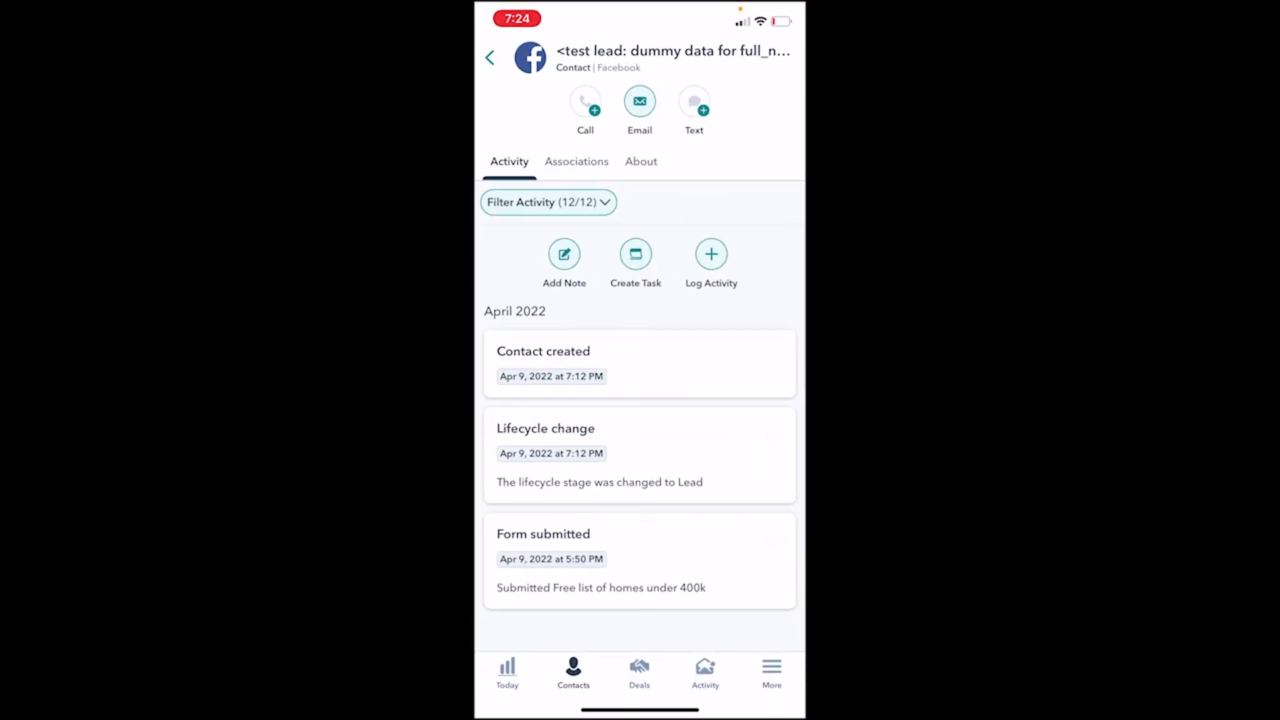
left_click(490, 57)
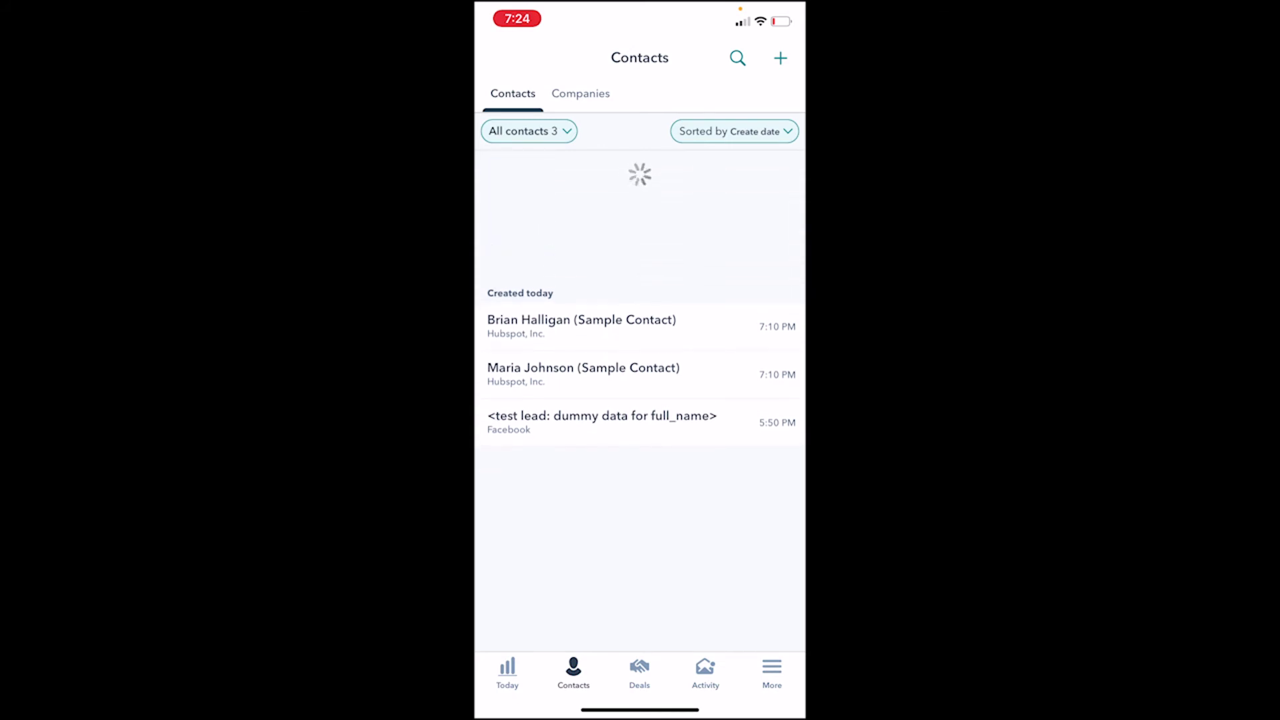
left_click(734, 131)
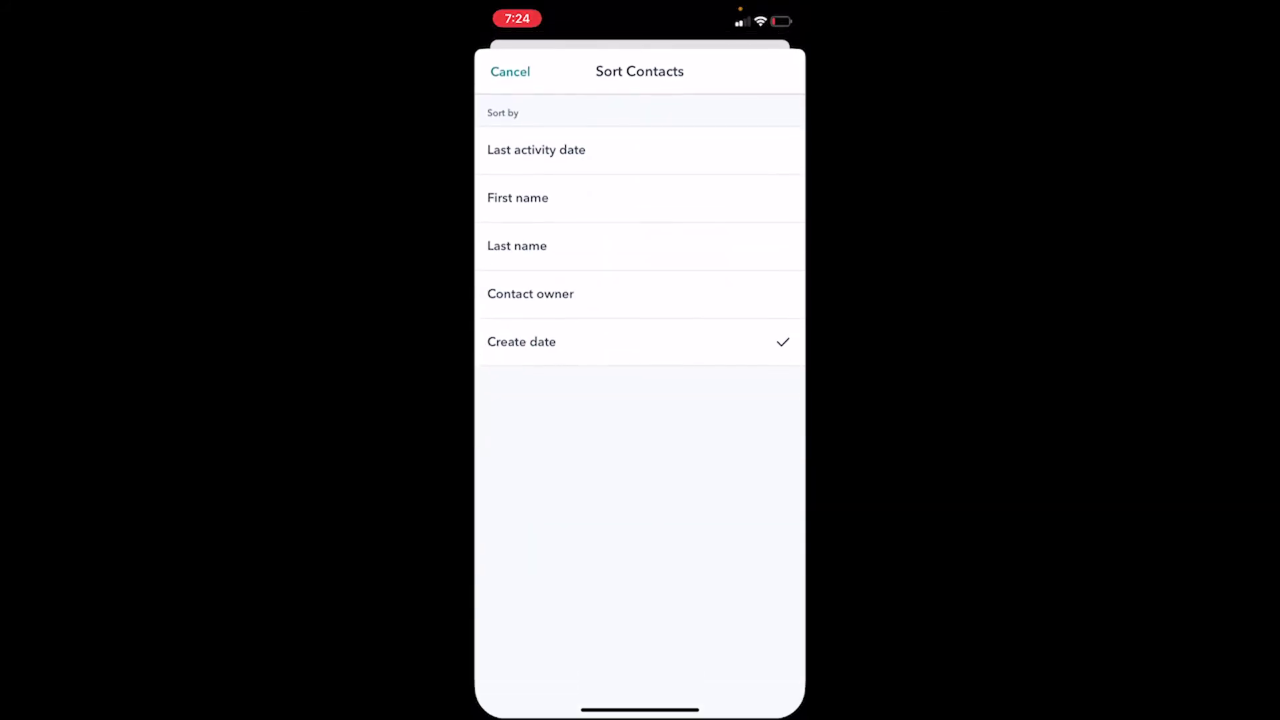
left_click(508, 71)
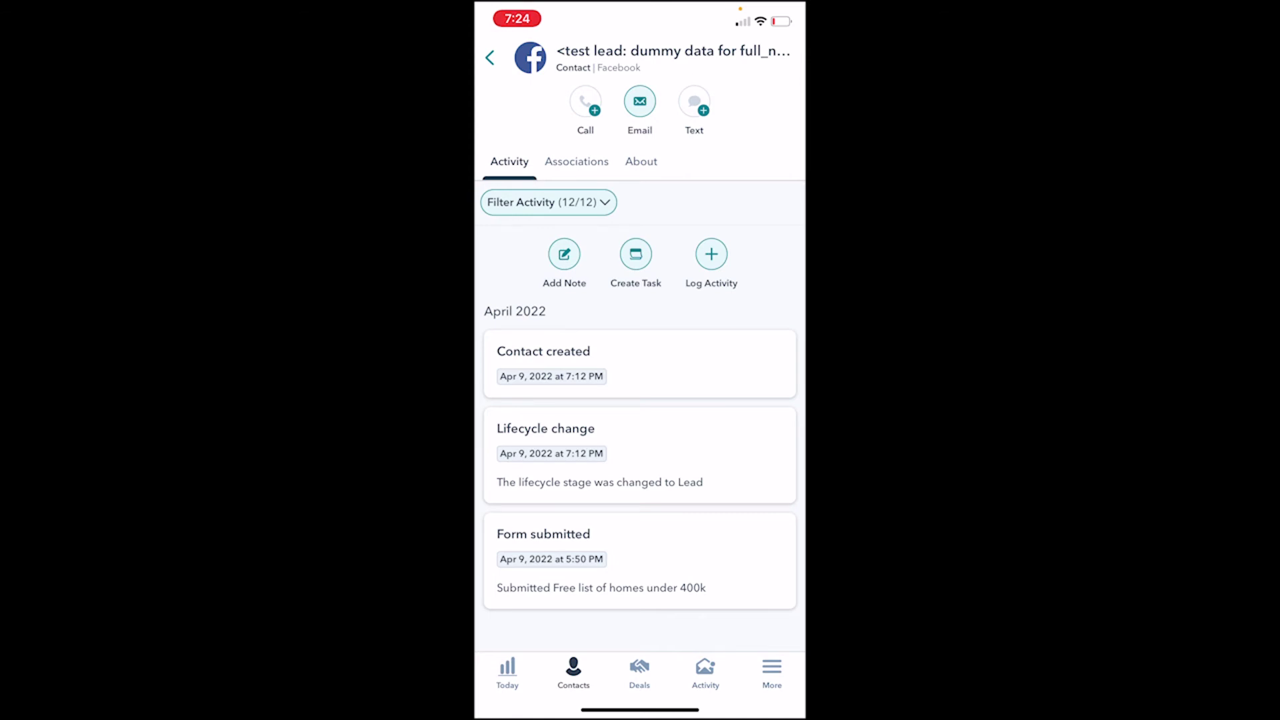
left_click(641, 161)
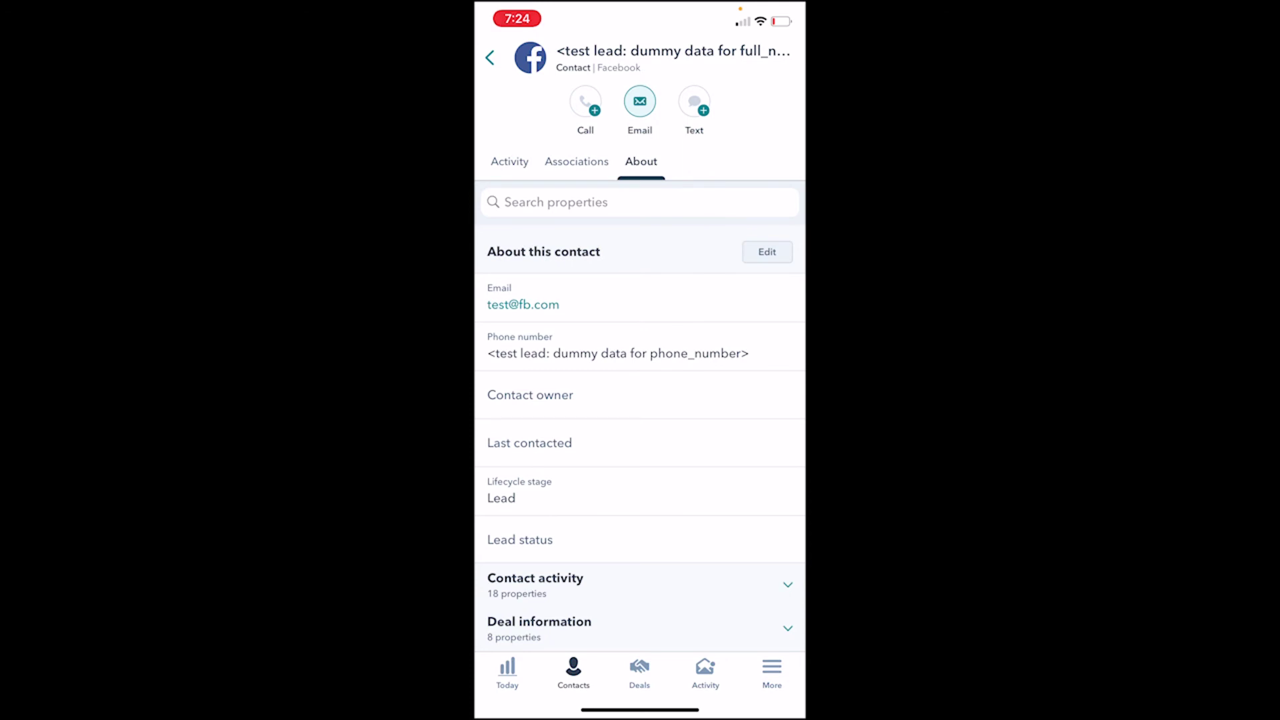
scroll(640, 413, "up", 2)
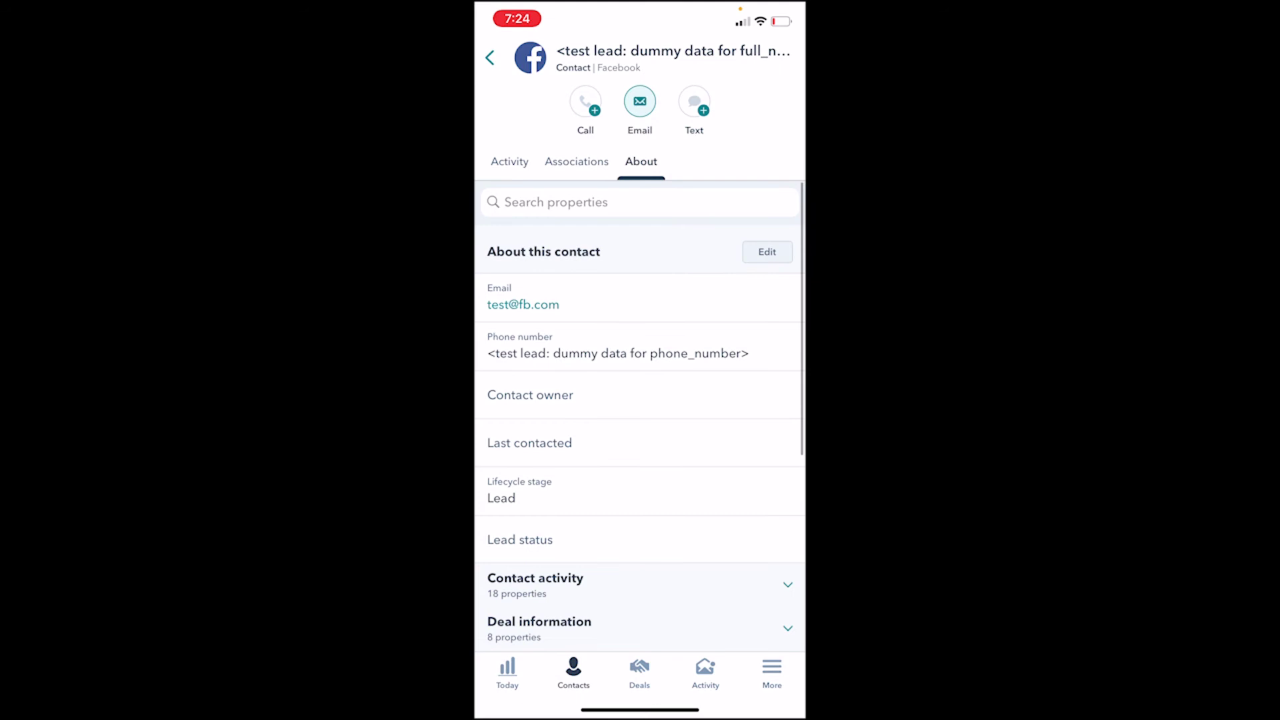
left_click(509, 162)
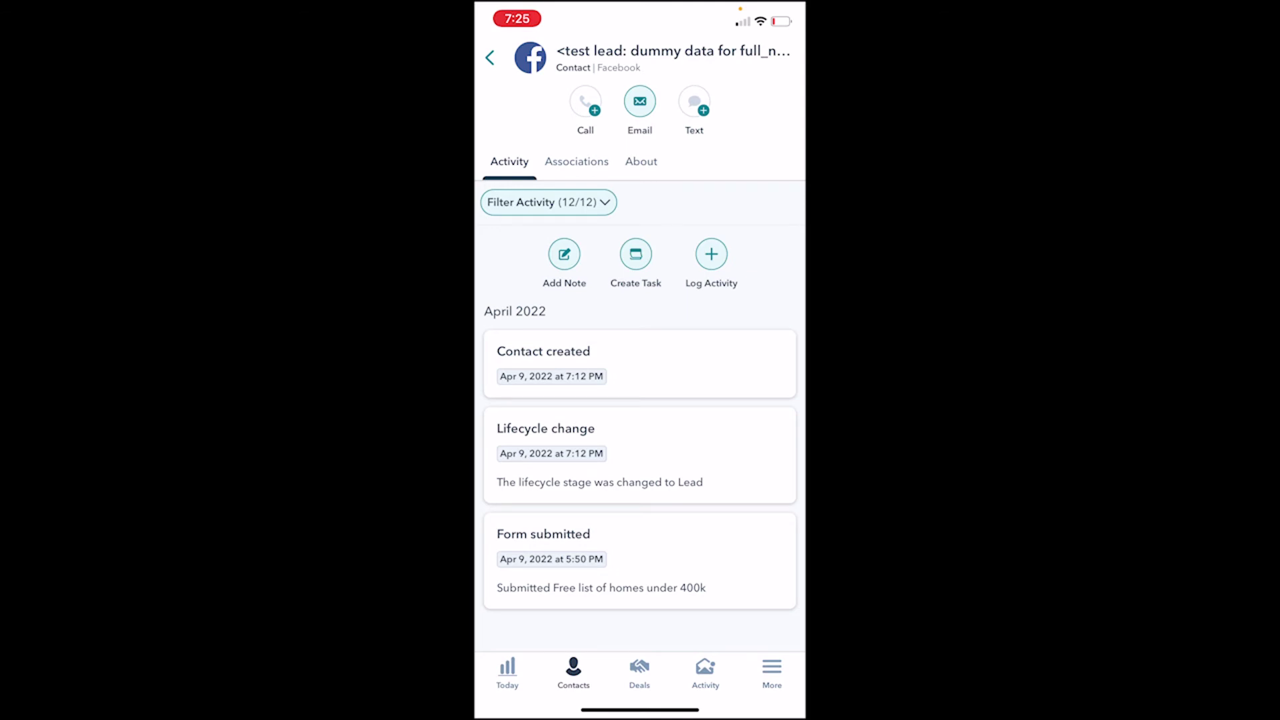
left_click(640, 161)
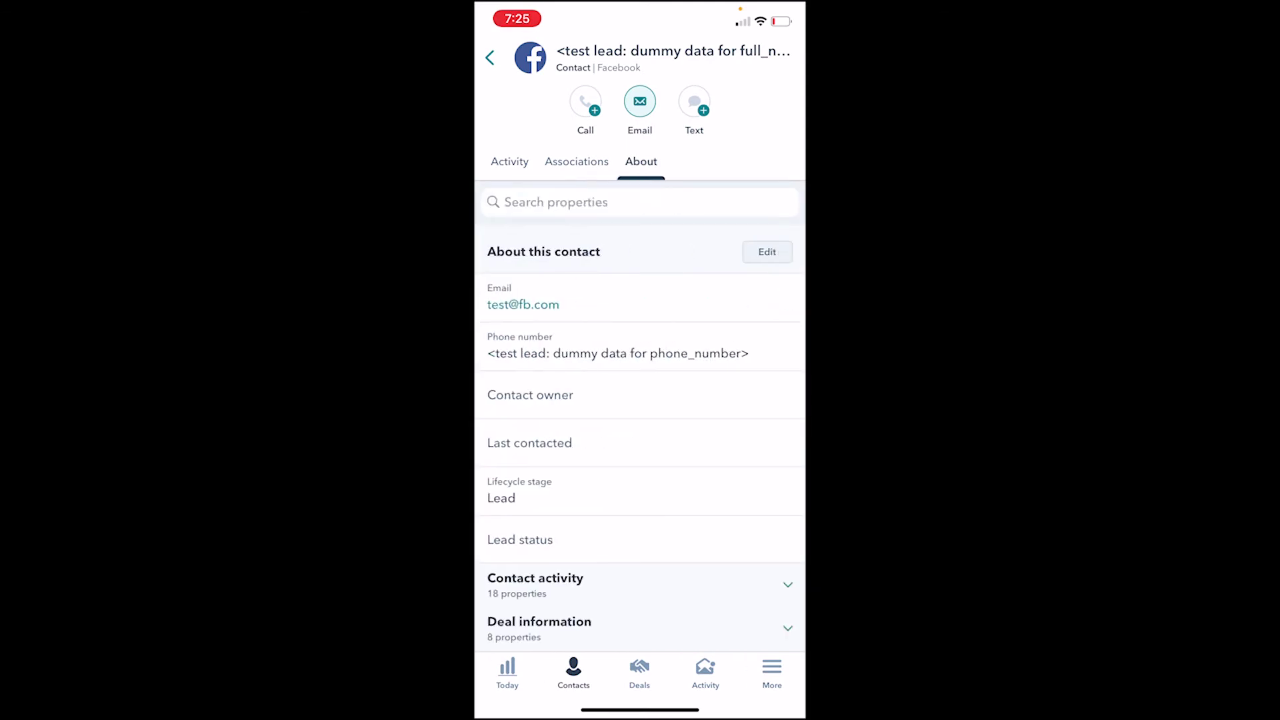
scroll(640, 406, "down", 5)
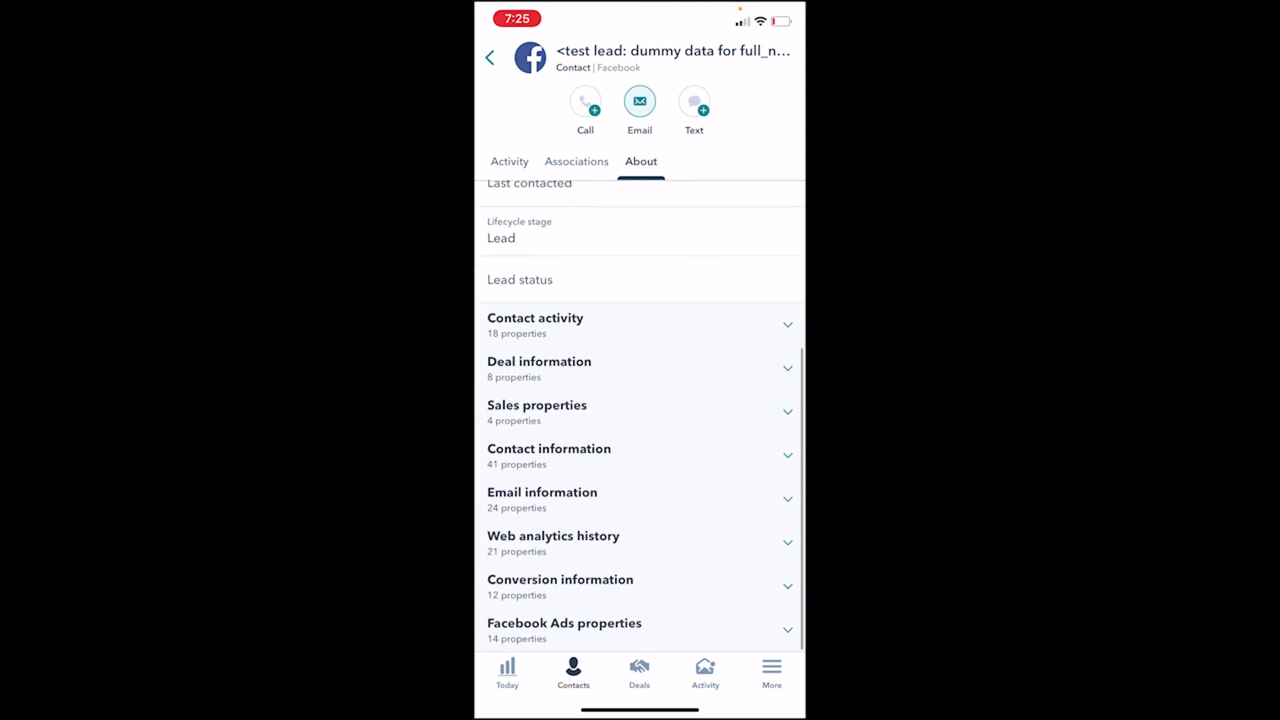
scroll(640, 413, "down", 10)
scroll(640, 413, "up", 8)
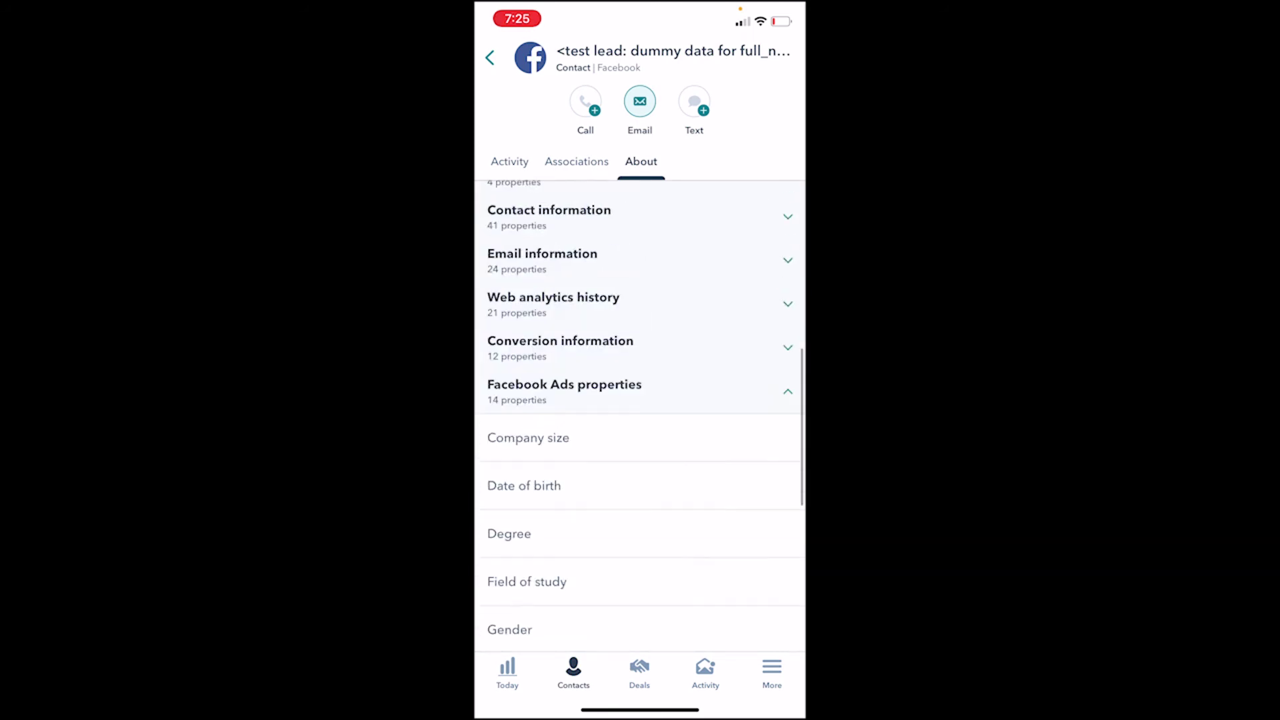
left_click(564, 448)
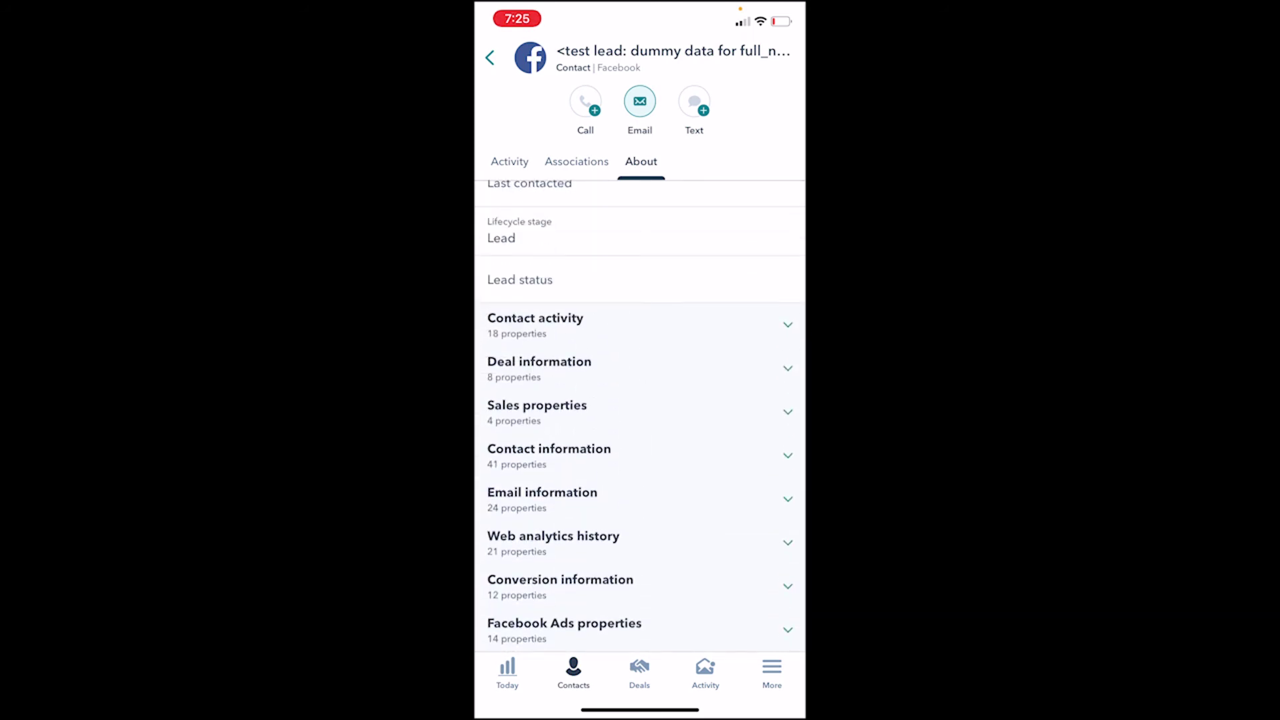
scroll(640, 413, "up", 5)
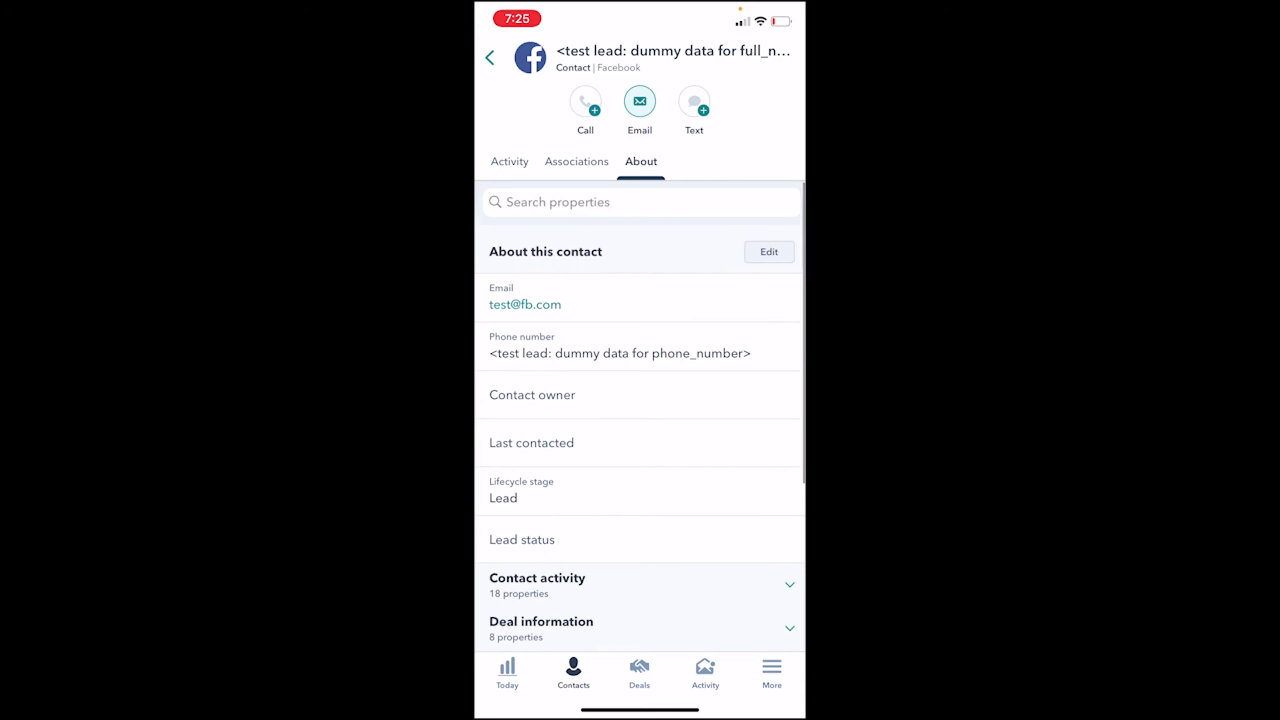
left_click(509, 162)
left_click(489, 57)
left_click_drag(640, 267, 640, 447)
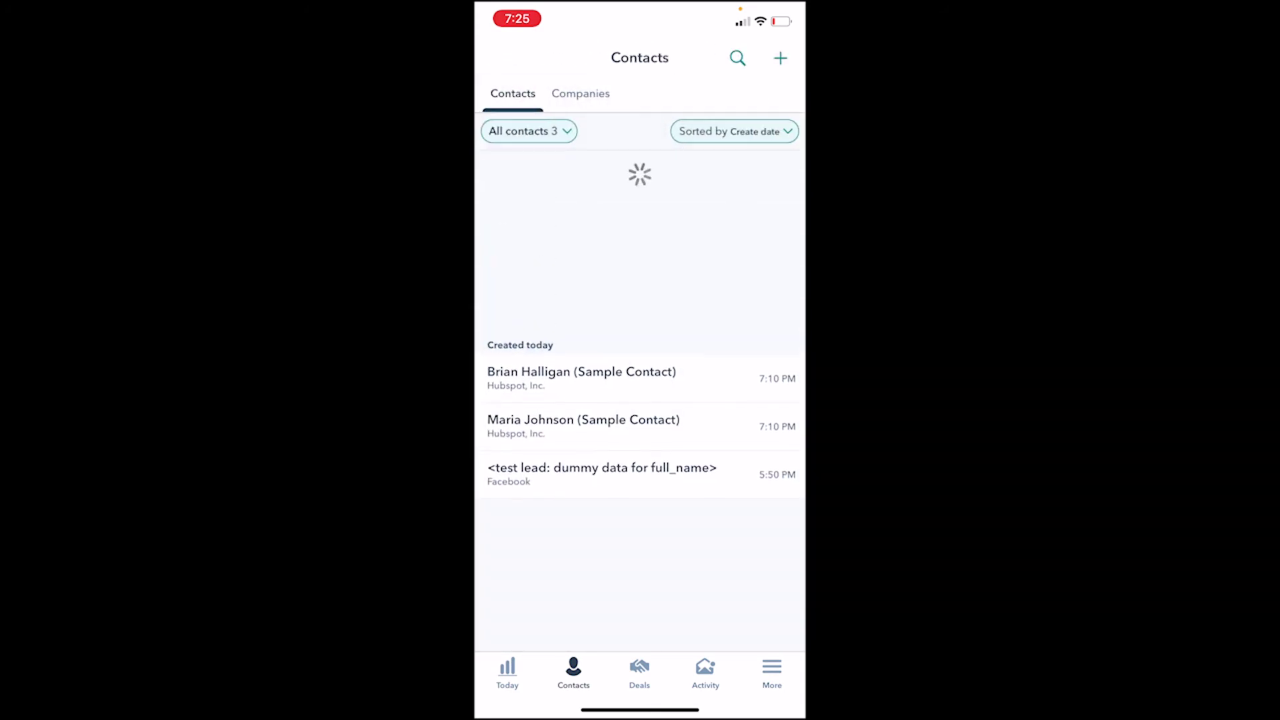
left_click_drag(640, 709, 640, 467)
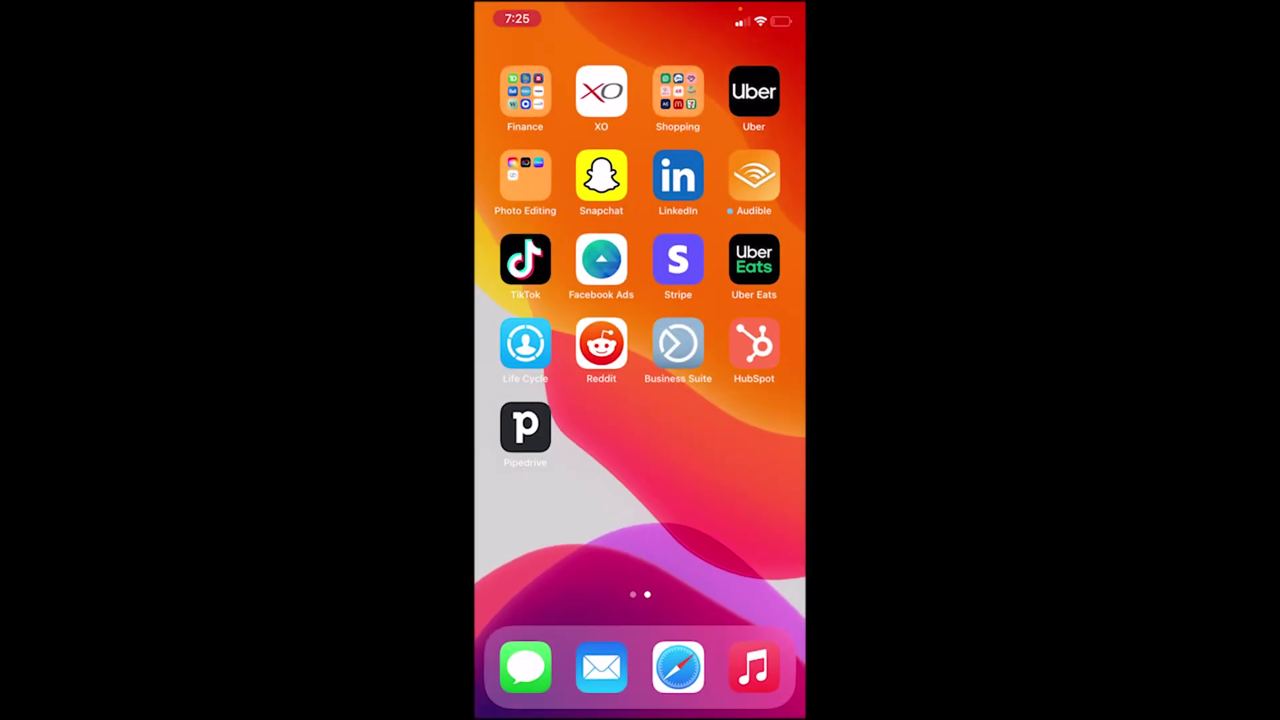
left_click(751, 342)
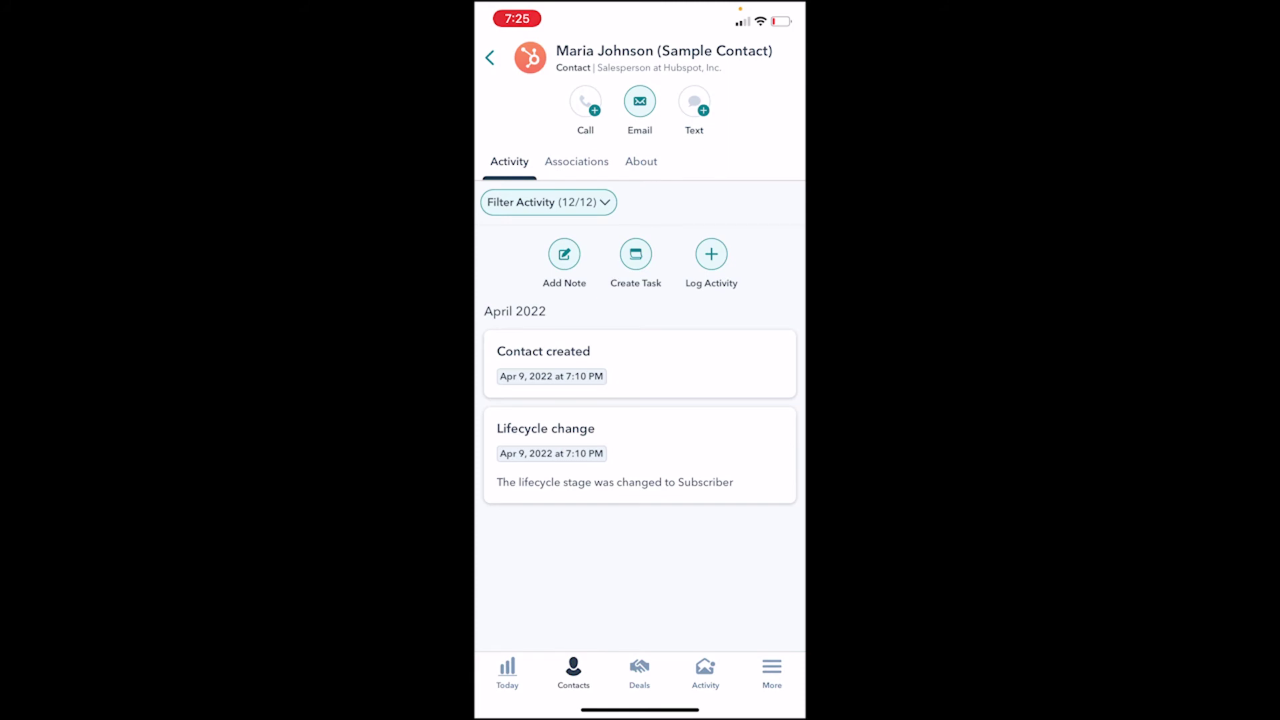
left_click(640, 161)
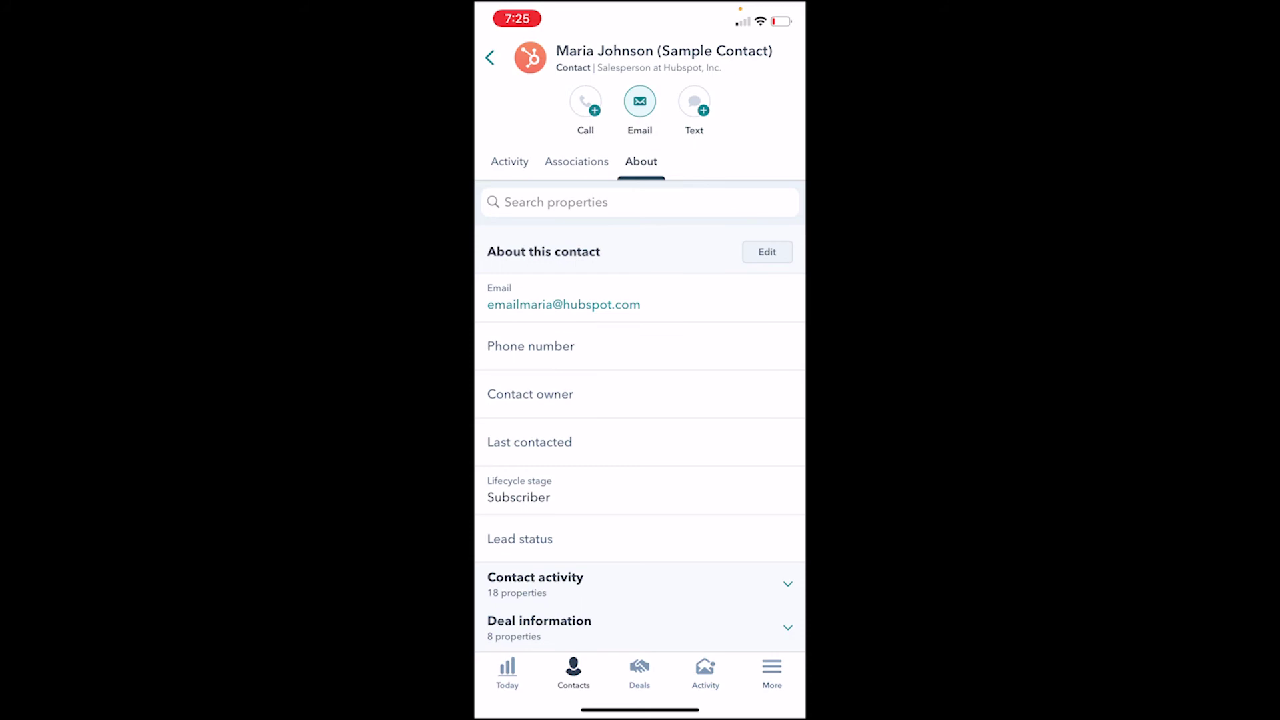
left_click(510, 162)
left_click(489, 58)
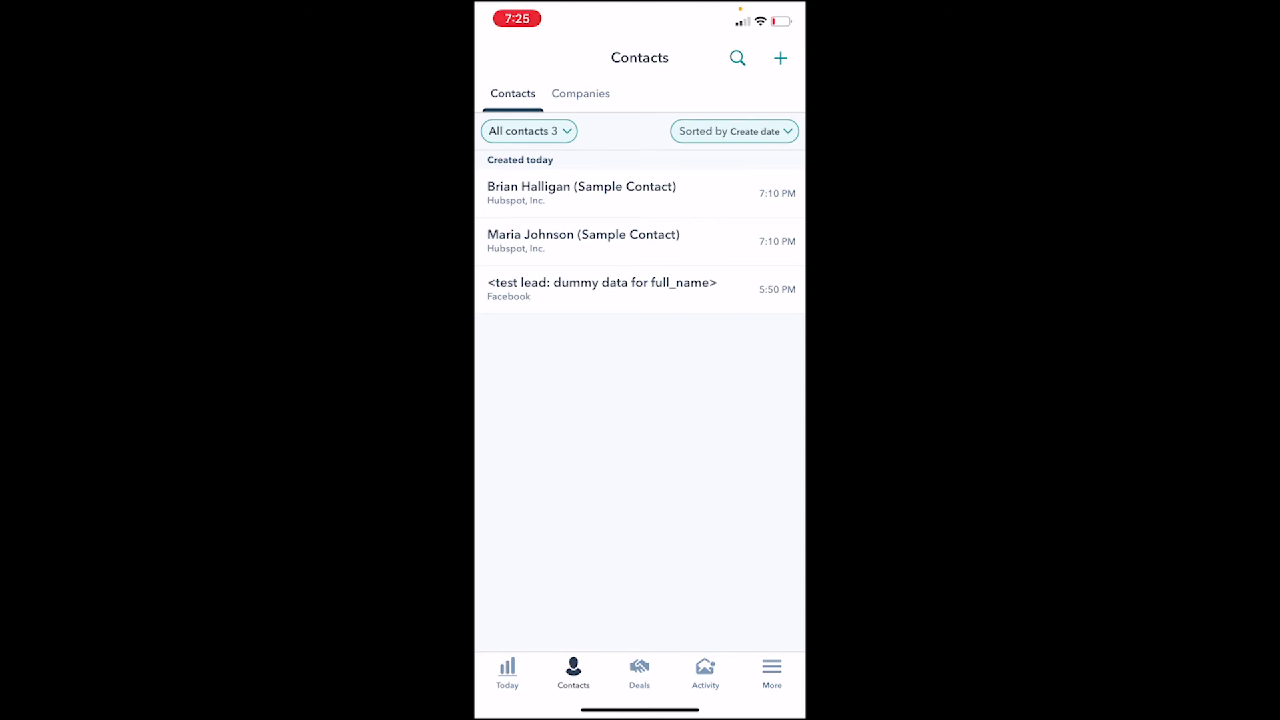
left_click(581, 193)
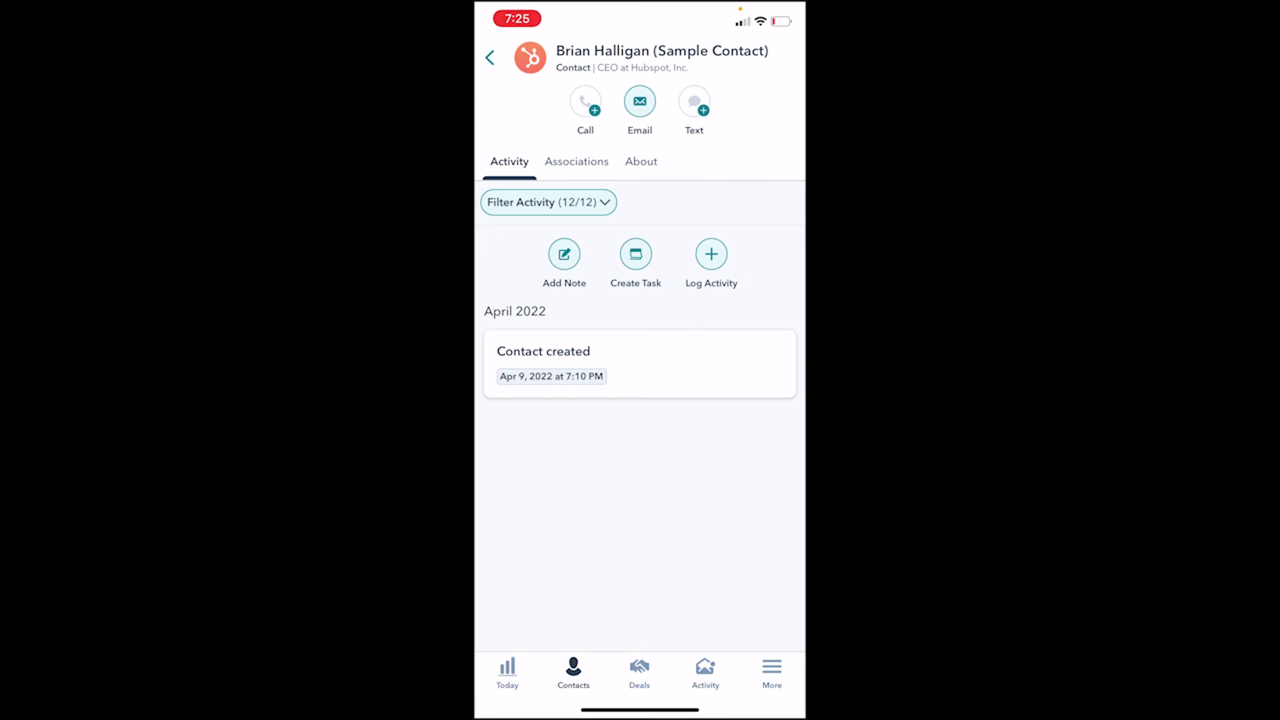
scroll(639, 400, "up", 3)
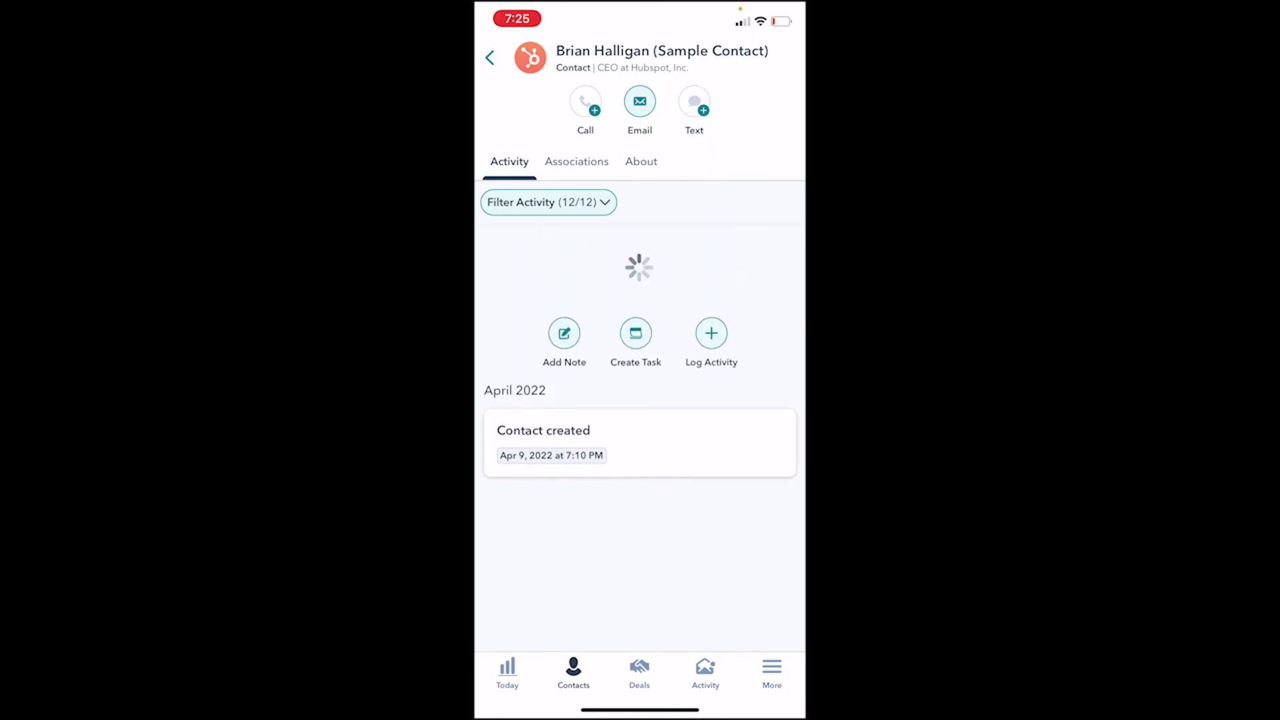
left_click(640, 162)
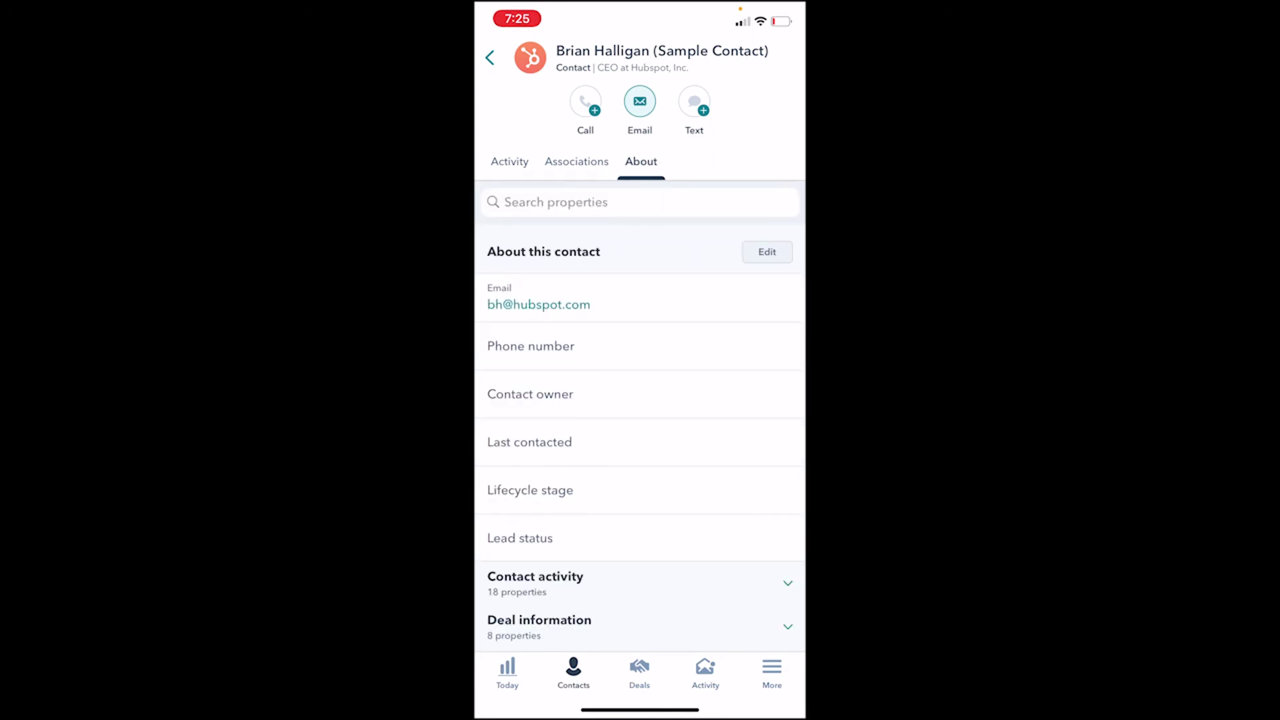
left_click(509, 161)
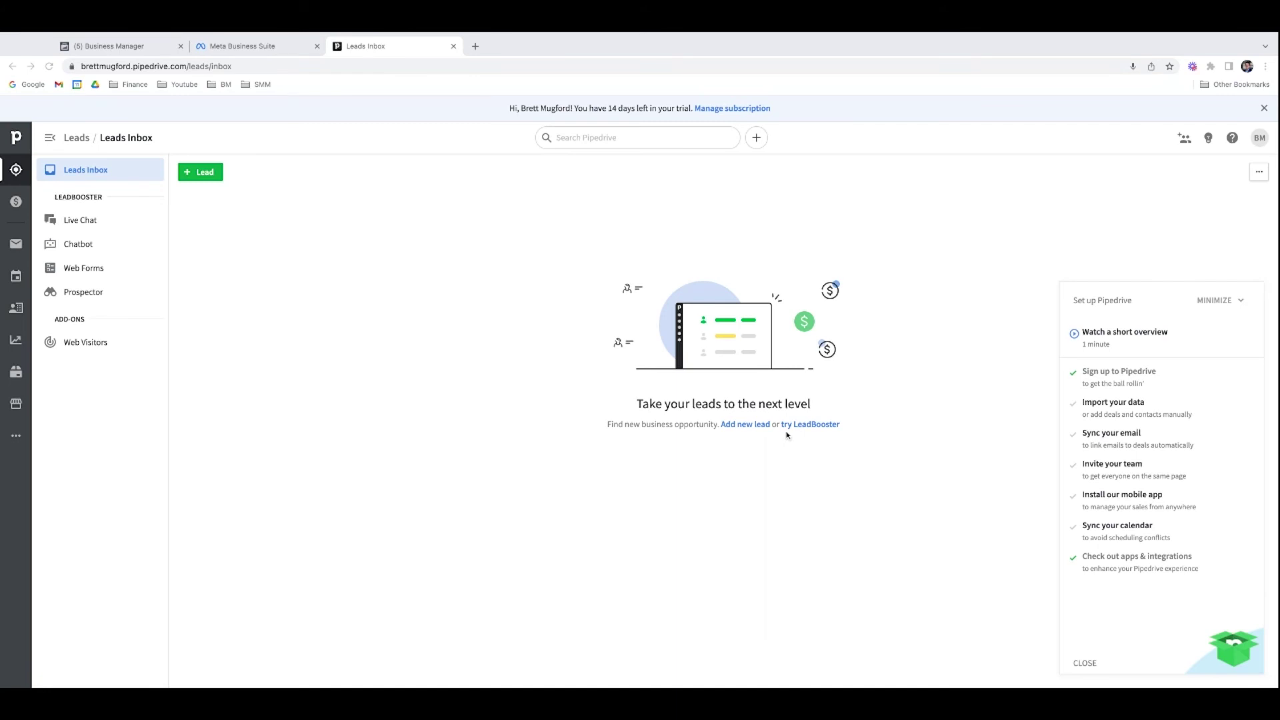
Step: Search the Pipedrive Marketplace for 'facebook' and open the Facebook Lead Ads listing
left_click(85, 172)
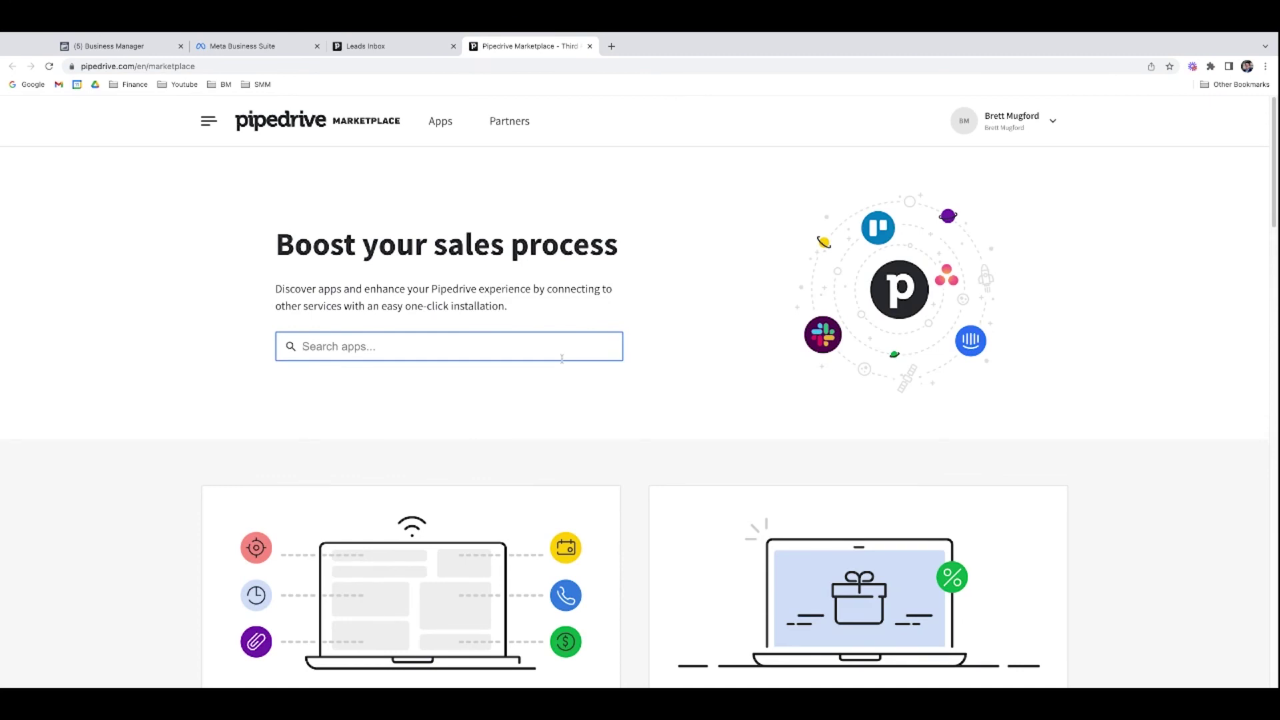
type("facebook")
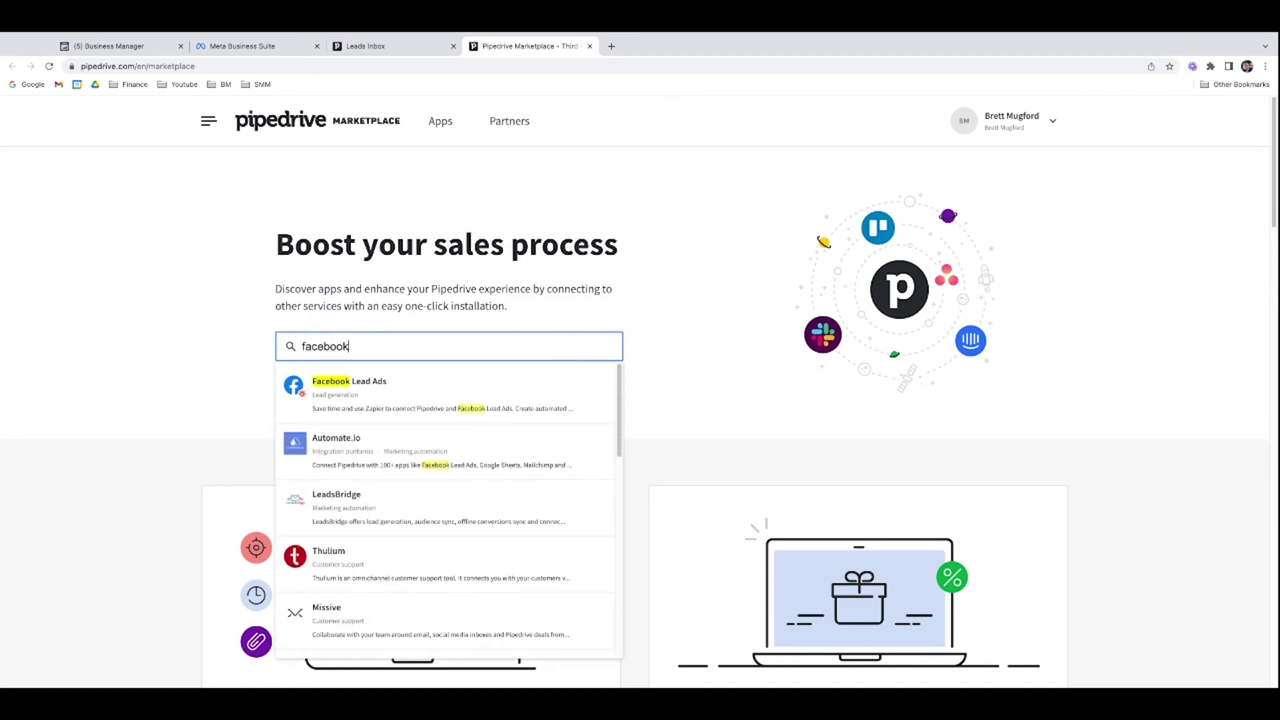
left_click(460, 393)
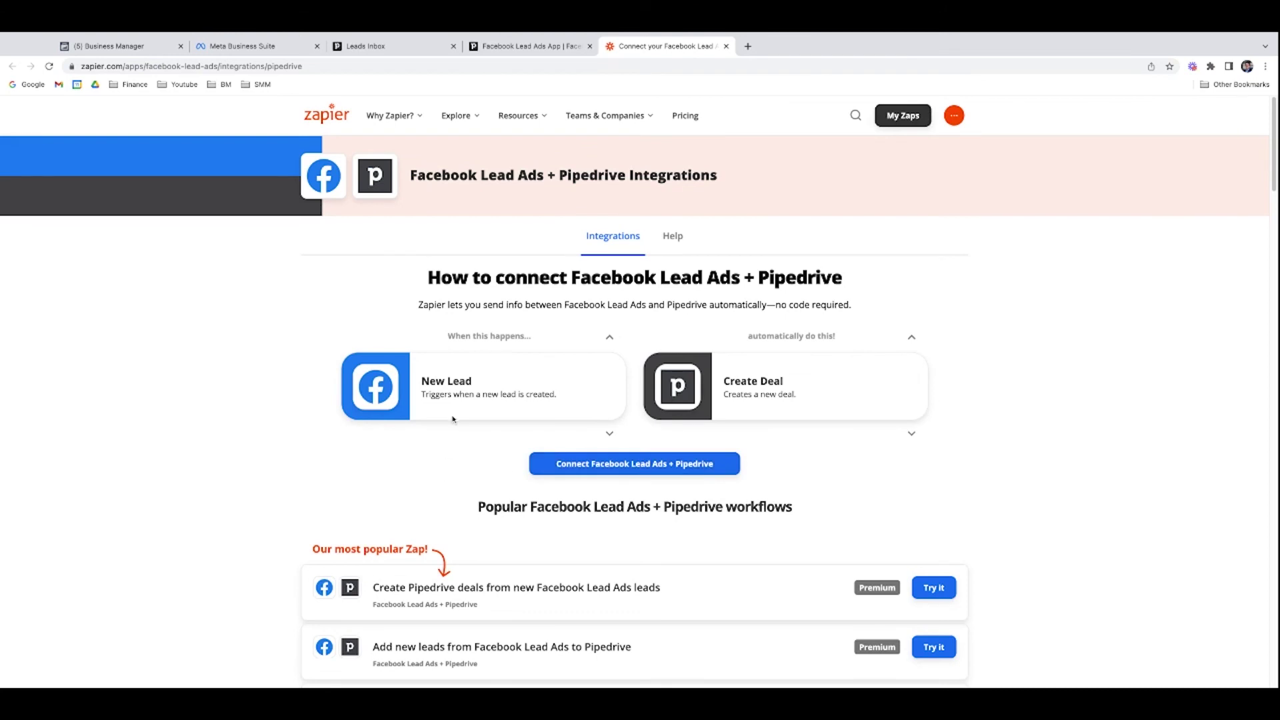
Step: Launch the 'Add new leads from Facebook Lead Ads to Pipedrive' template from the popular workflows list
scroll(451, 413, "down", 1)
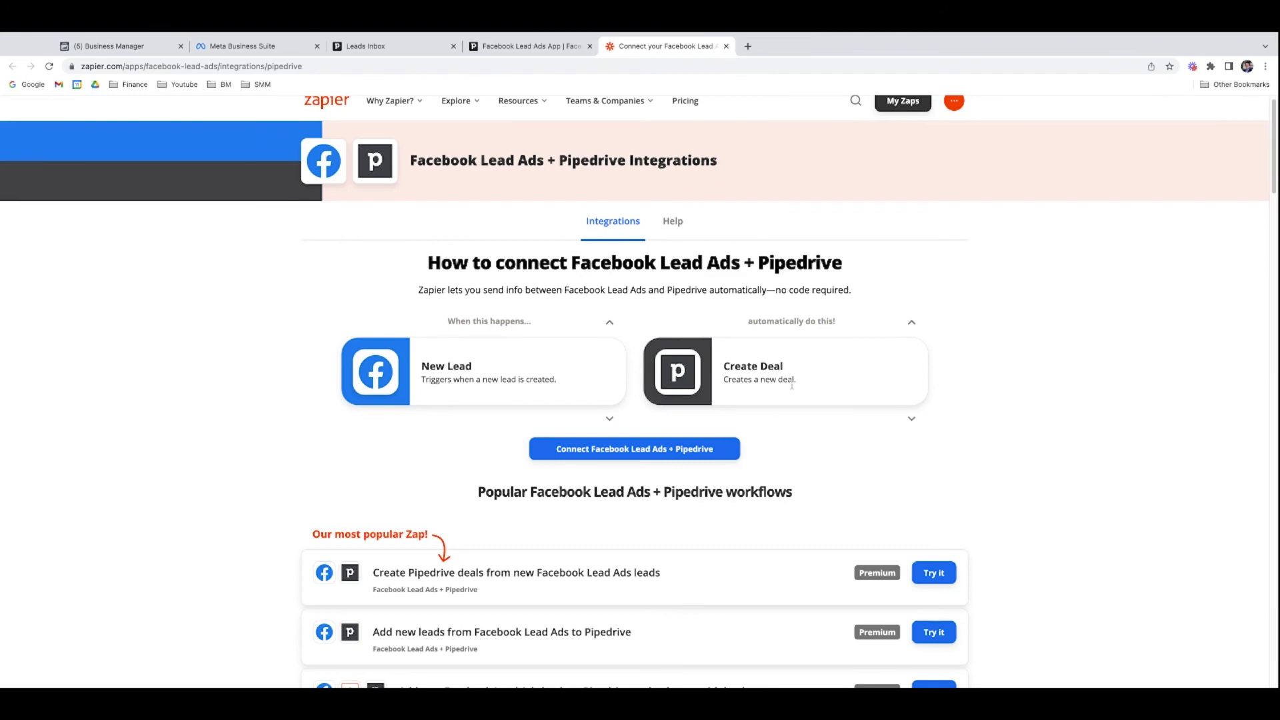
scroll(792, 385, "down", 3)
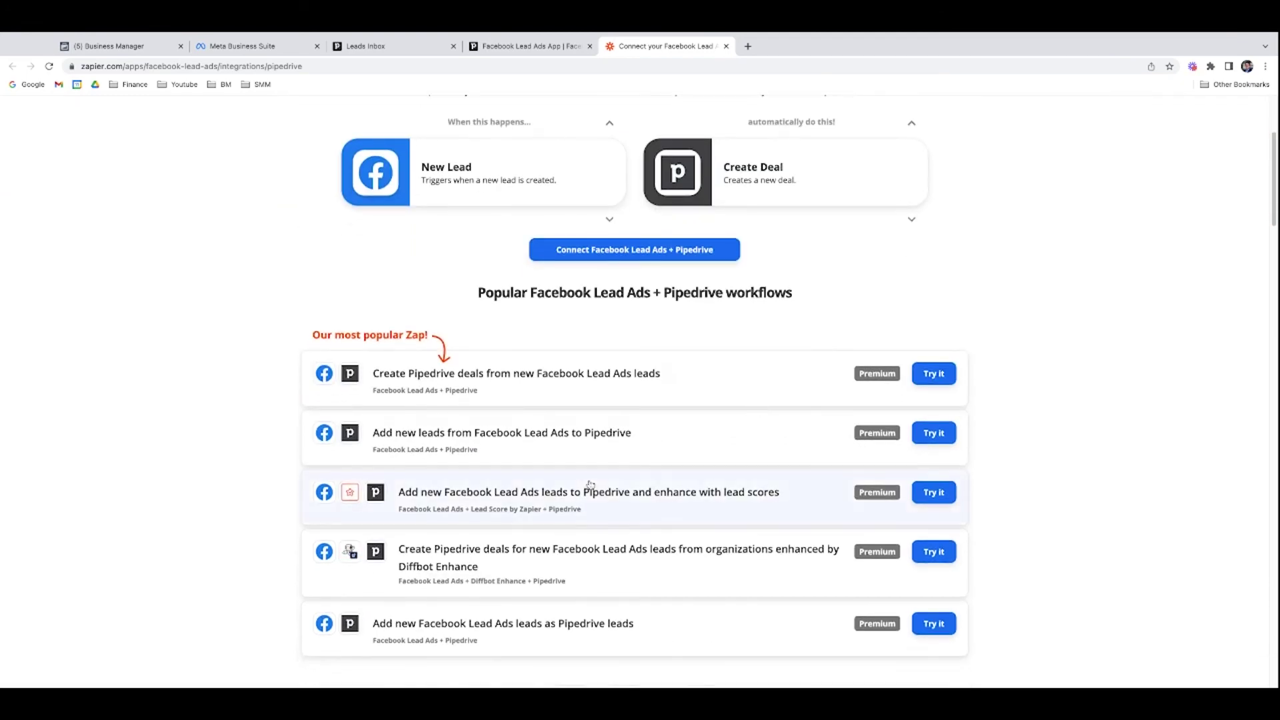
scroll(589, 485, "down", 1)
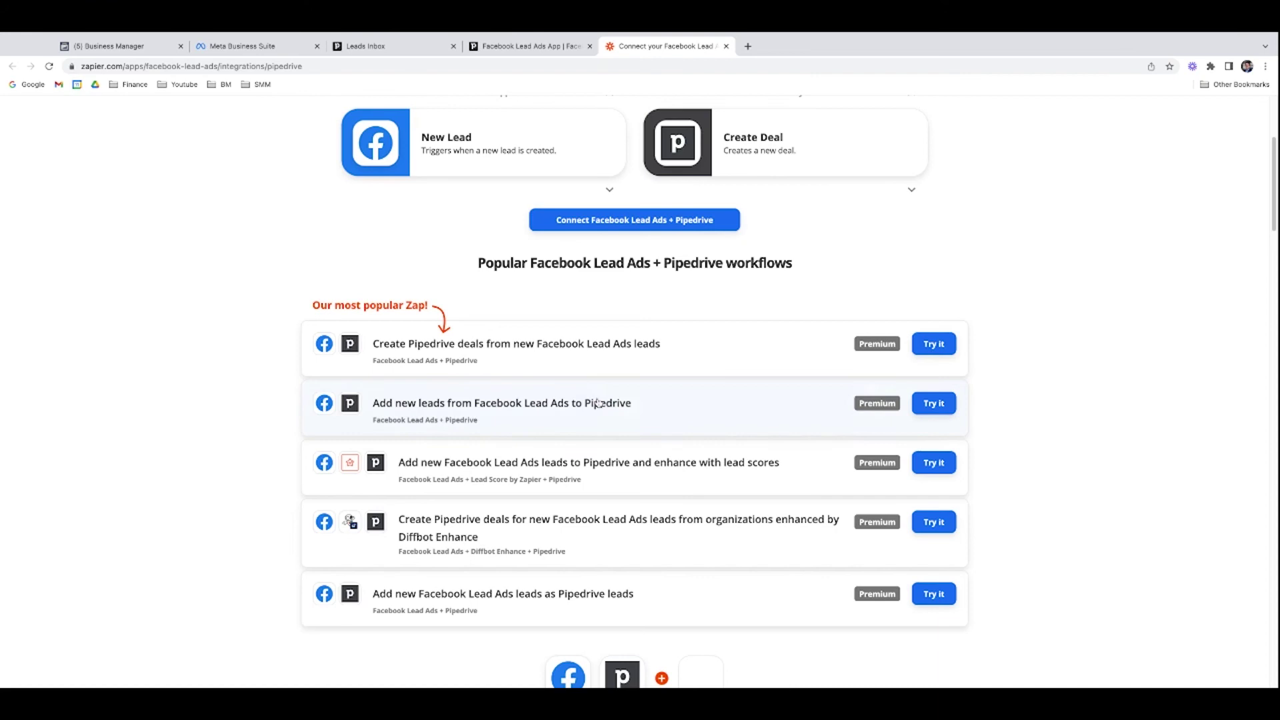
left_click(934, 404)
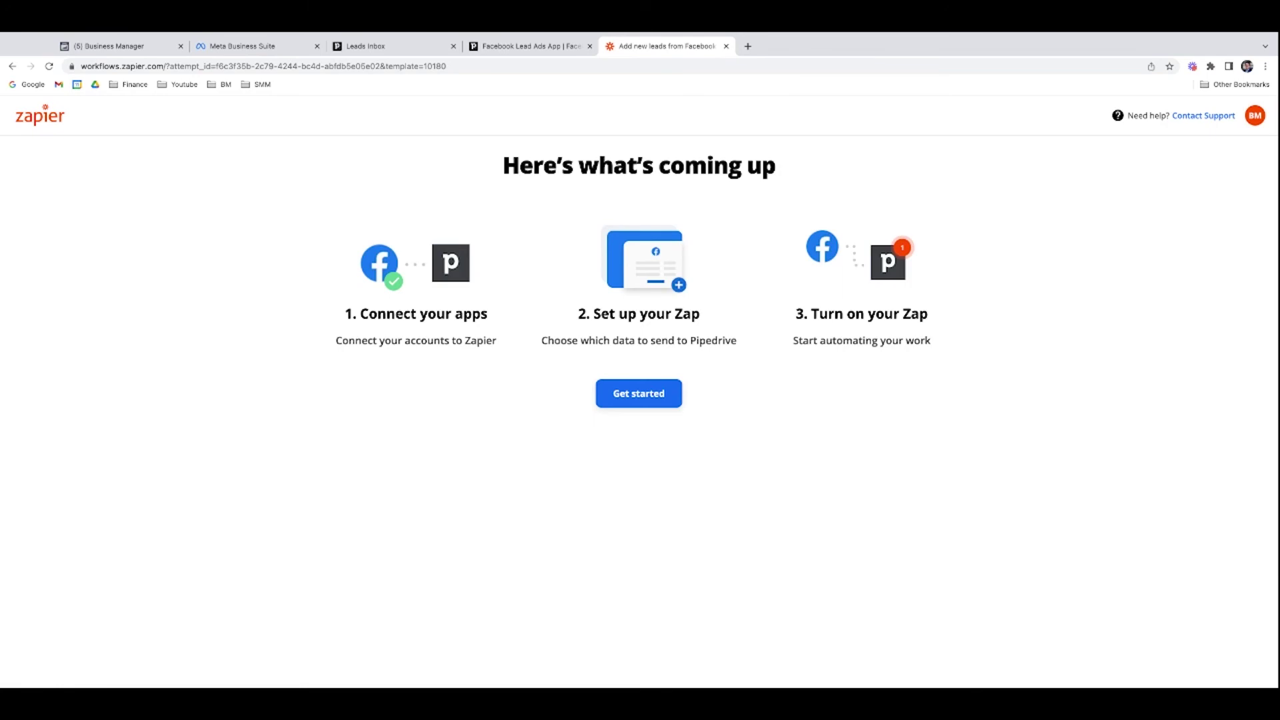
Step: Start the Zap setup, keeping the connected Facebook Lead Ads account and preselected Page
left_click(672, 393)
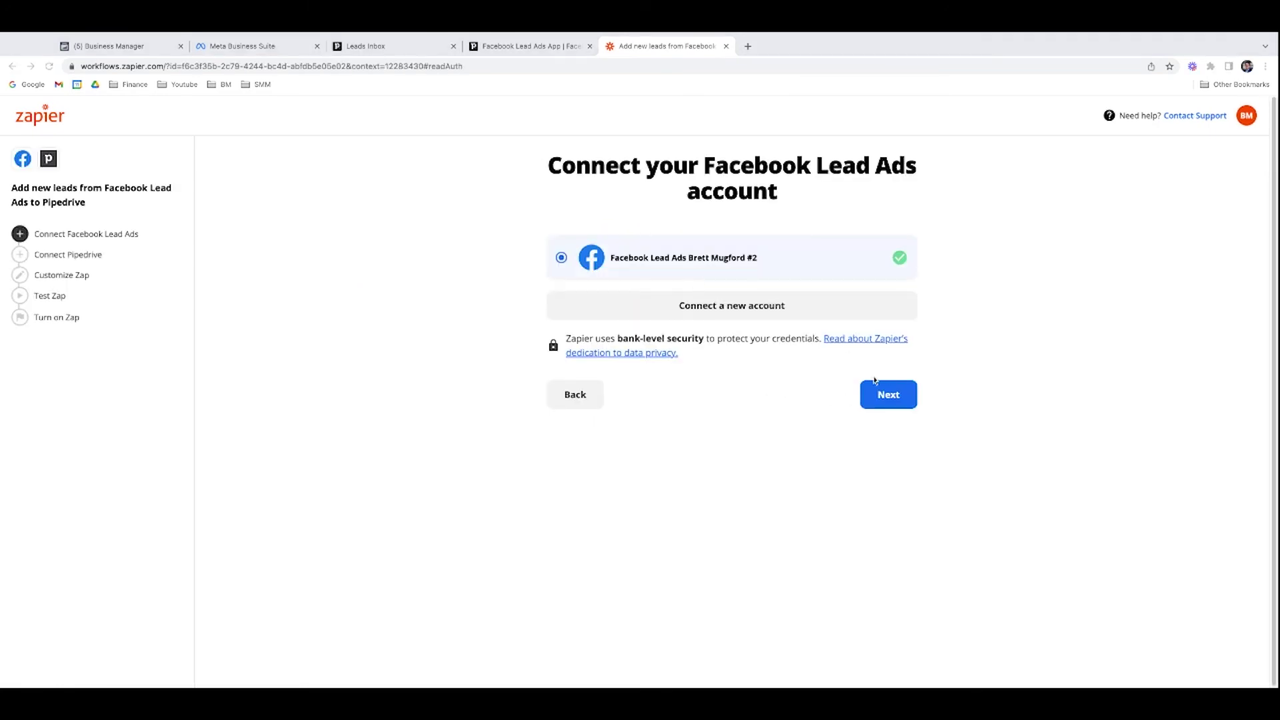
left_click(893, 396)
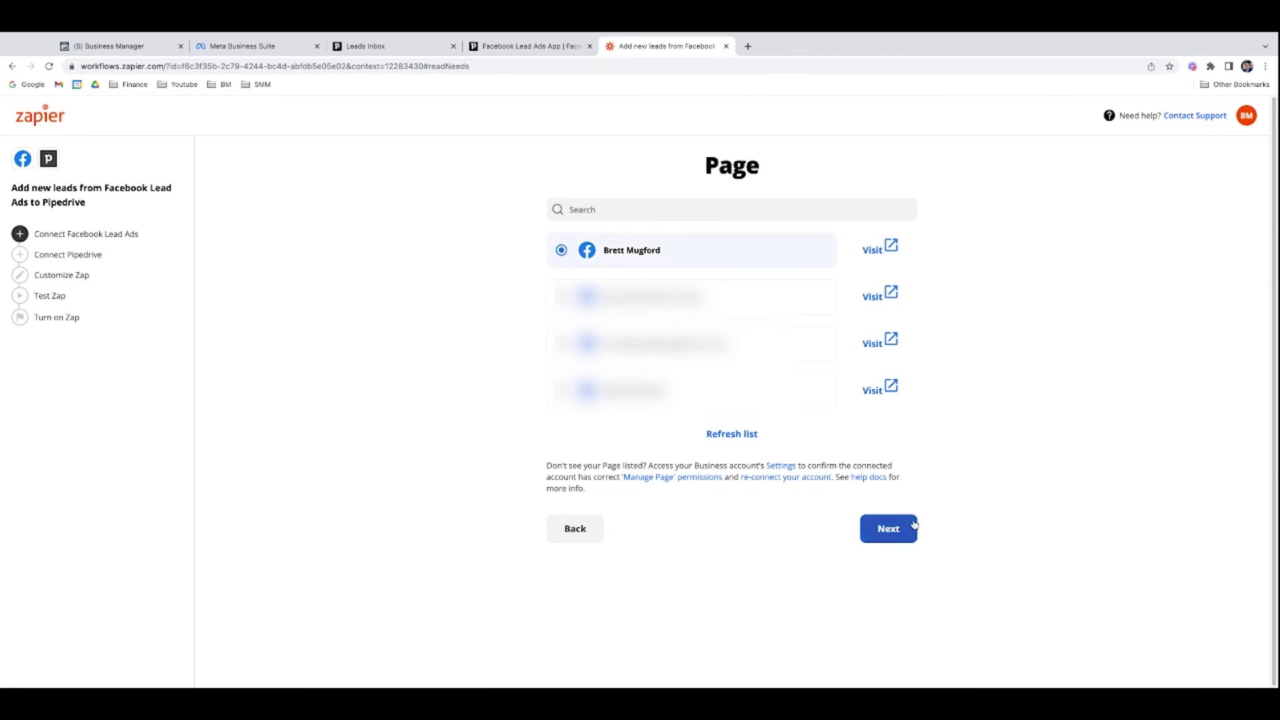
left_click(904, 529)
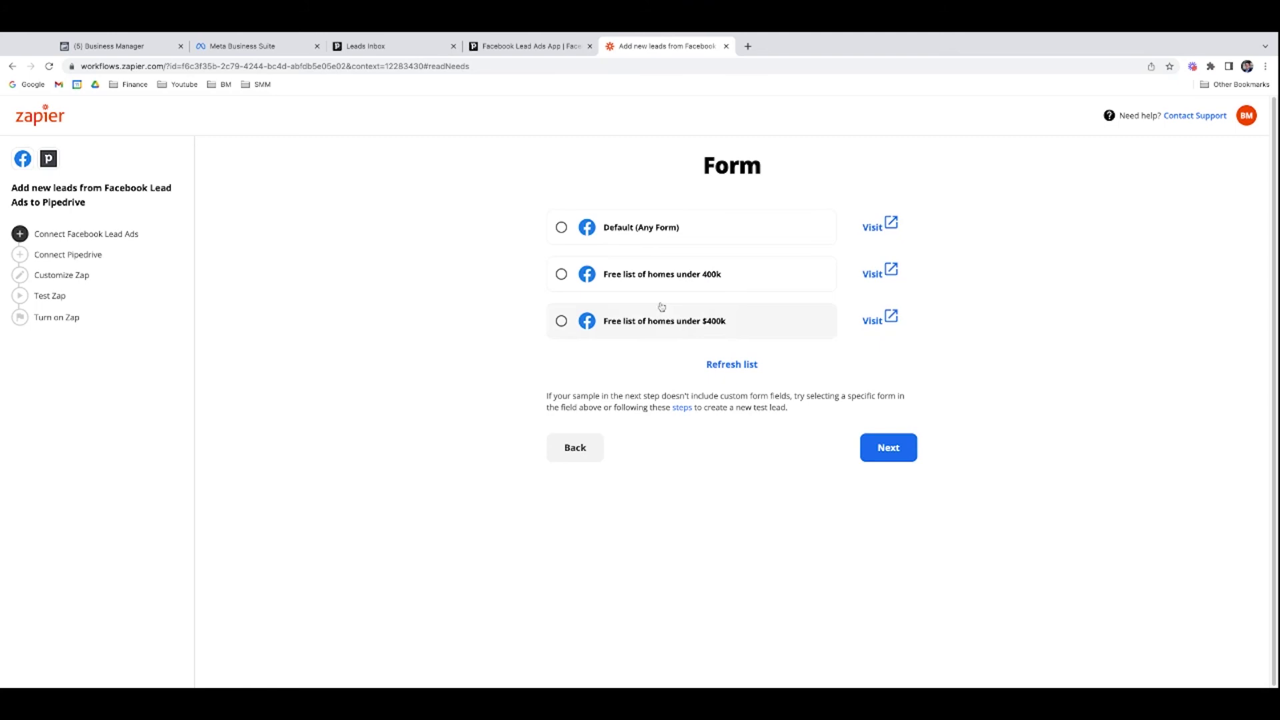
Step: Choose the 'Free list of homes under 400k' form and connect a Pipedrive account
left_click(651, 278)
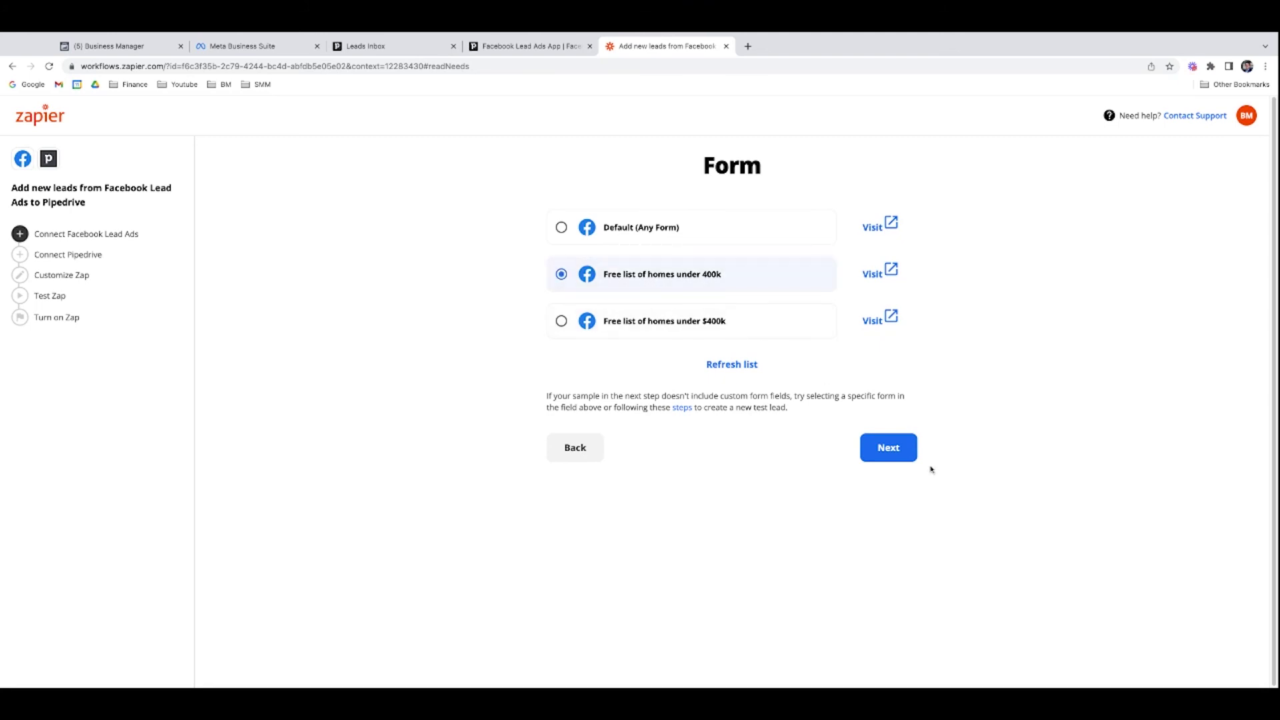
left_click(897, 448)
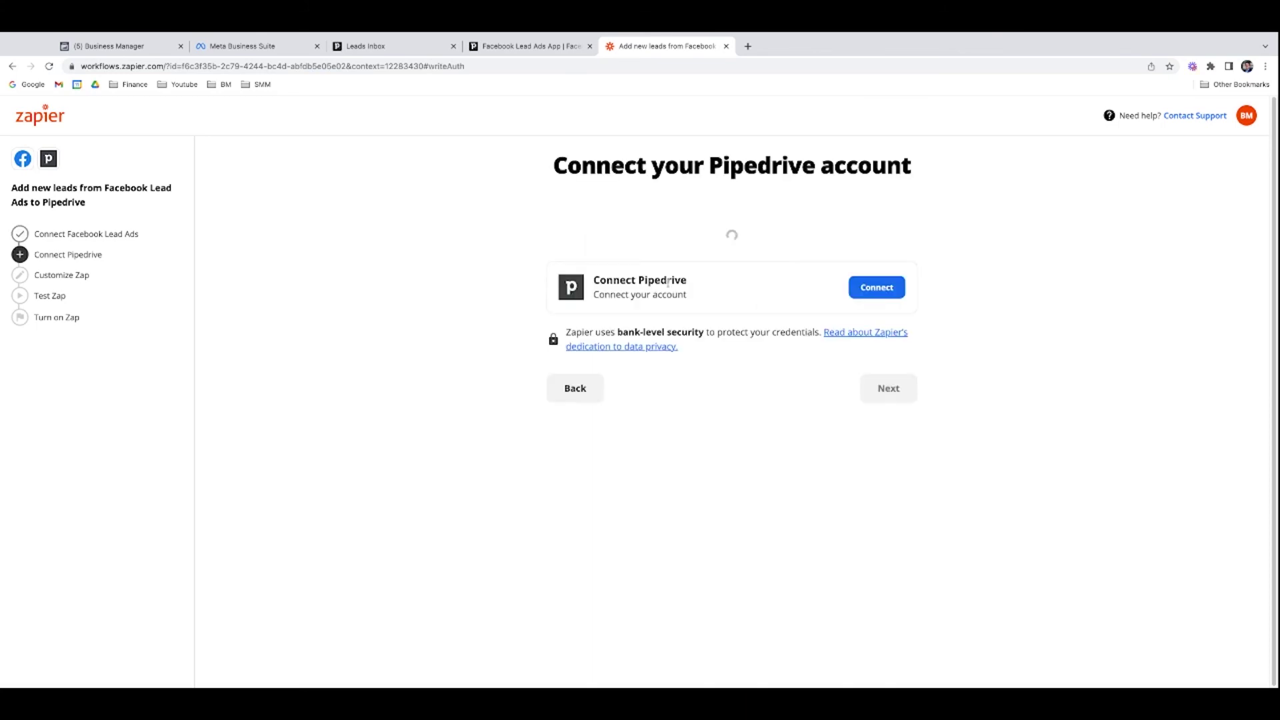
left_click(886, 296)
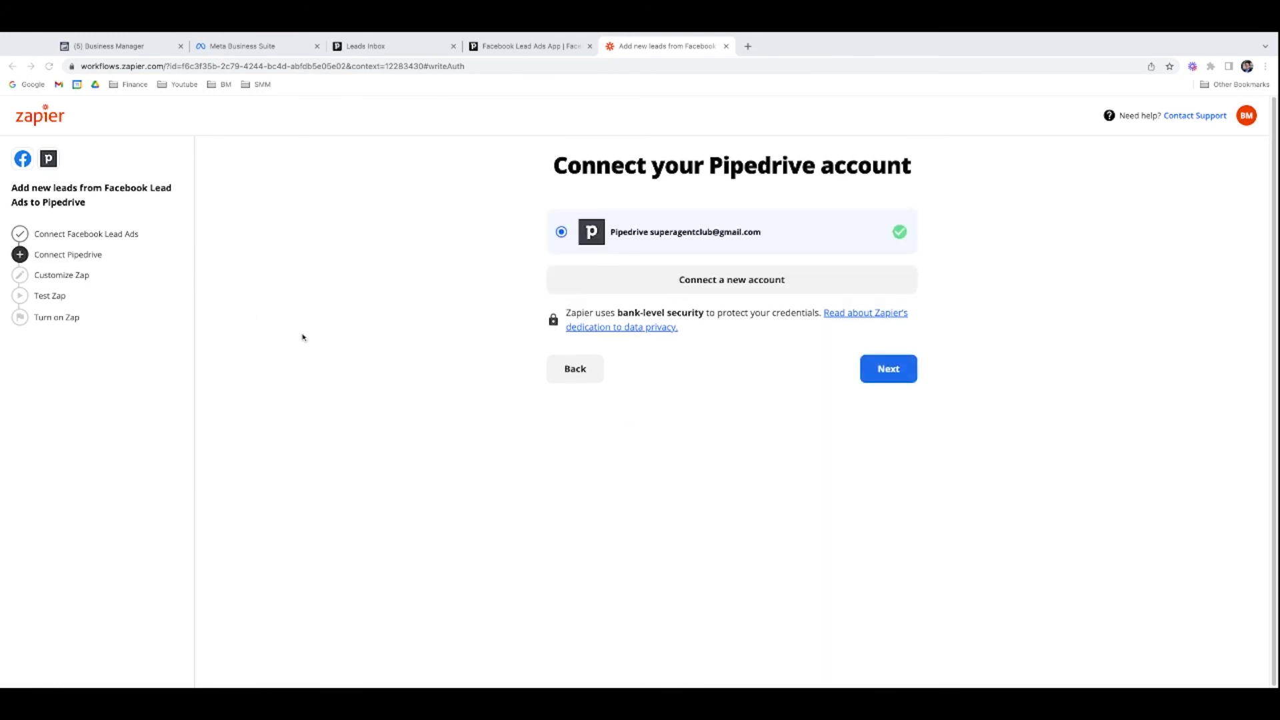
Step: Continue with the connected Pipedrive account and add Phone to the fields to fill
left_click(882, 367)
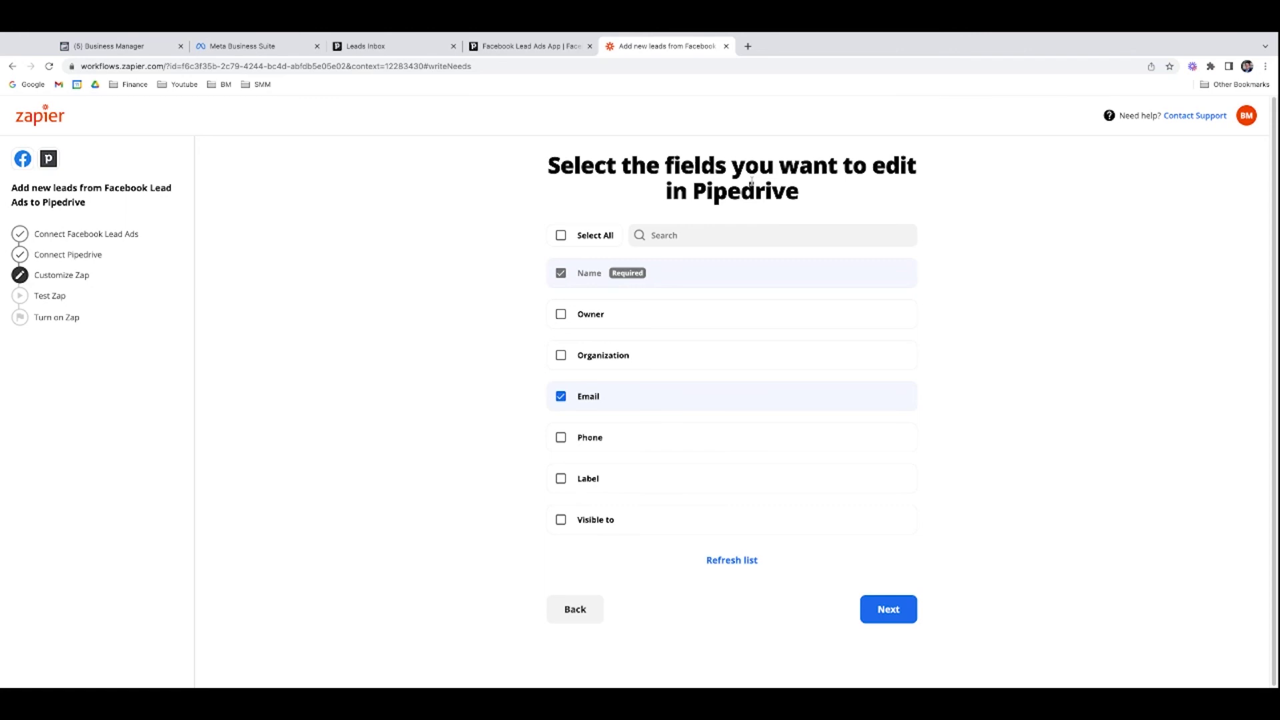
left_click(591, 441)
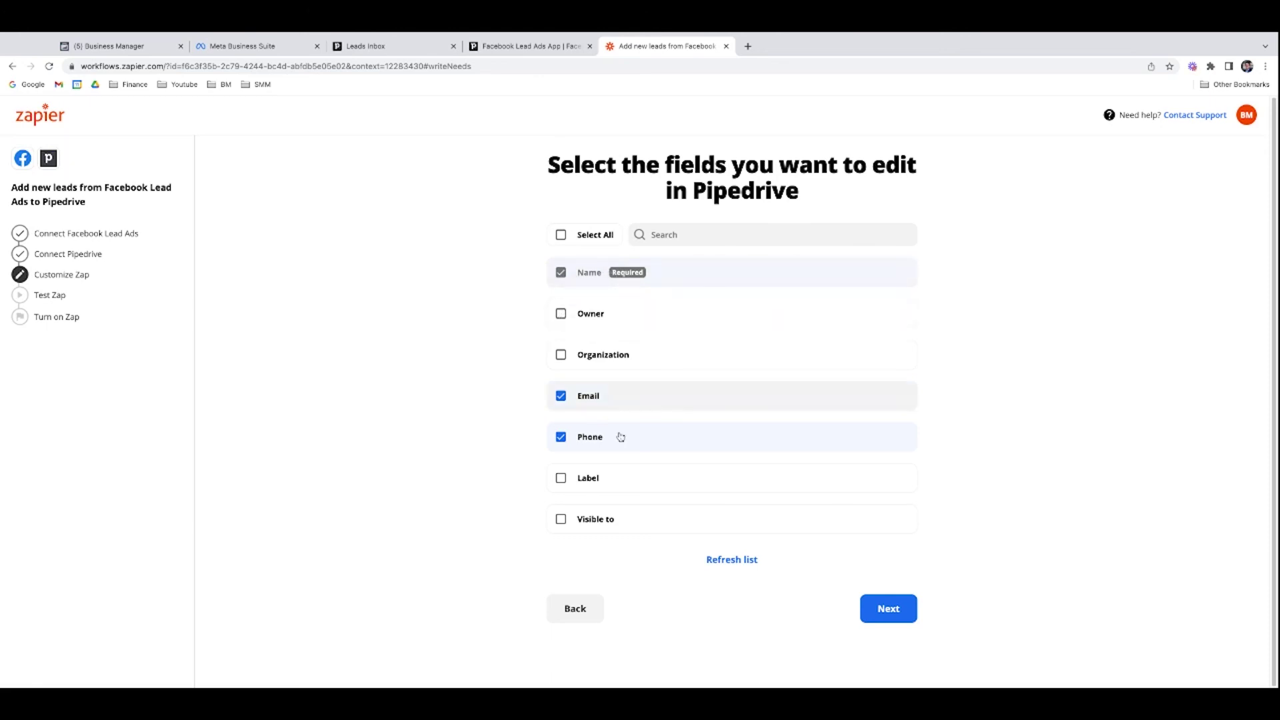
left_click(890, 610)
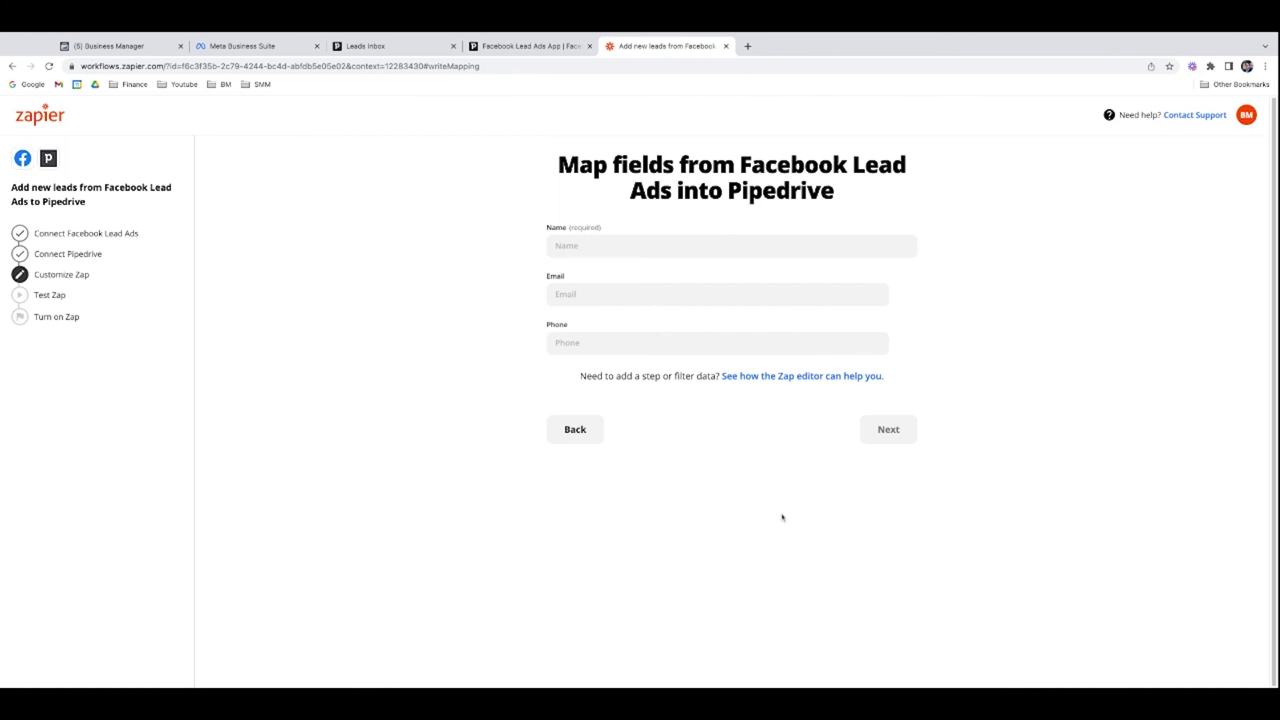
Step: Fill Pipedrive's Name, Email and Phone with the lead's Full Name, Email and Phone Number
left_click(627, 247)
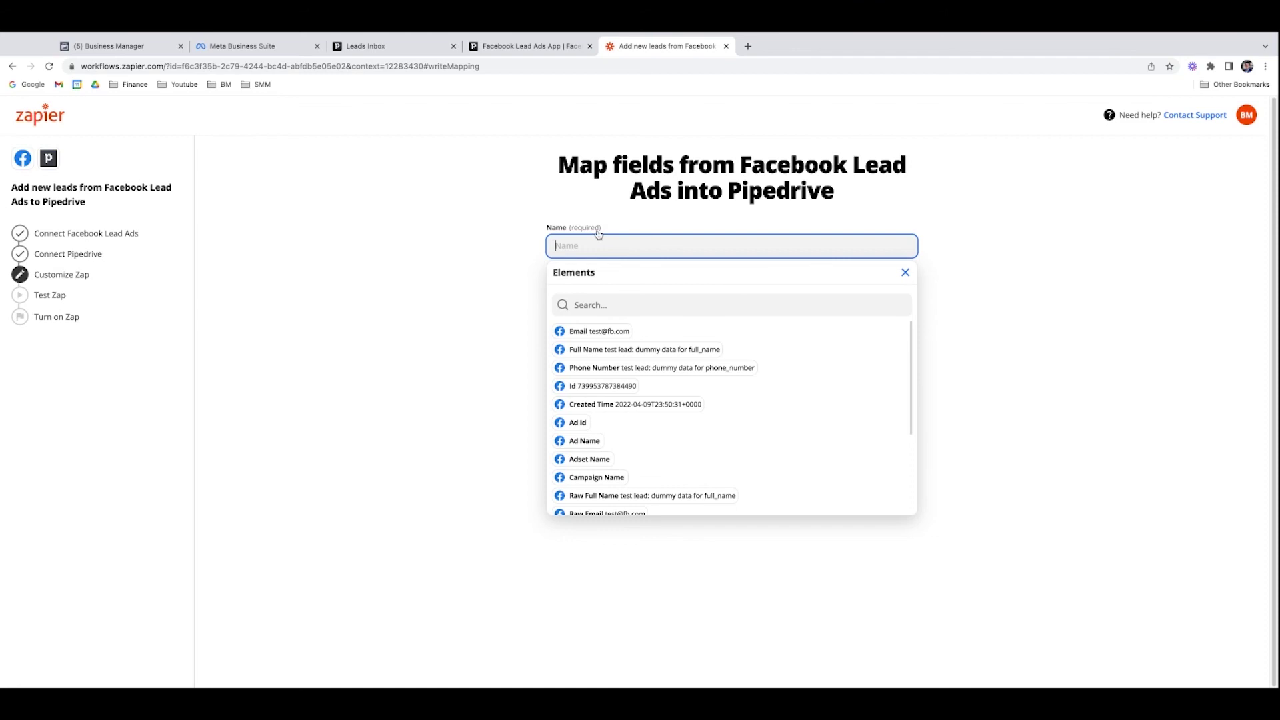
left_click(603, 349)
left_click(826, 295)
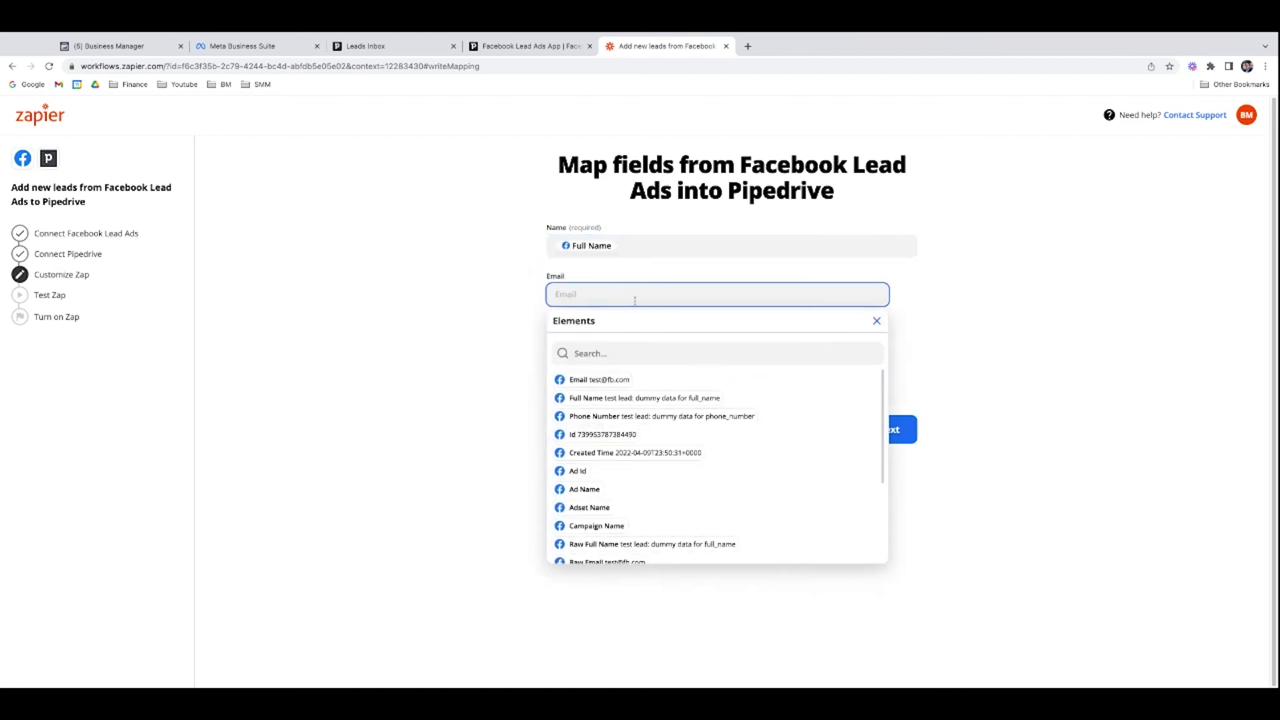
left_click(587, 379)
left_click(598, 368)
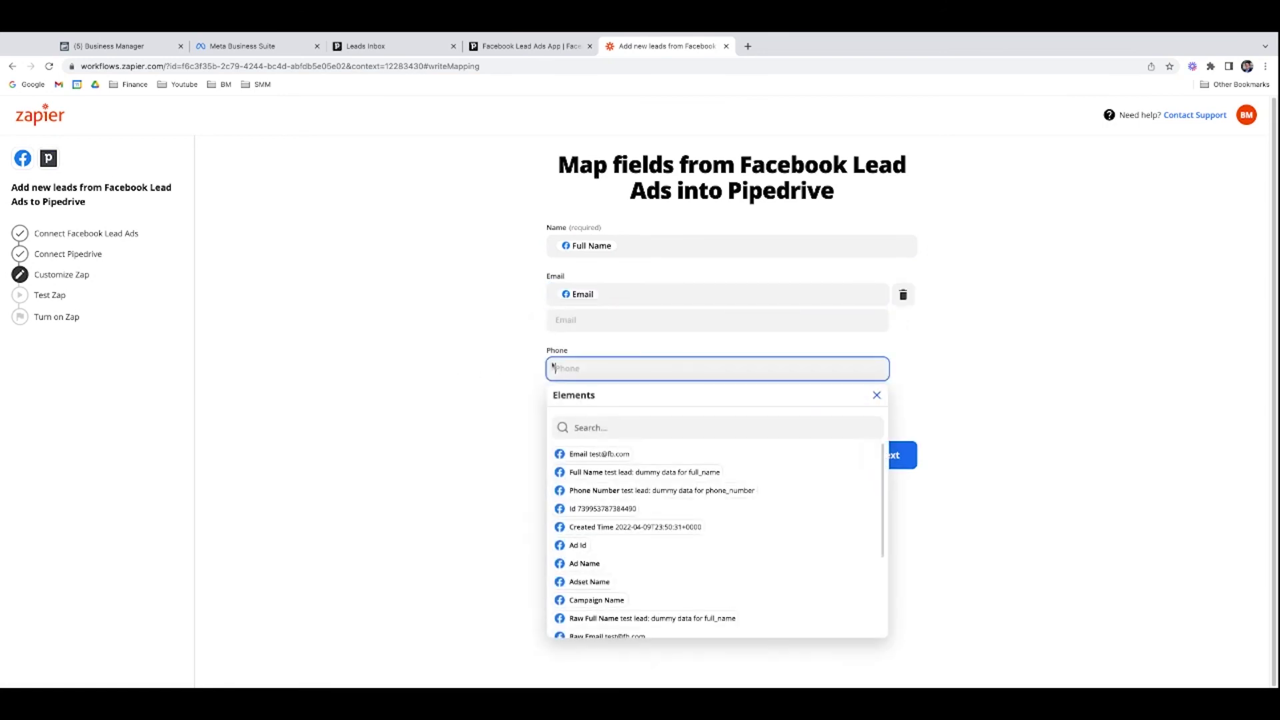
left_click(607, 490)
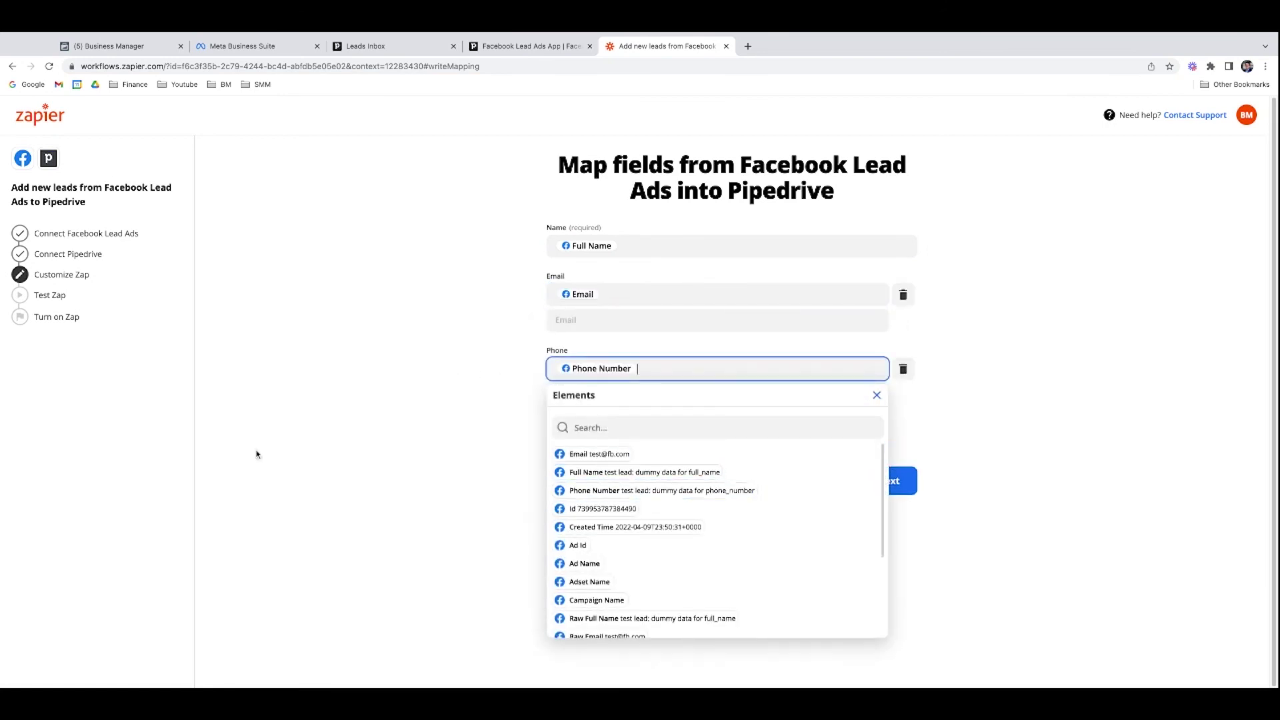
left_click(1025, 423)
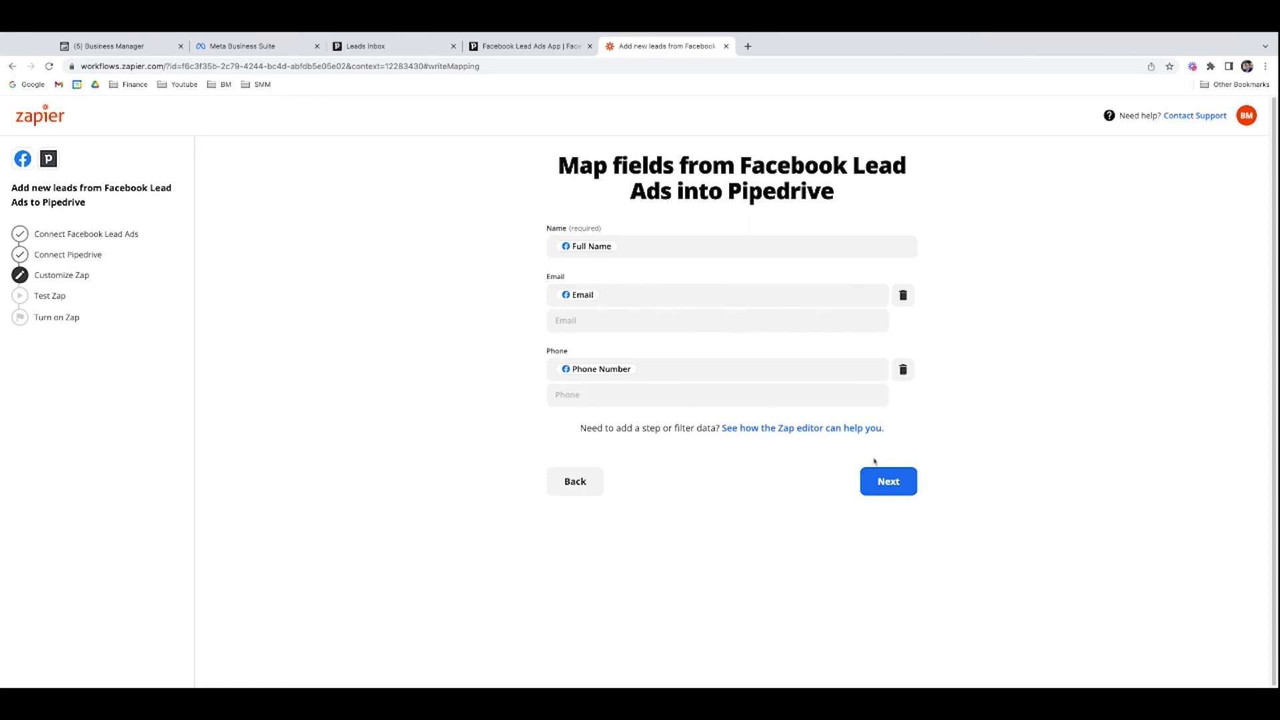
left_click(891, 483)
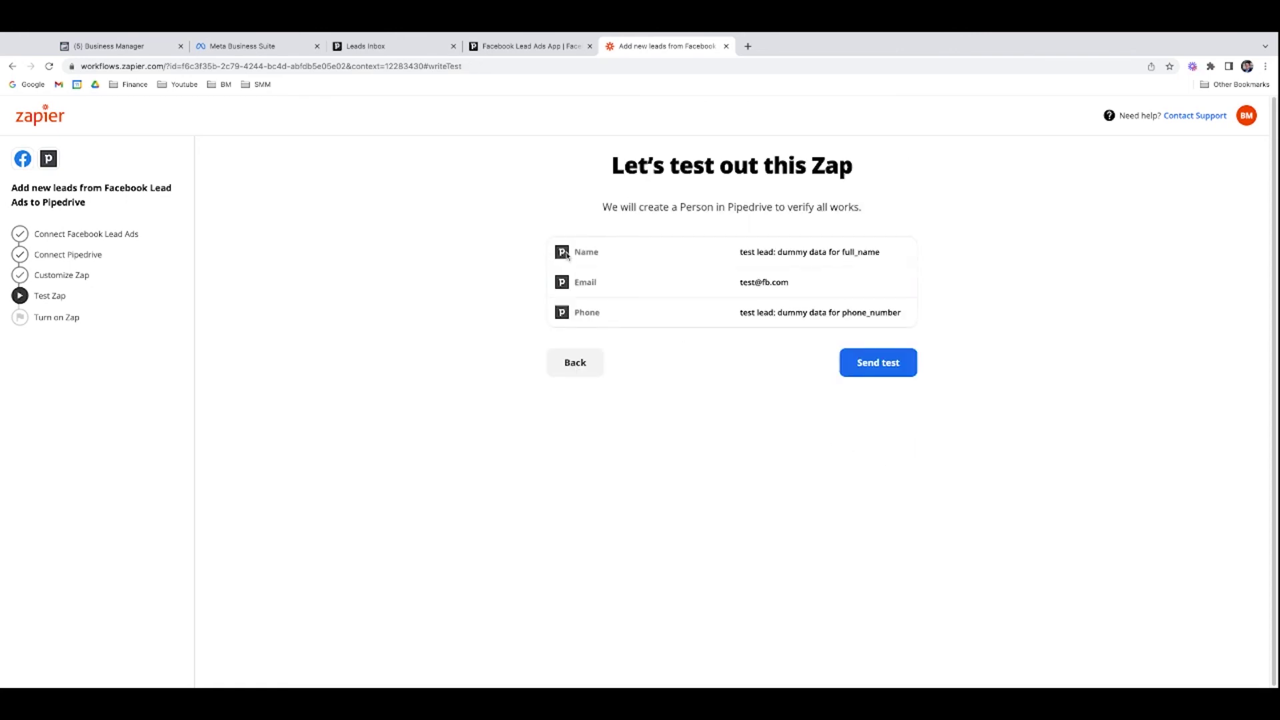
Step: Send a test person with the dummy lead values to Pipedrive, then turn the Zap on
left_click_drag(788, 253, 877, 252)
left_click(589, 287)
left_click_drag(762, 282, 745, 282)
left_click(896, 370)
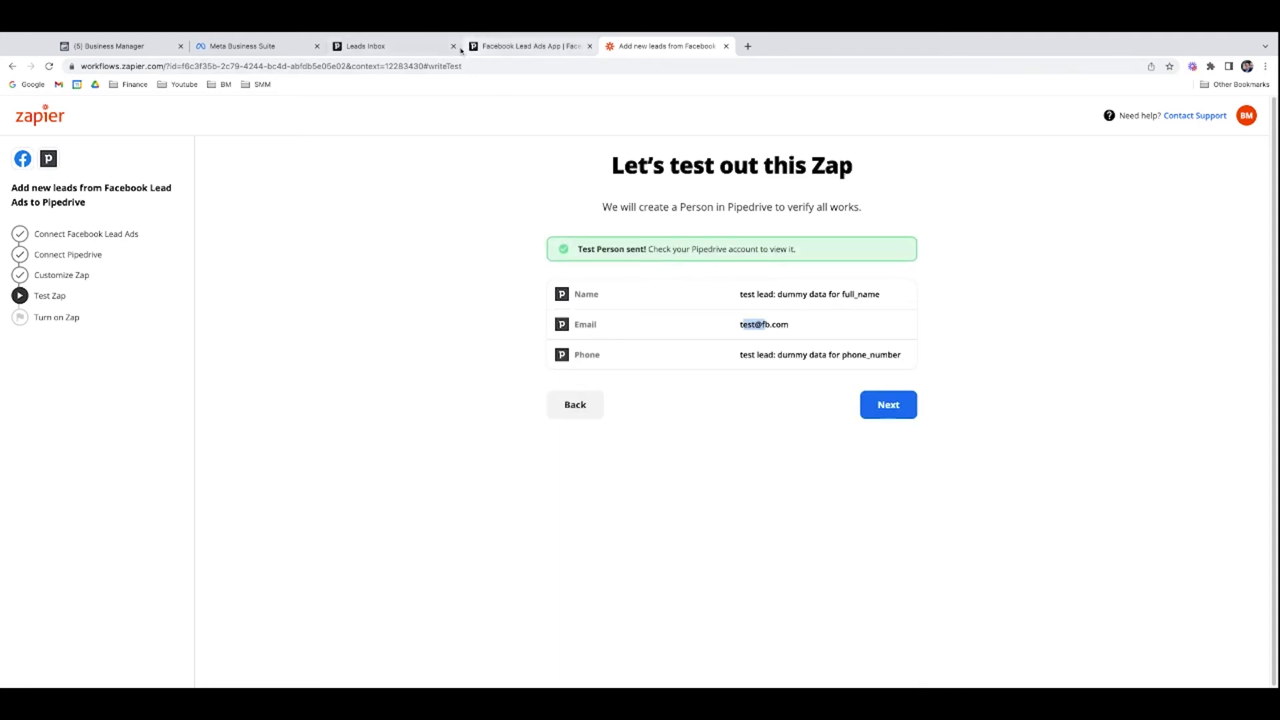
left_click(896, 406)
left_click(886, 437)
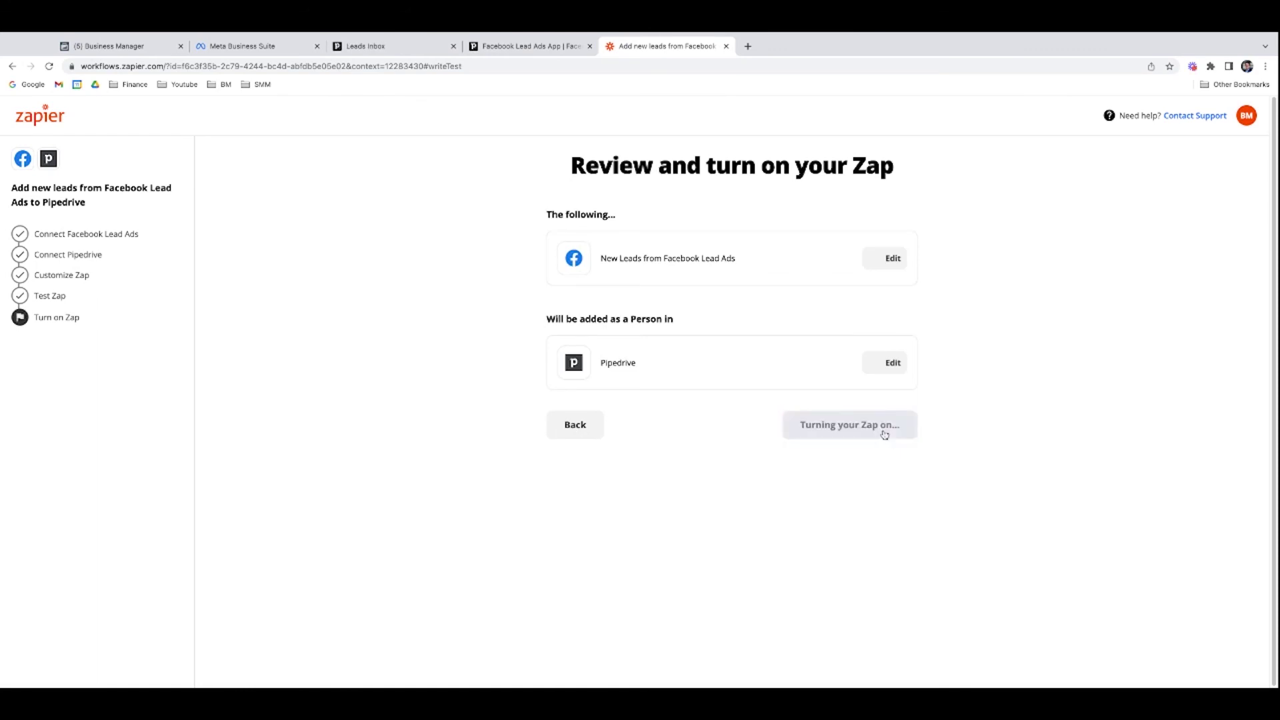